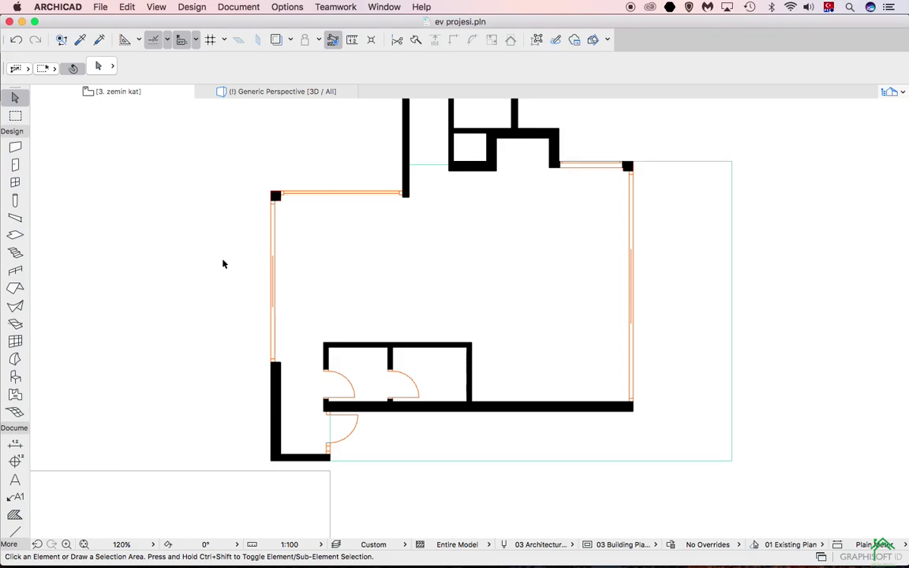
# Step: Examine the house model in 3D, including the Shape settings of the triple window facing the terrace
pyautogui.click(278, 92)
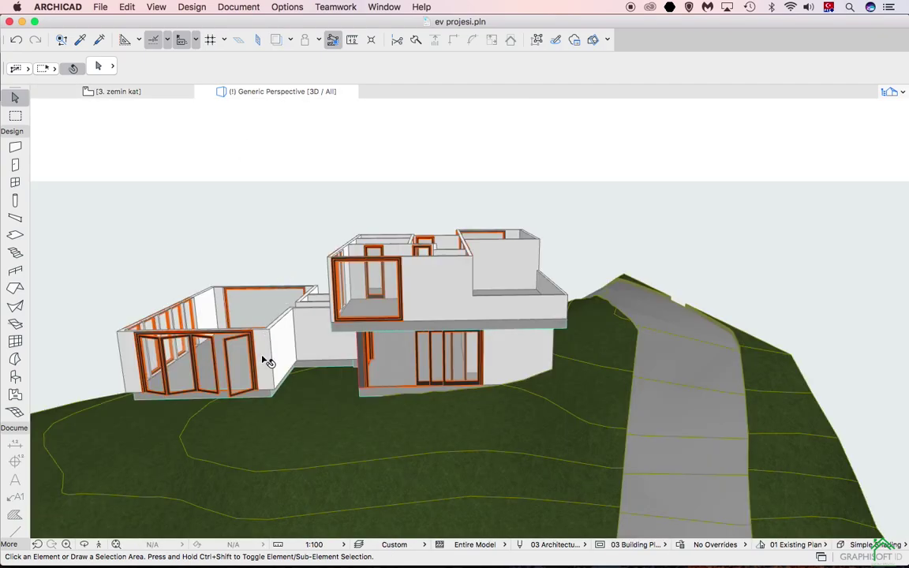
pyautogui.click(189, 360)
pyautogui.press('Escape')
pyautogui.keyDown('shift'); pyautogui.moveTo(473, 288); pyautogui.dragTo(548, 298, button='middle'); pyautogui.keyUp('shift')
pyautogui.click(550, 299)
pyautogui.click(95, 67)
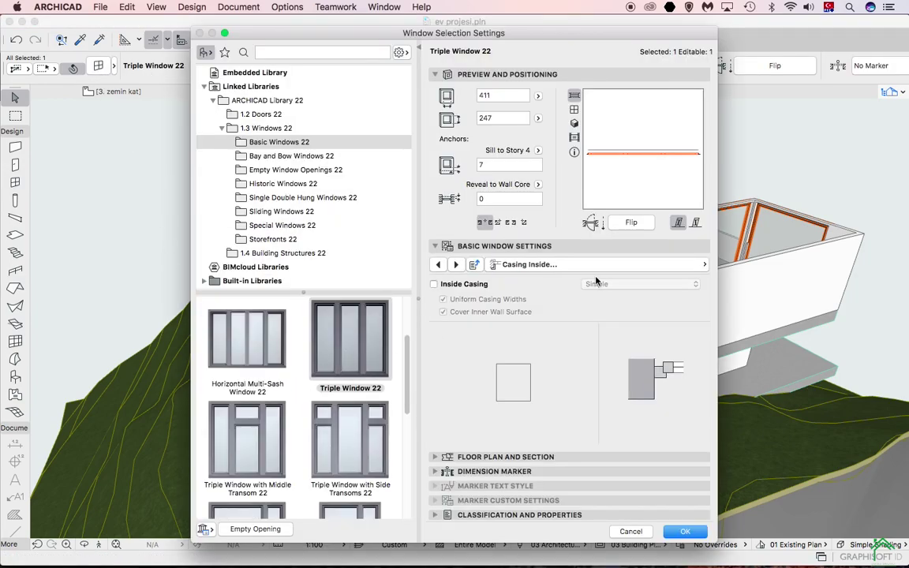
pyautogui.click(598, 264)
pyautogui.click(746, 271)
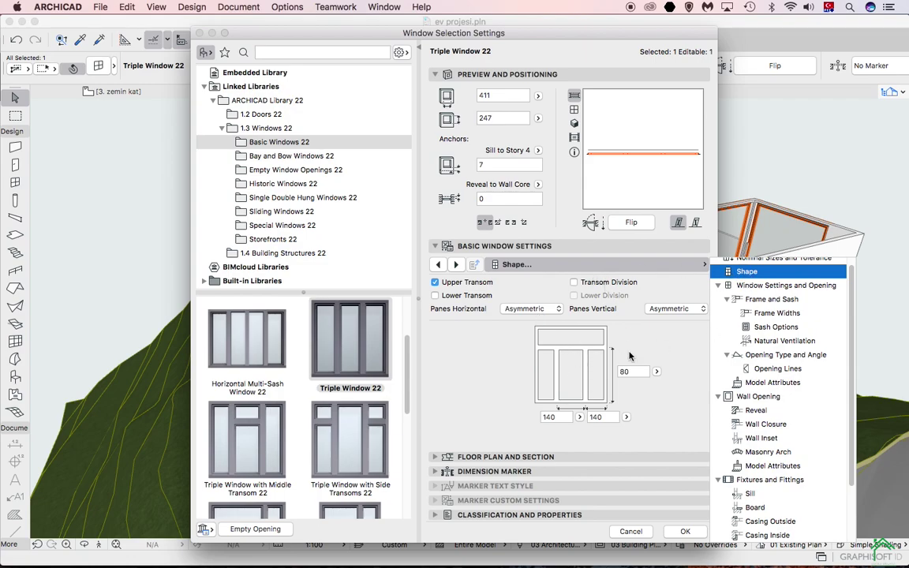
pyautogui.click(631, 531)
pyautogui.click(631, 531)
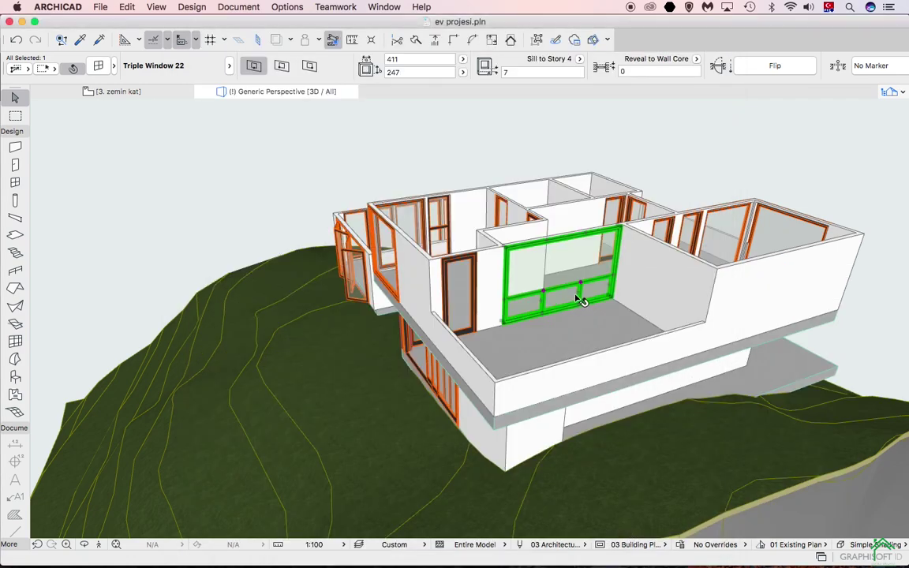
pyautogui.press('Escape')
pyautogui.keyDown('shift'); pyautogui.moveTo(625, 259); pyautogui.dragTo(643, 243, button='middle'); pyautogui.keyUp('shift')
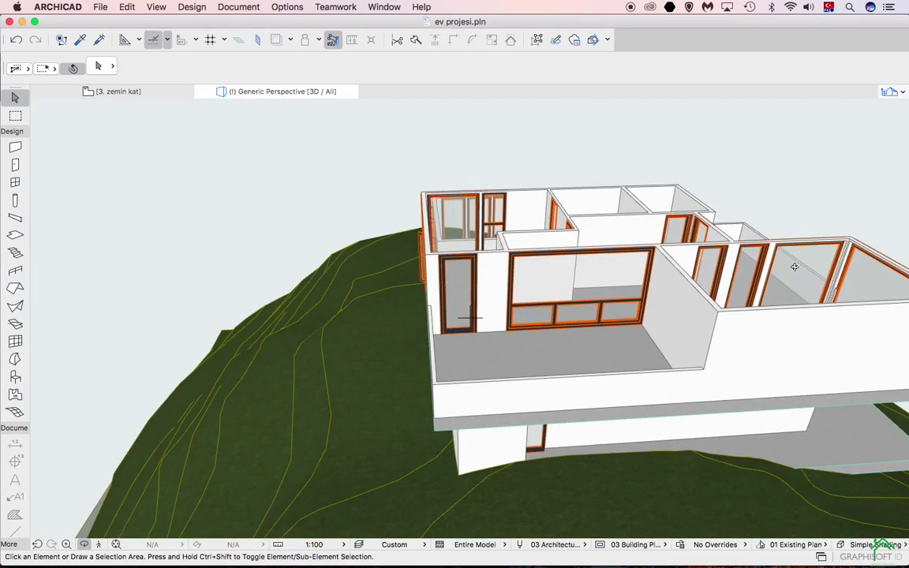
# Step: Open the stair default settings on the zemin kat plan and choose Start with Riser and End with Tread
pyautogui.click(158, 92)
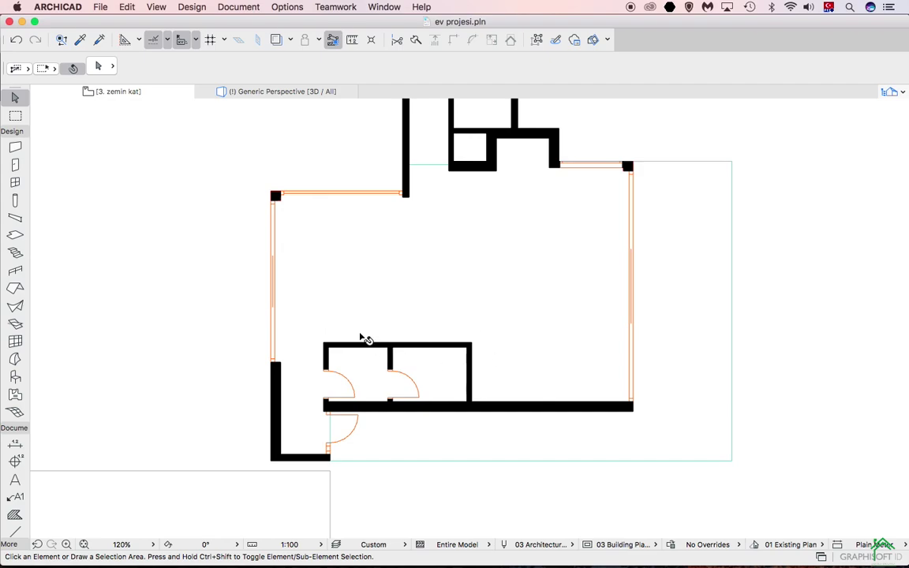
pyautogui.click(14, 254)
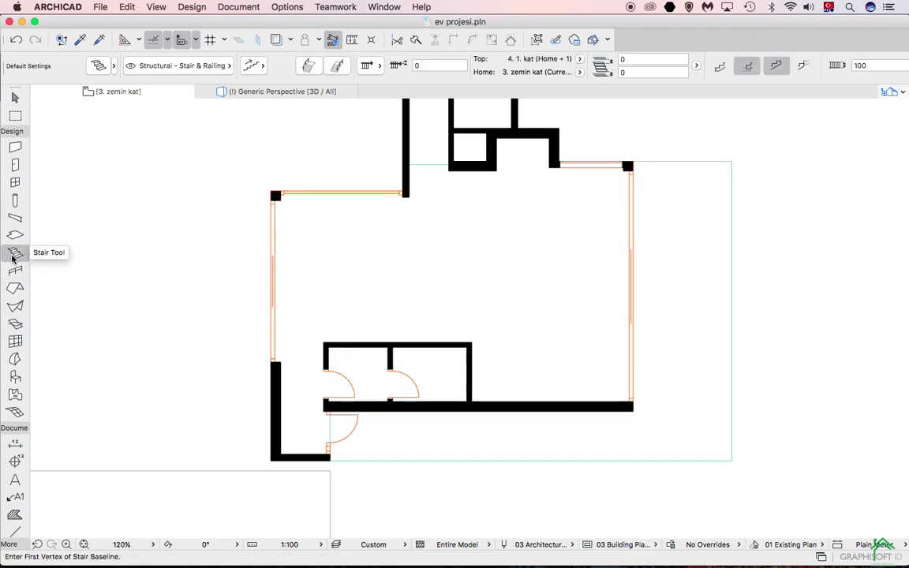
pyautogui.click(101, 66)
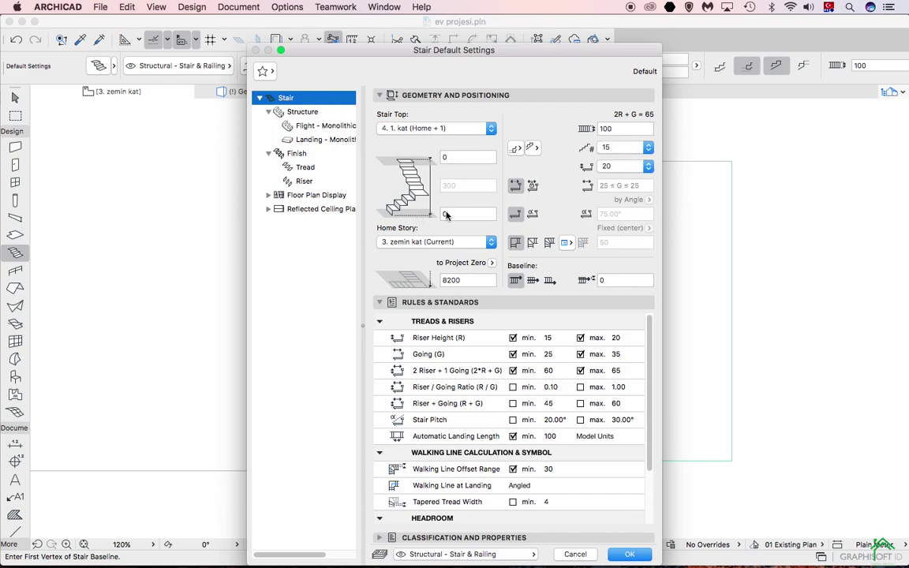
pyautogui.click(522, 148)
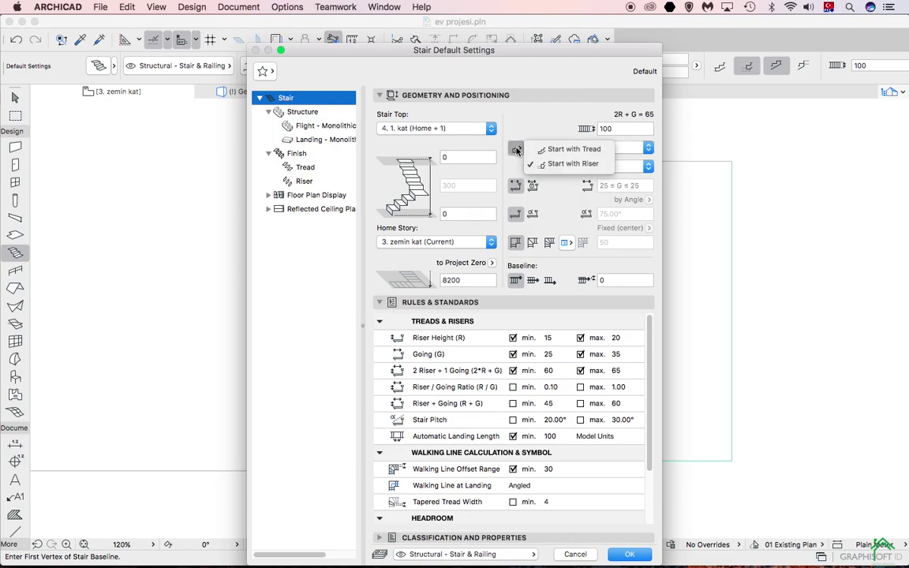
pyautogui.click(530, 163)
pyautogui.click(533, 148)
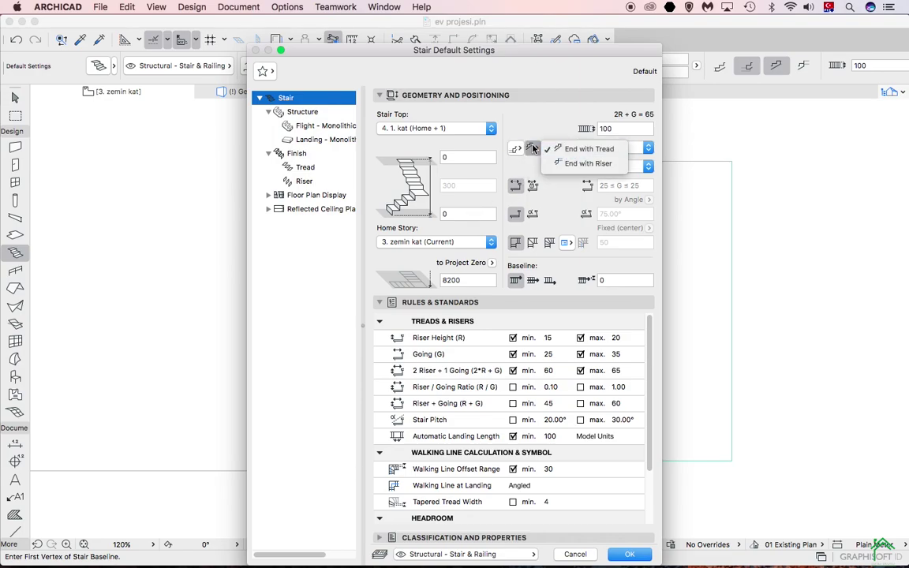
pyautogui.click(561, 149)
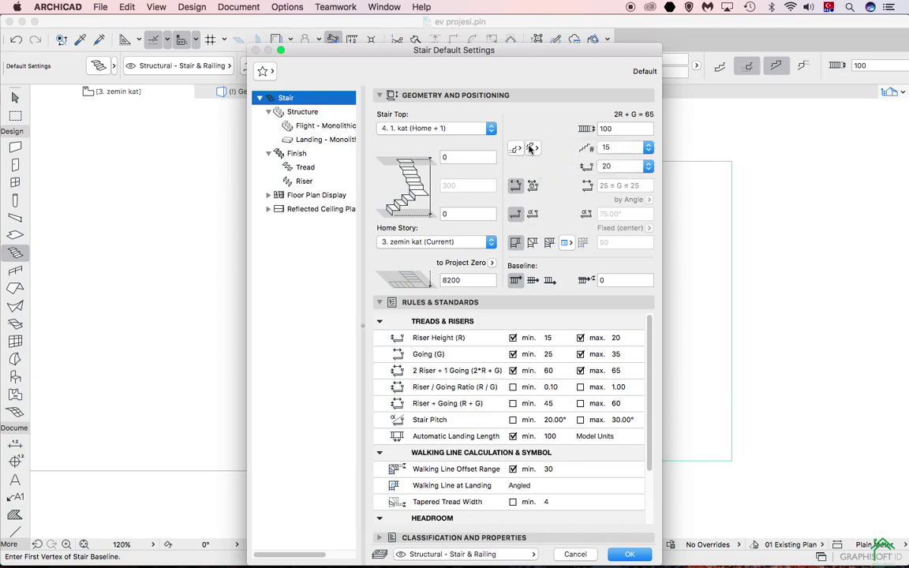
# Step: Set the default stair's width to 120 and its number of risers to 18
pyautogui.press('Tab')
pyautogui.write('120')
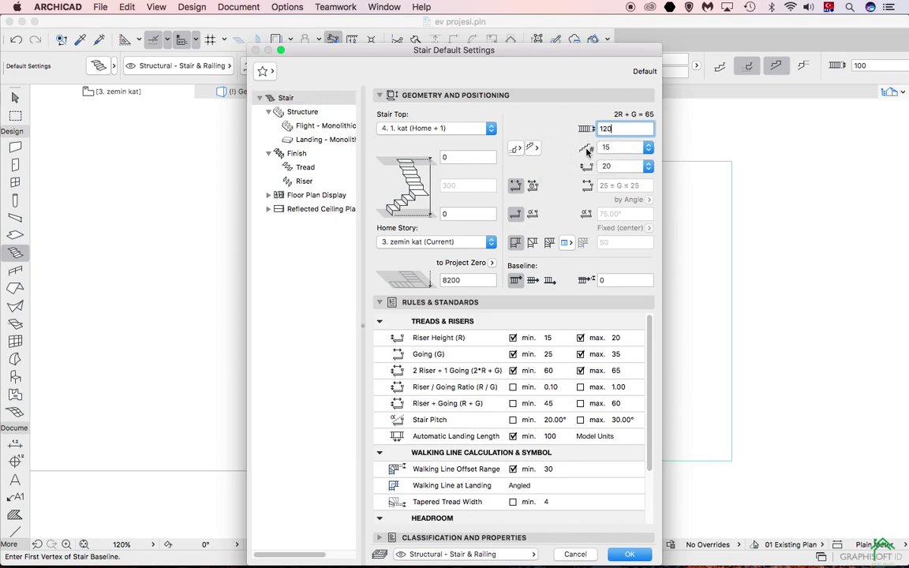
pyautogui.click(622, 147)
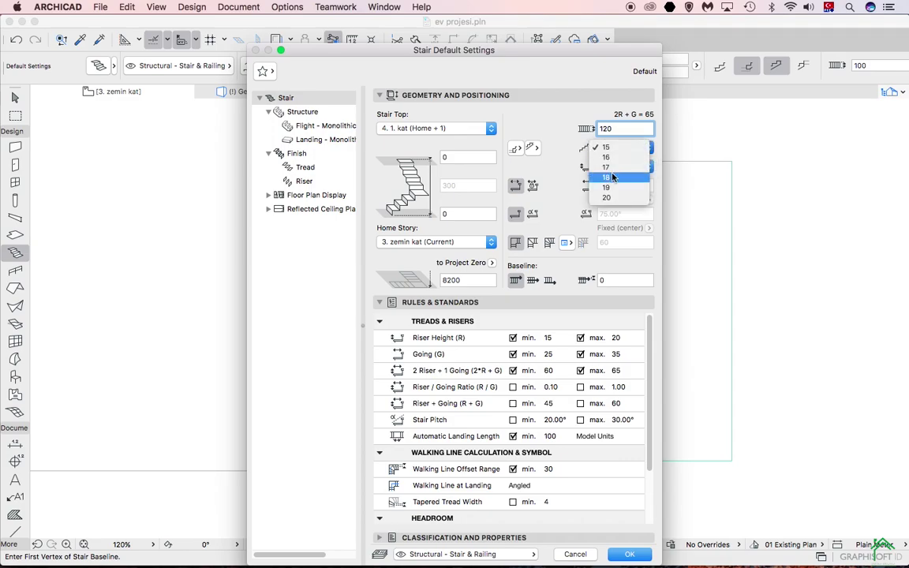
pyautogui.click(615, 178)
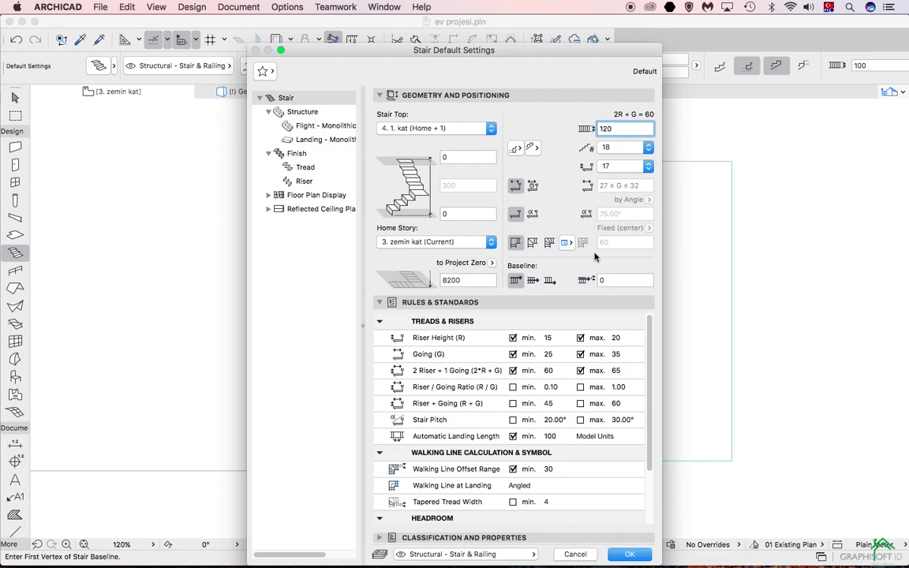
# Step: Try the Beam and Stringers Only structures for the stair's flight and landing, and return both to Monolithic
pyautogui.click(311, 115)
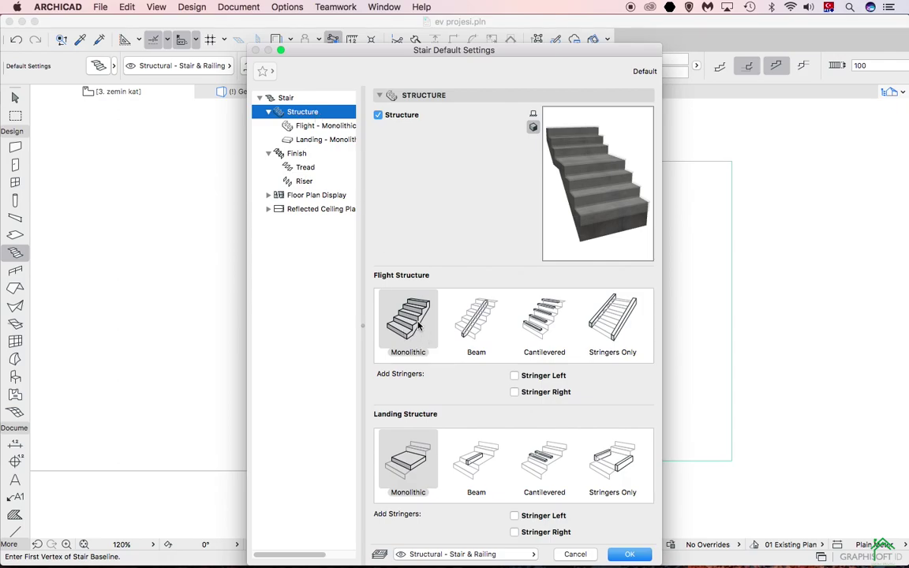
pyautogui.click(477, 315)
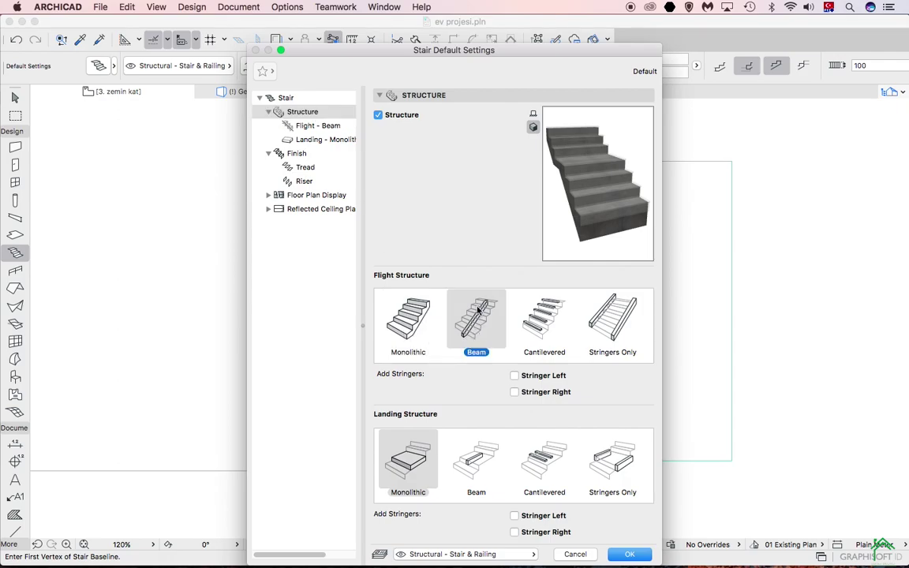
pyautogui.click(598, 323)
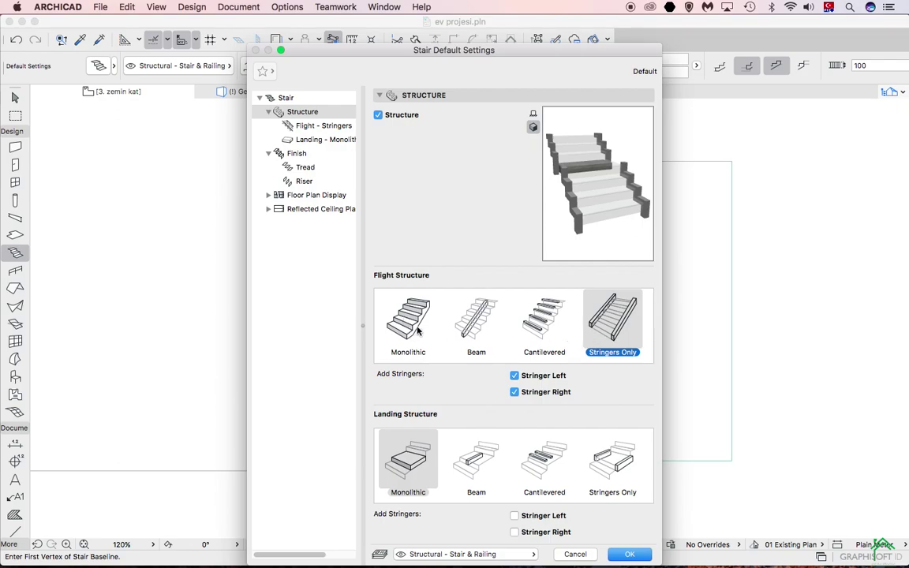
pyautogui.click(492, 461)
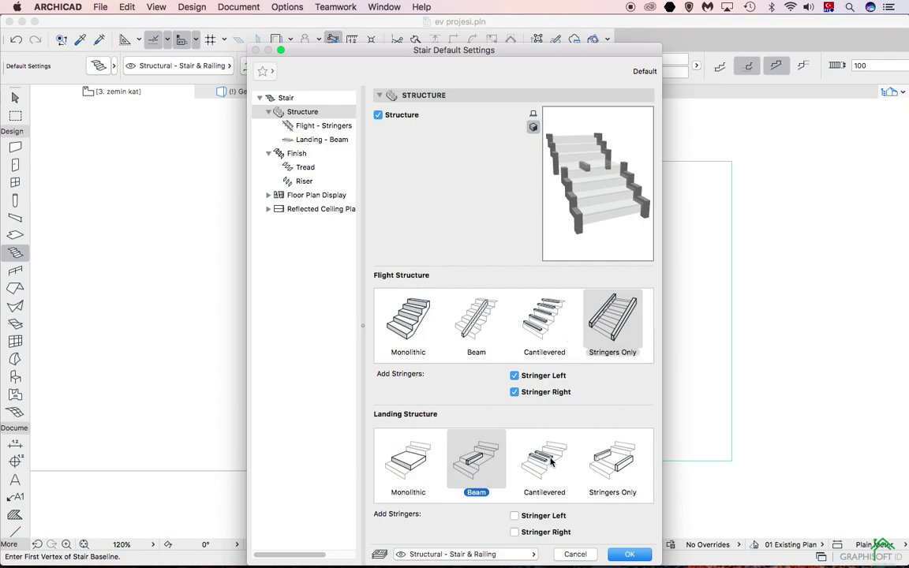
pyautogui.click(595, 464)
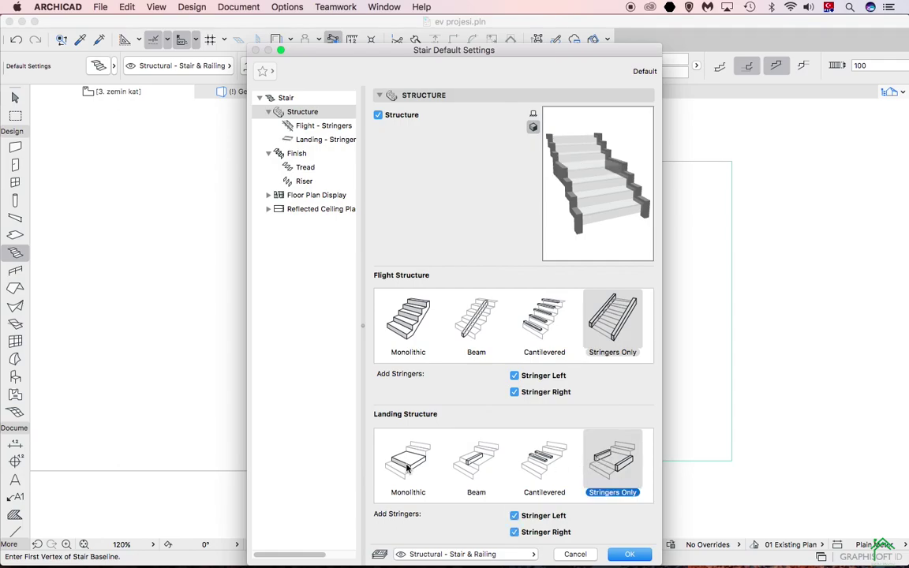
pyautogui.click(408, 337)
pyautogui.click(406, 455)
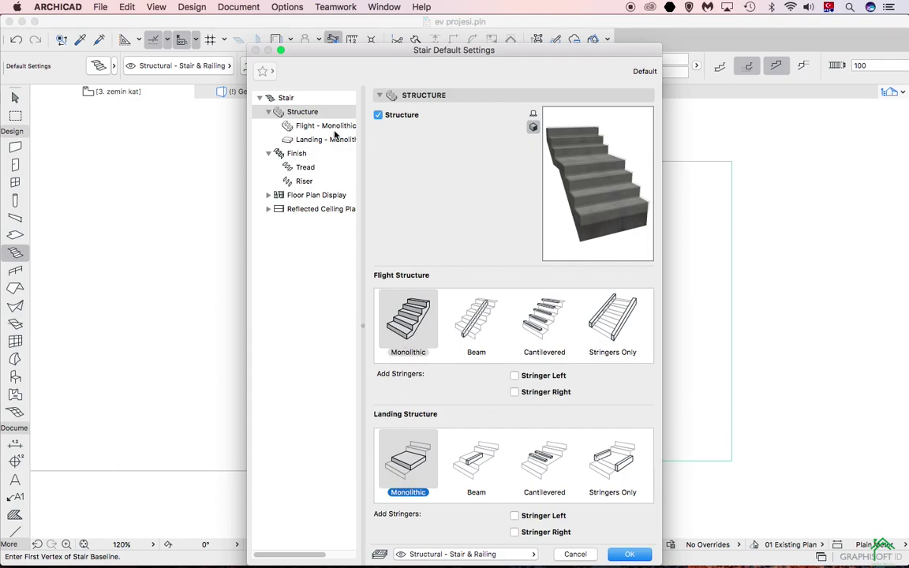
# Step: Compare the monolithic flight shapes, choose the one filled solid down to its base, and view the landing structure settings
pyautogui.click(333, 127)
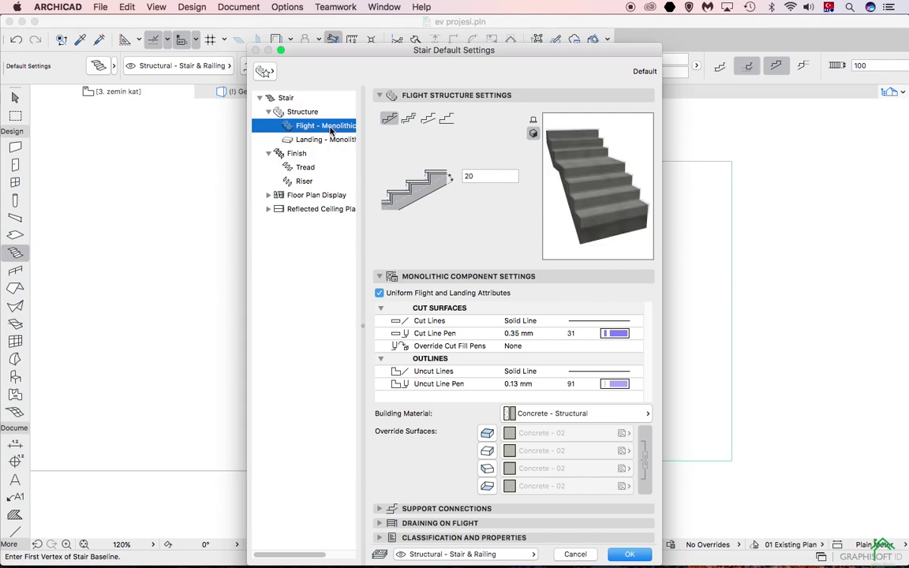
pyautogui.click(408, 118)
pyautogui.click(428, 118)
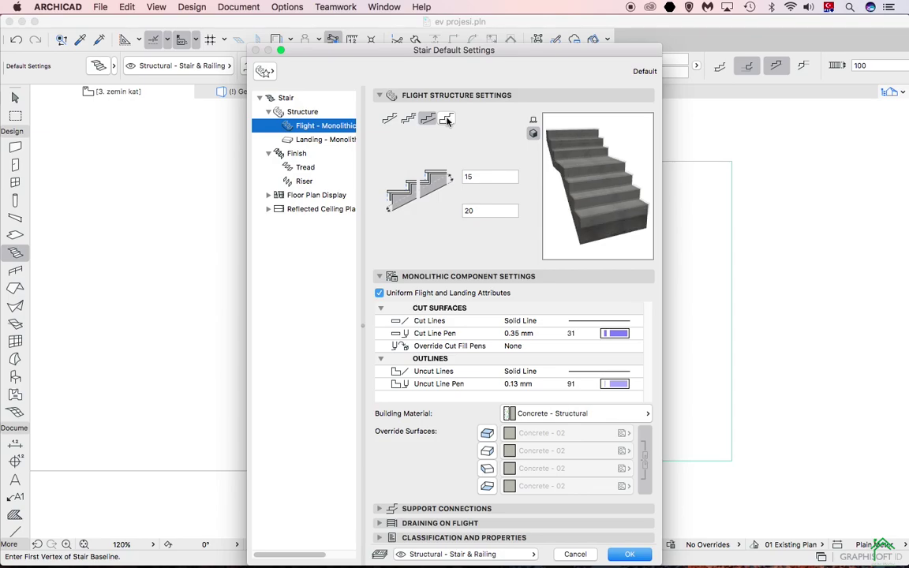
pyautogui.click(446, 118)
pyautogui.click(389, 118)
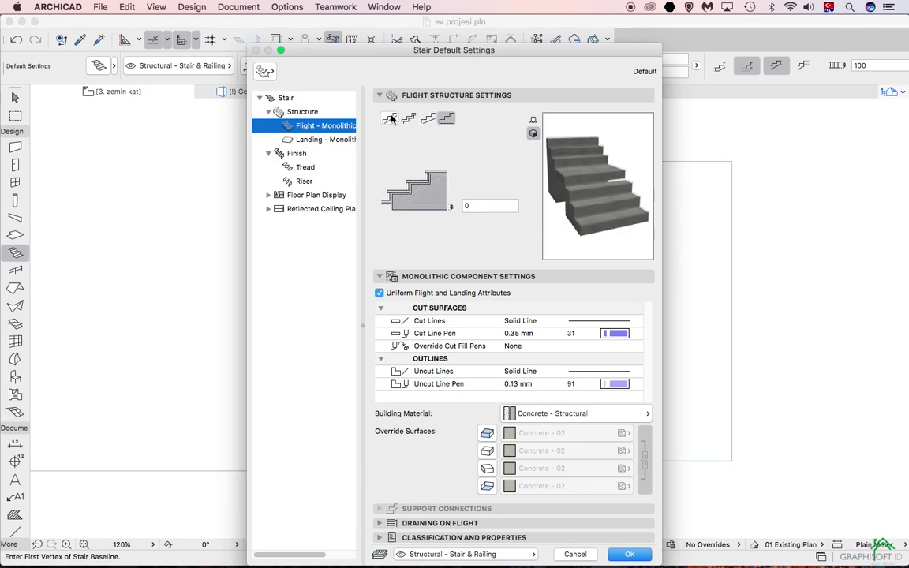
pyautogui.click(446, 119)
pyautogui.click(324, 141)
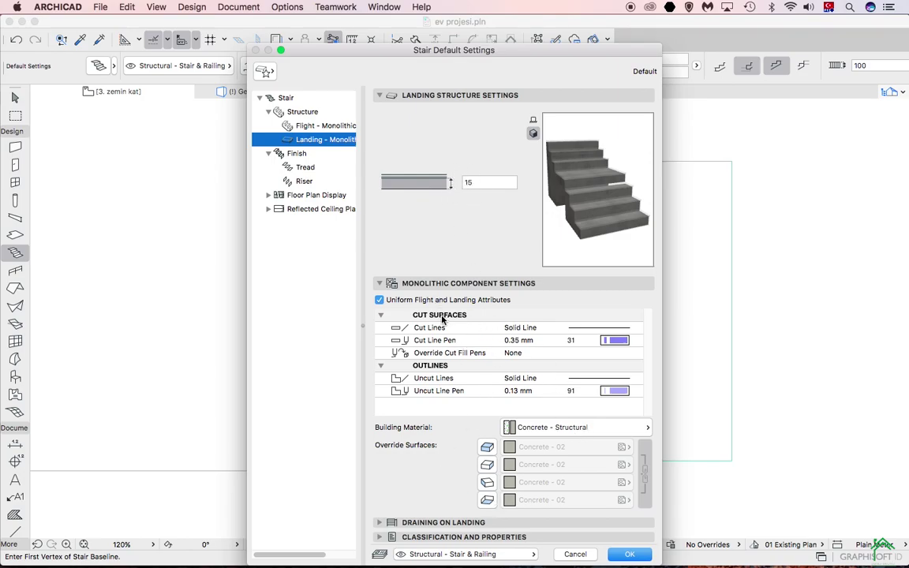
# Step: Try the stair with no finish, with Riser only and with Tread only, and return to Tread and Riser
pyautogui.click(272, 152)
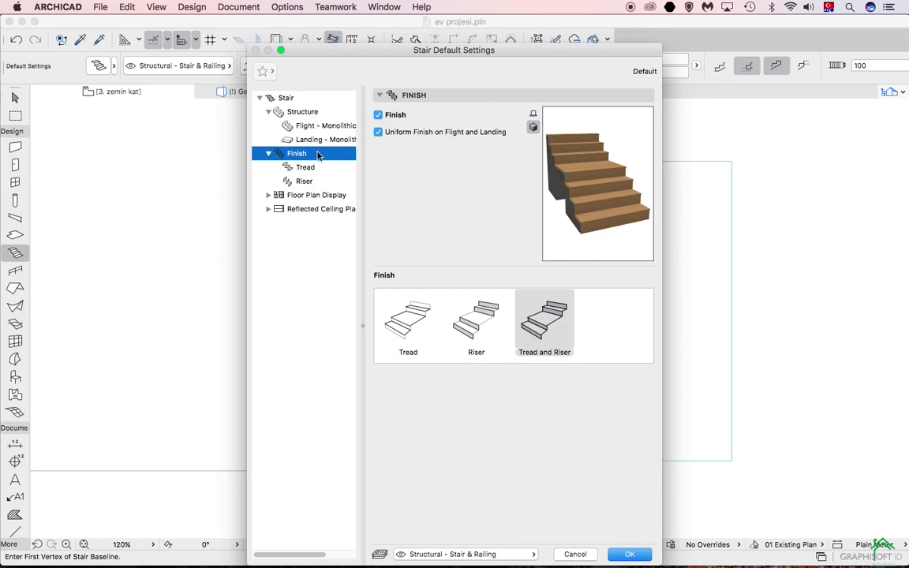
pyautogui.click(378, 116)
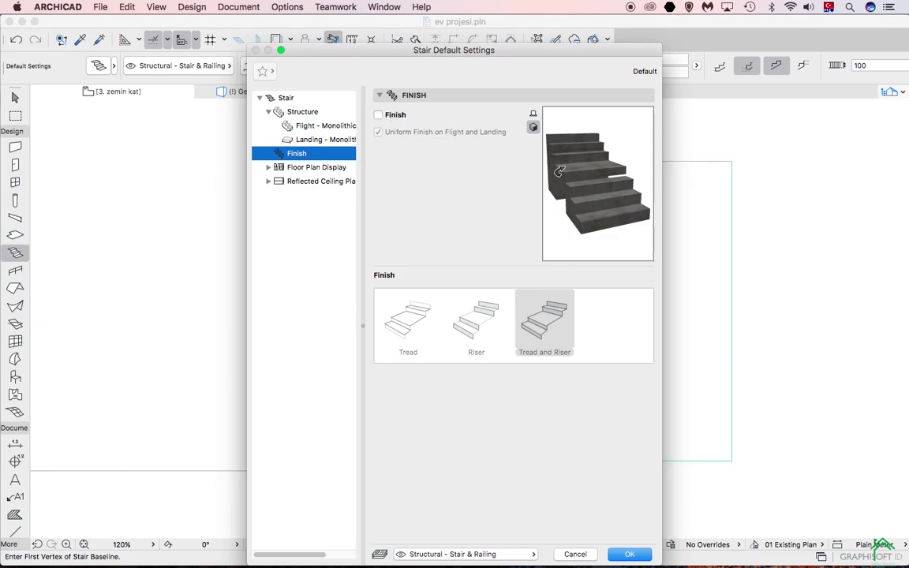
pyautogui.click(326, 127)
pyautogui.click(300, 153)
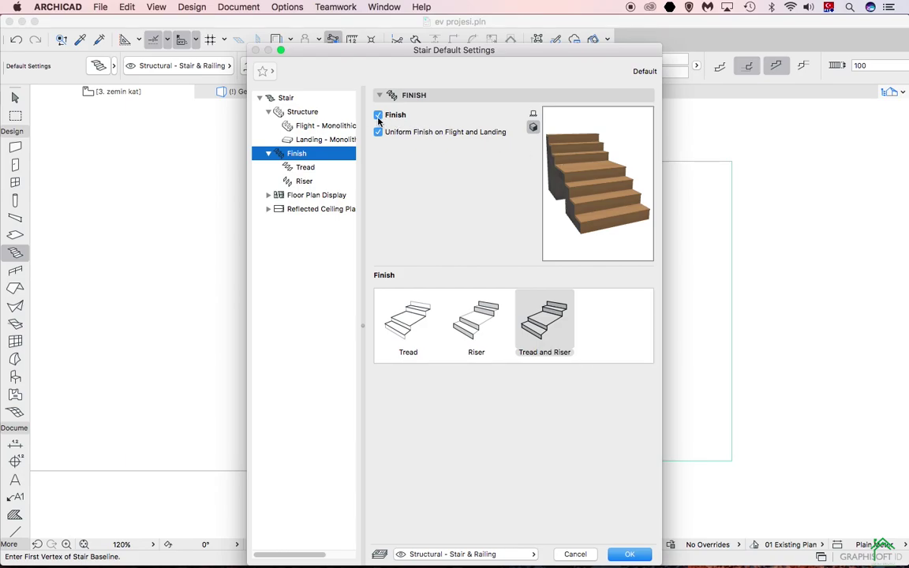
pyautogui.click(474, 321)
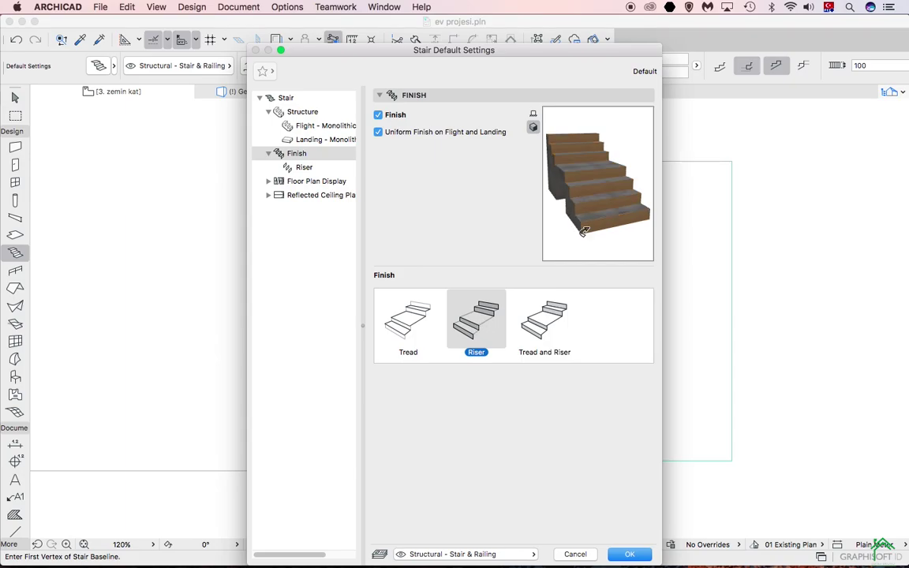
pyautogui.click(386, 297)
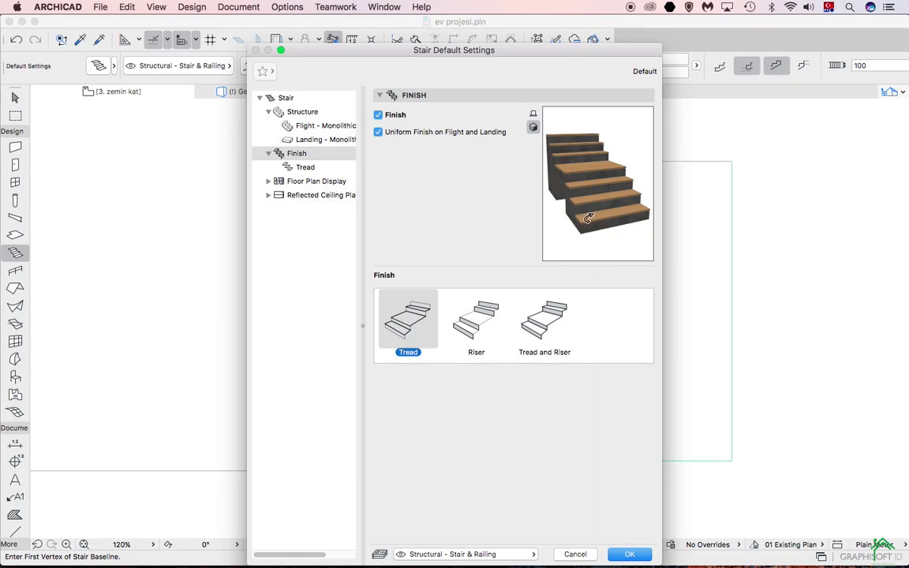
pyautogui.click(544, 322)
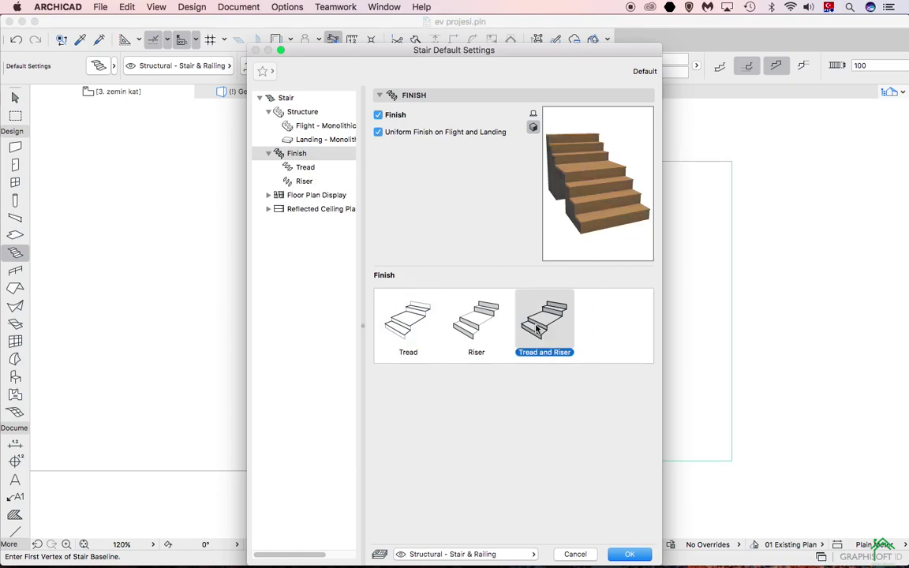
# Step: Review the tread and riser finish settings and the available tread types, keeping Tread 22
pyautogui.click(313, 171)
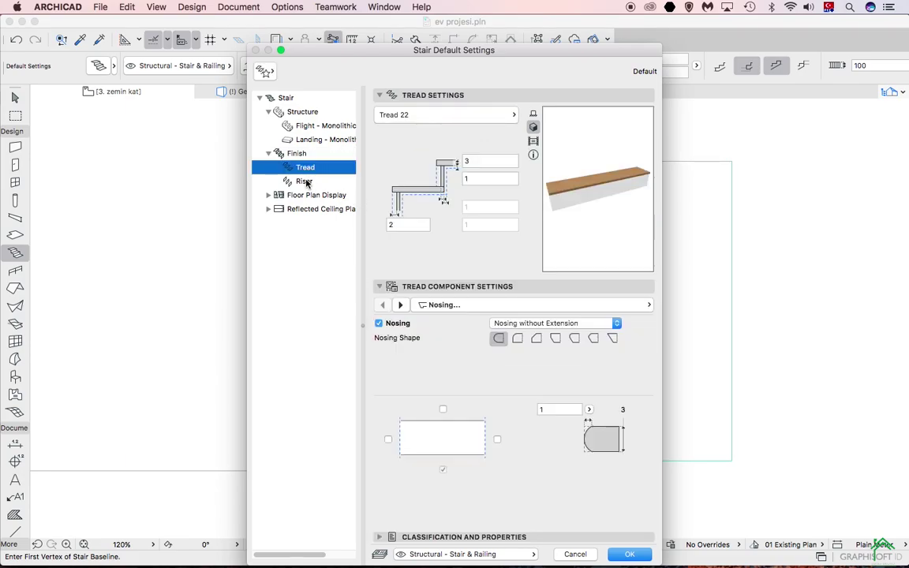
pyautogui.click(304, 180)
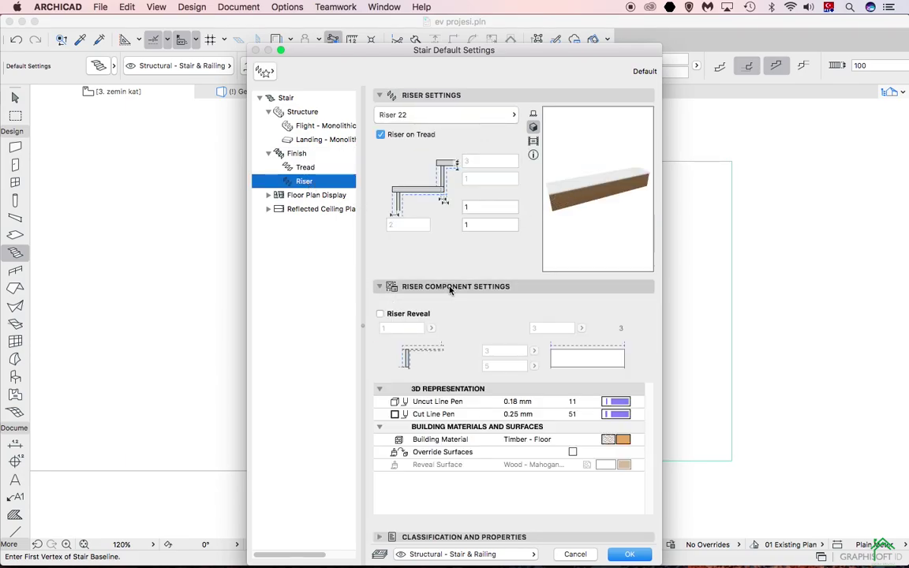
pyautogui.click(308, 167)
pyautogui.click(446, 115)
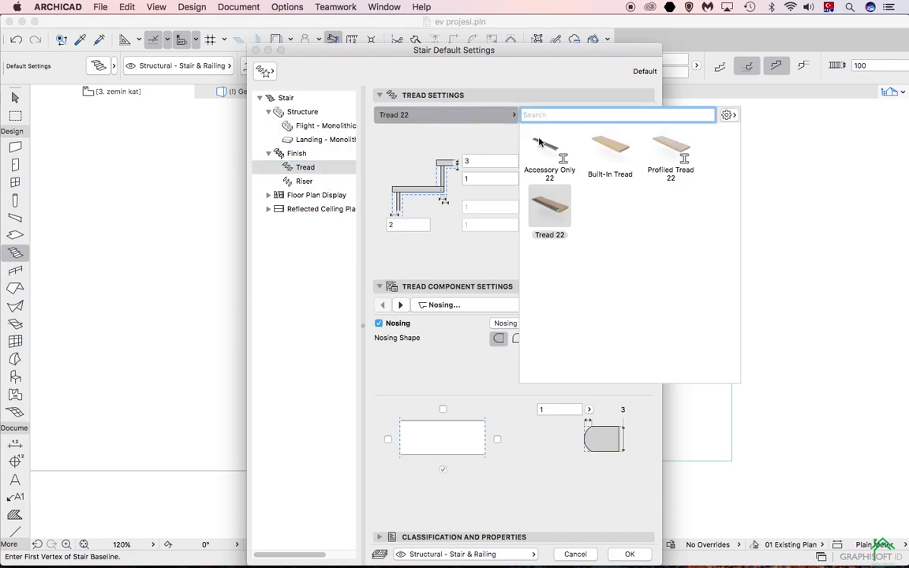
pyautogui.click(440, 114)
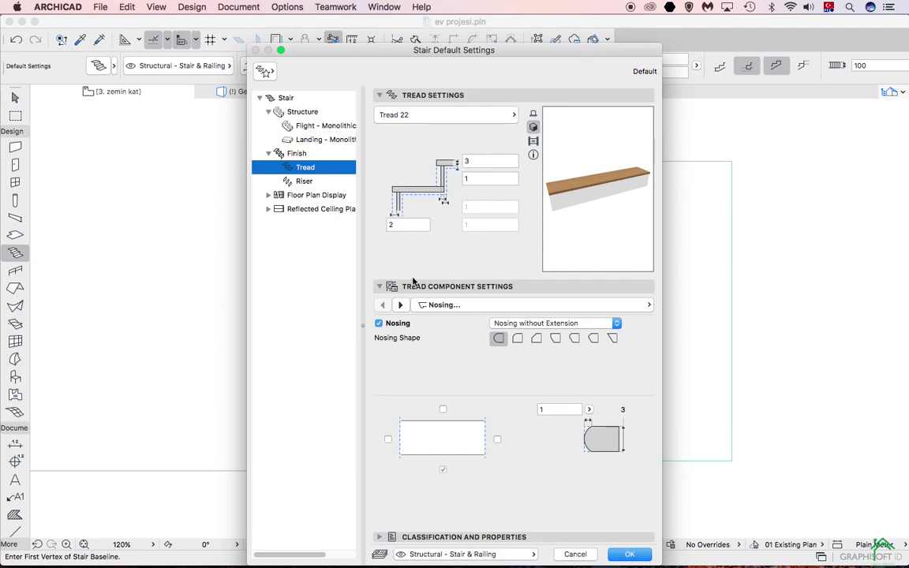
# Step: Try the alternative nosing shapes for the tread and return to the fully rounded one
pyautogui.click(517, 338)
pyautogui.click(536, 339)
pyautogui.click(555, 338)
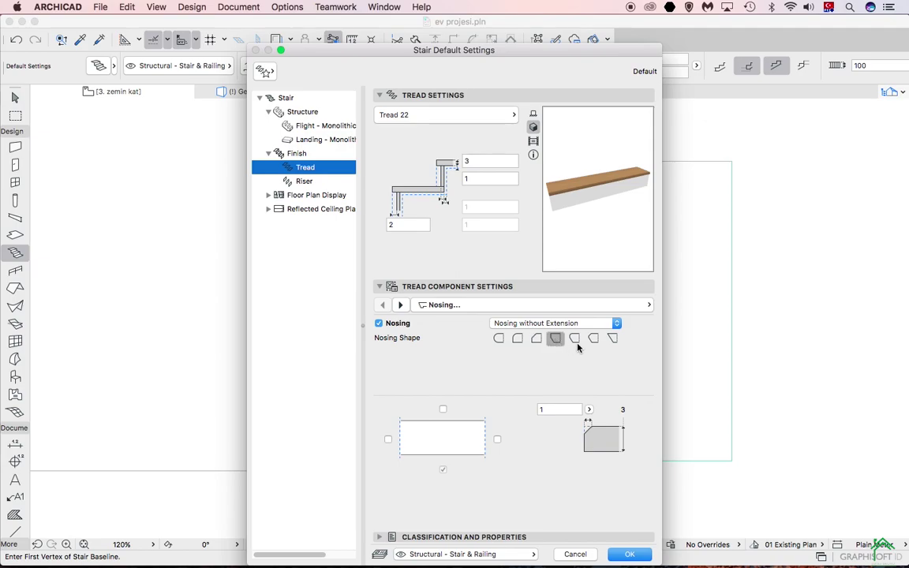
pyautogui.click(499, 339)
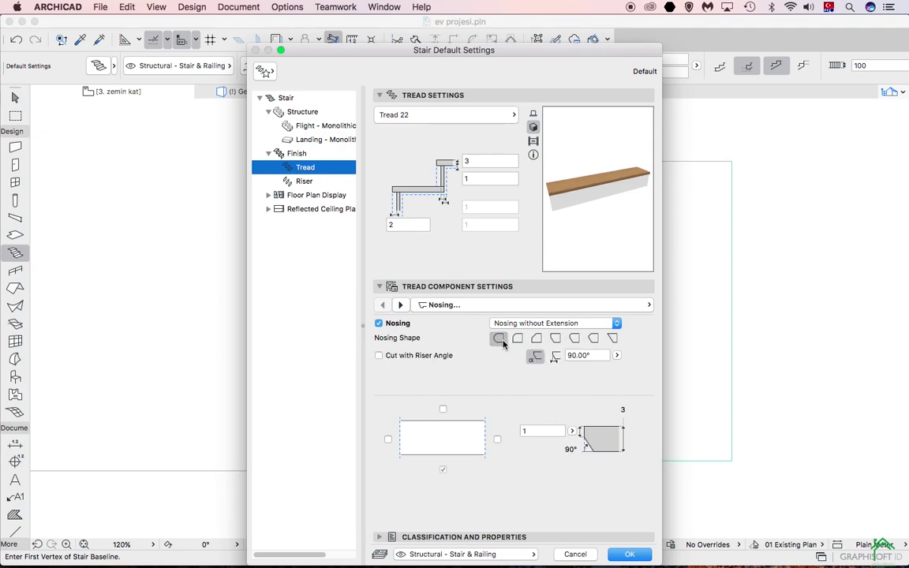
# Step: Try a Custom Profile non-slip accessory on the tread, check the available profiles, and turn the accessory off again
pyautogui.click(399, 305)
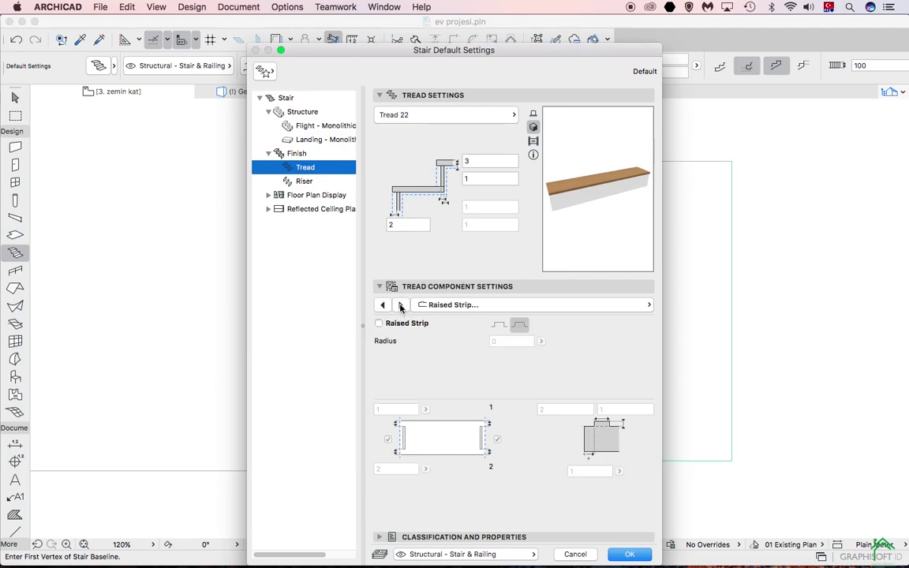
pyautogui.click(399, 306)
pyautogui.click(400, 306)
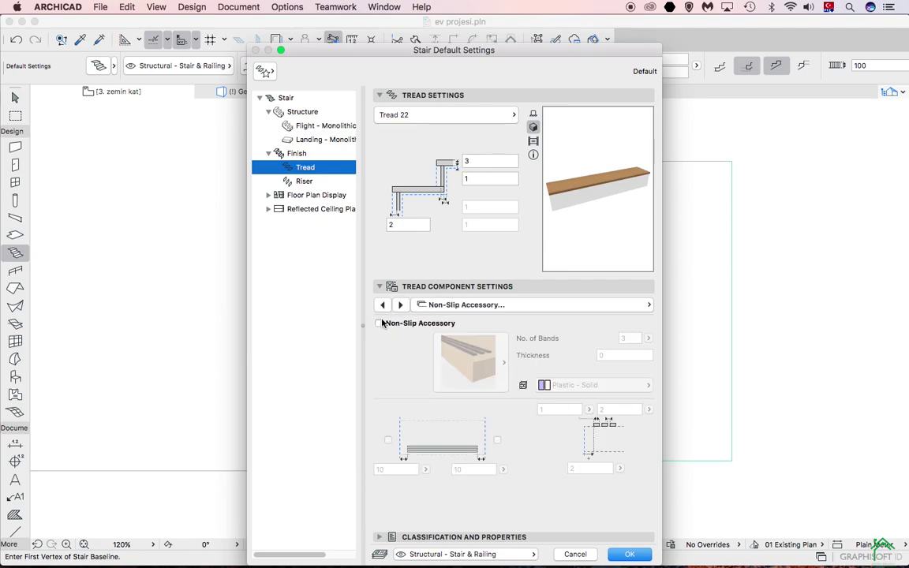
pyautogui.click(379, 323)
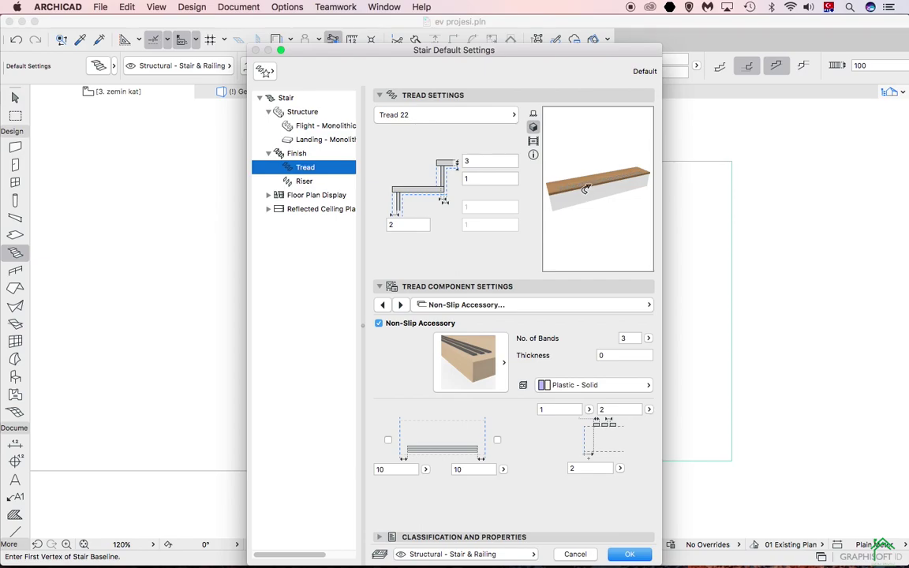
pyautogui.click(484, 350)
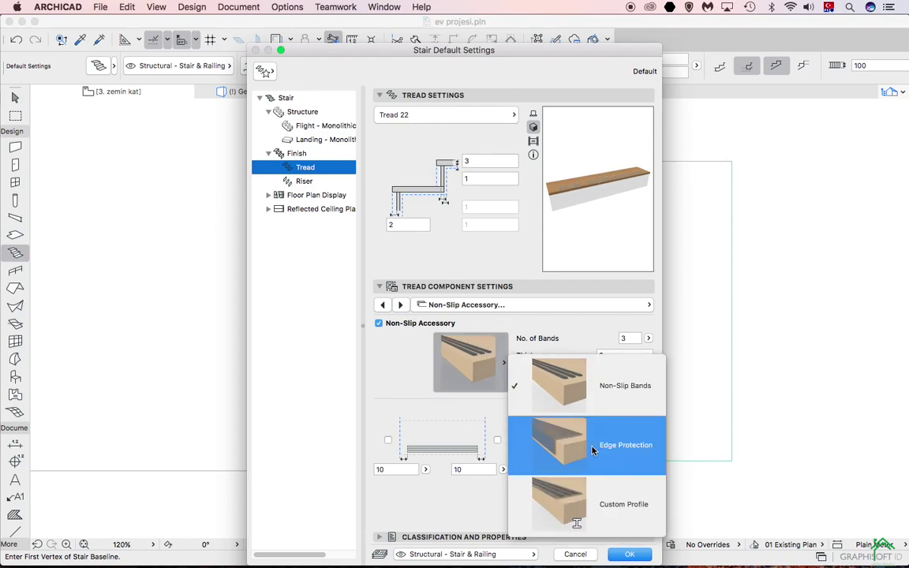
pyautogui.click(582, 514)
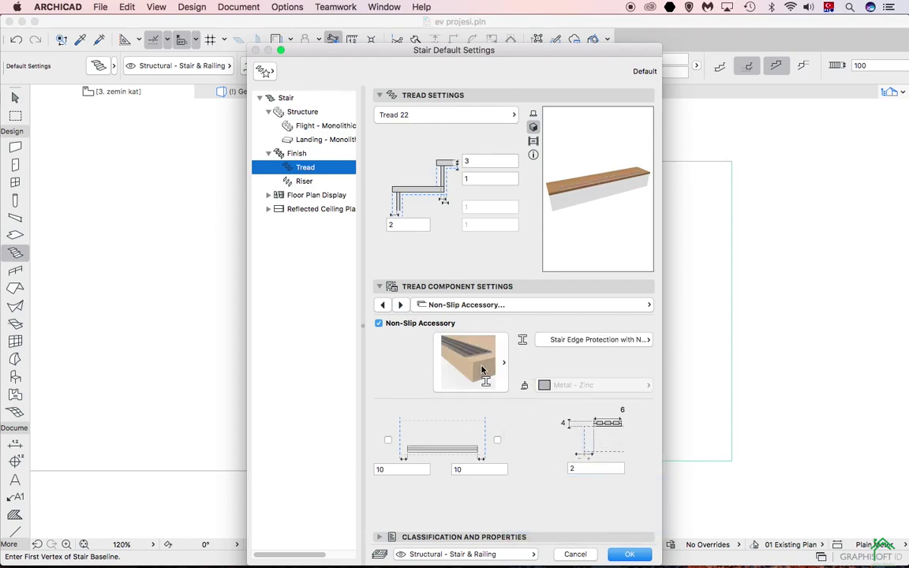
pyautogui.click(568, 344)
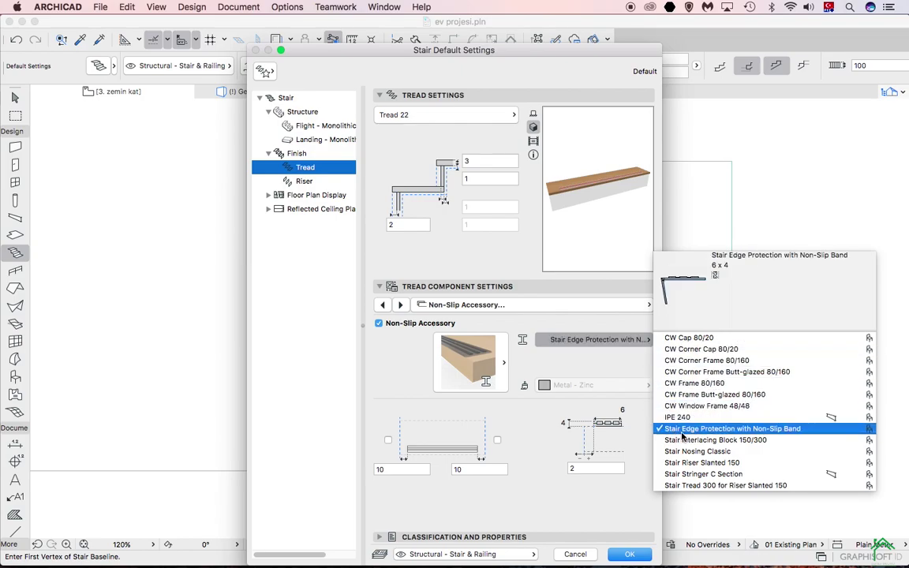
pyautogui.click(586, 371)
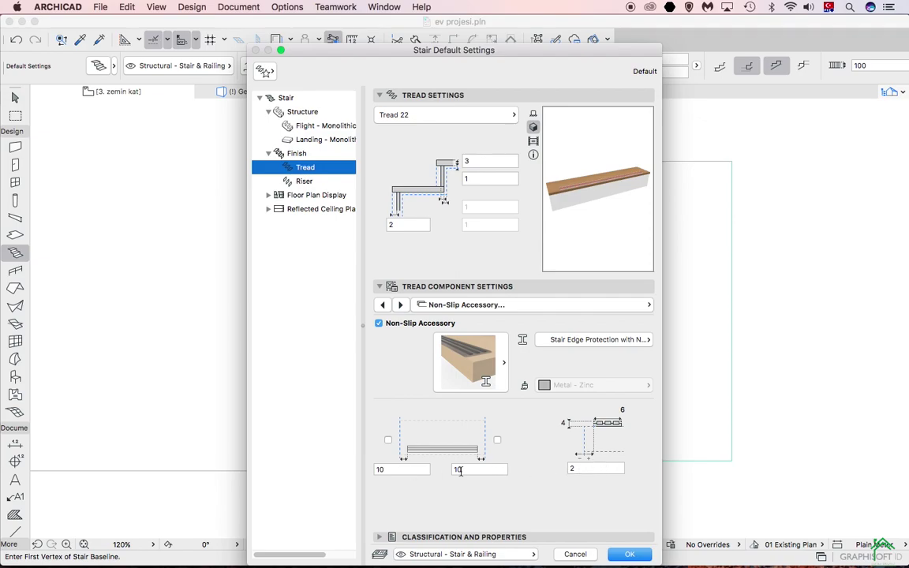
pyautogui.click(379, 324)
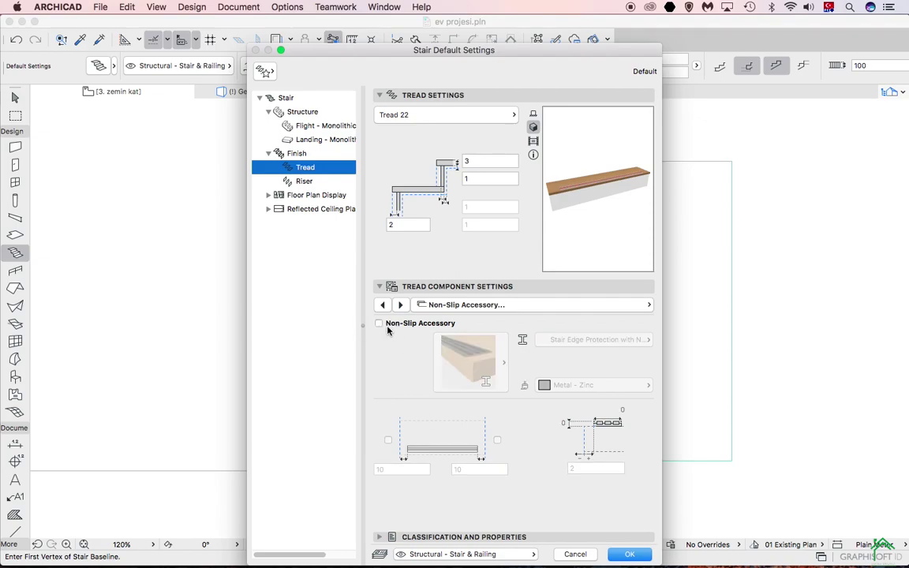
# Step: Look through the building materials available for the tread, keeping Timber - Floor
pyautogui.click(400, 305)
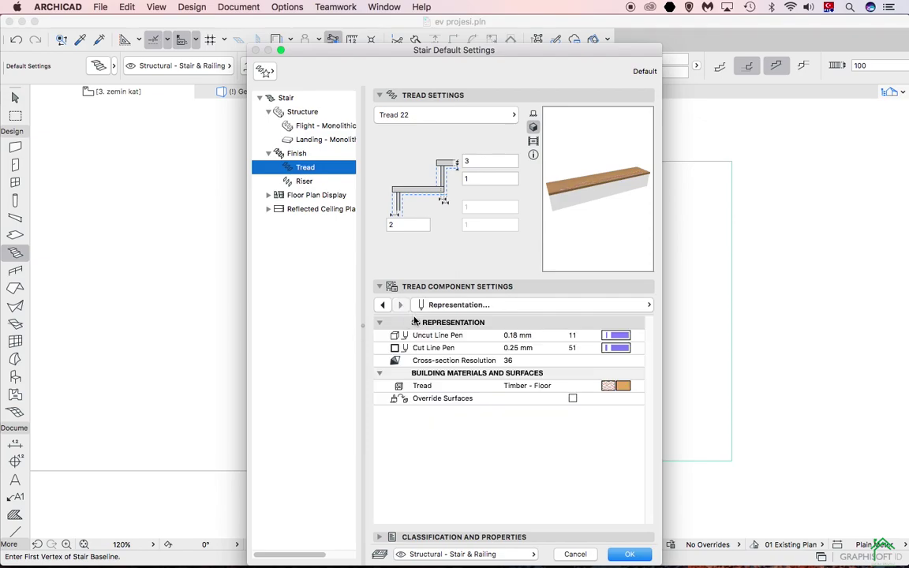
pyautogui.click(636, 388)
pyautogui.click(636, 388)
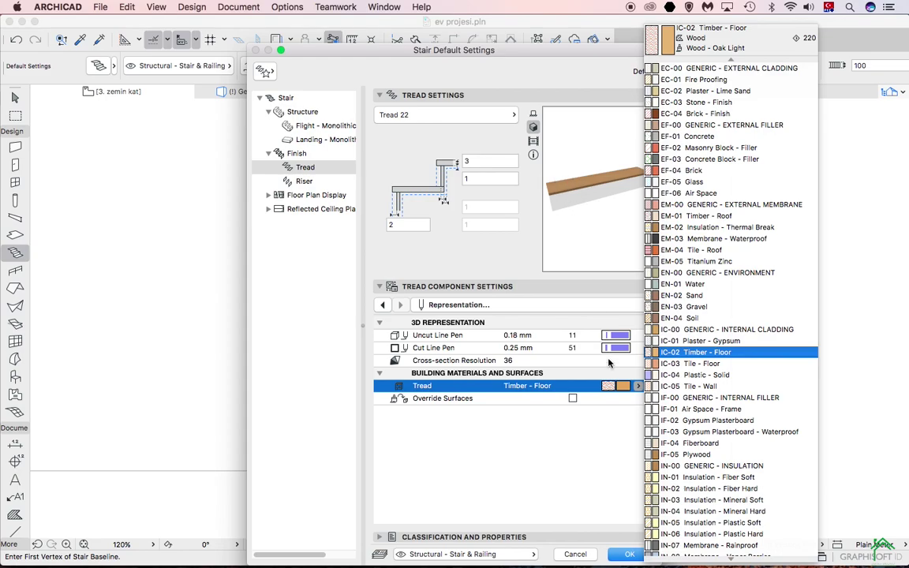
pyautogui.click(626, 387)
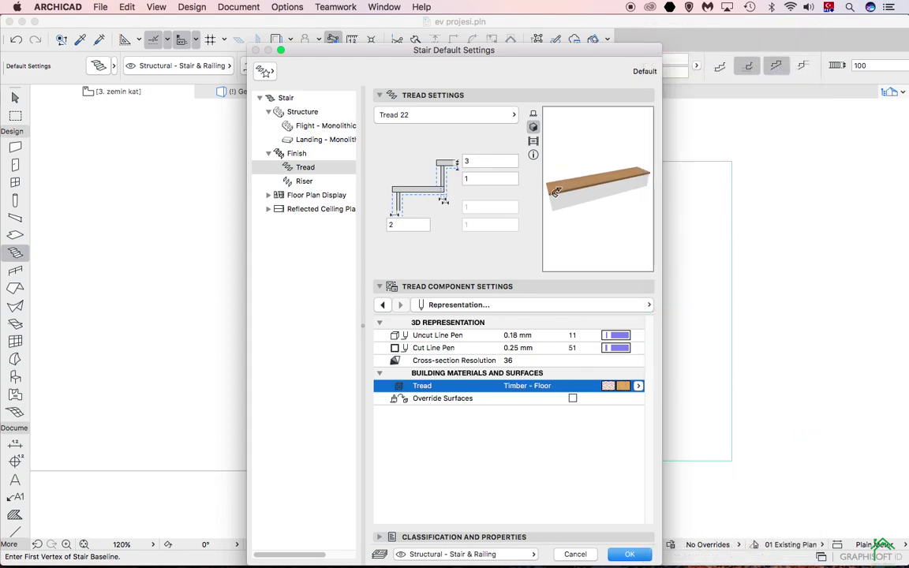
# Step: Try overriding the tread's surface, look through the available surface materials, and turn the override off again
pyautogui.click(573, 400)
pyautogui.click(573, 398)
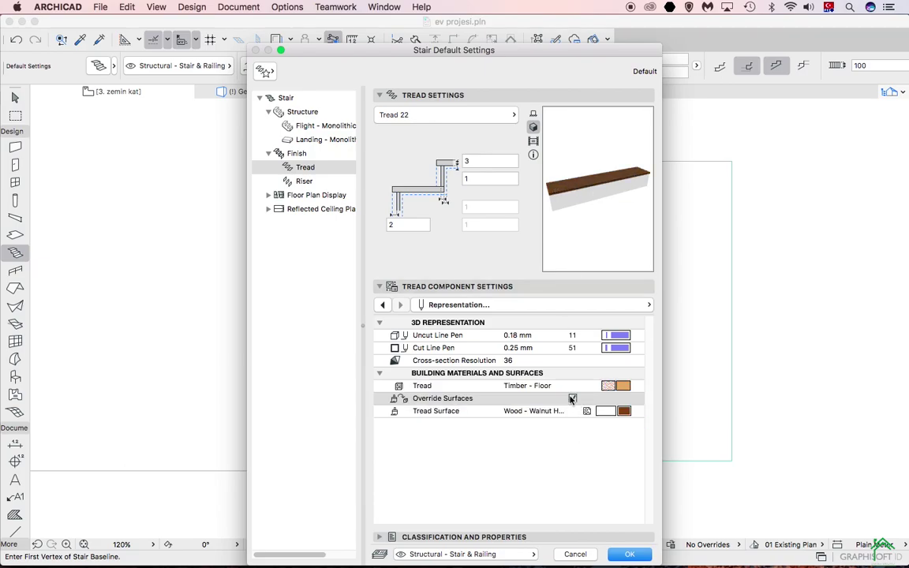
pyautogui.click(625, 411)
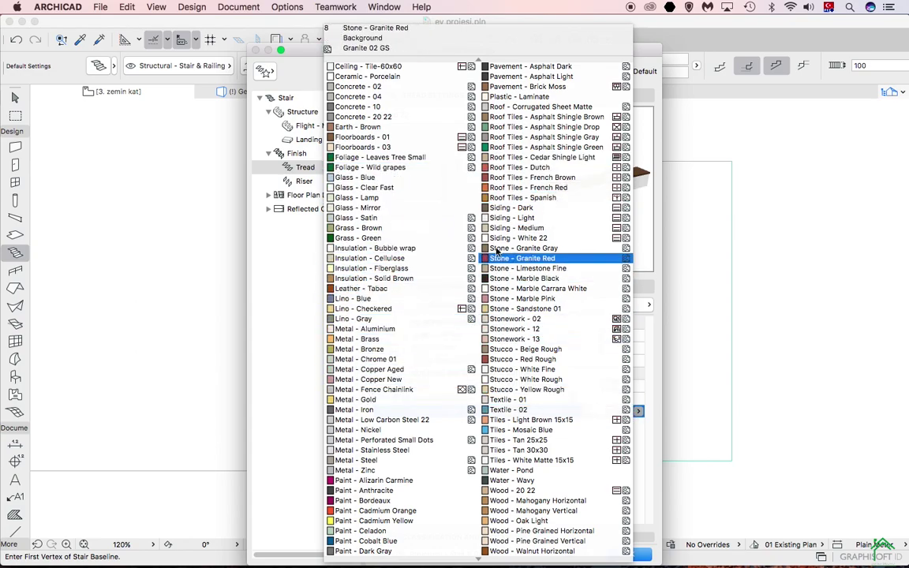
pyautogui.click(286, 346)
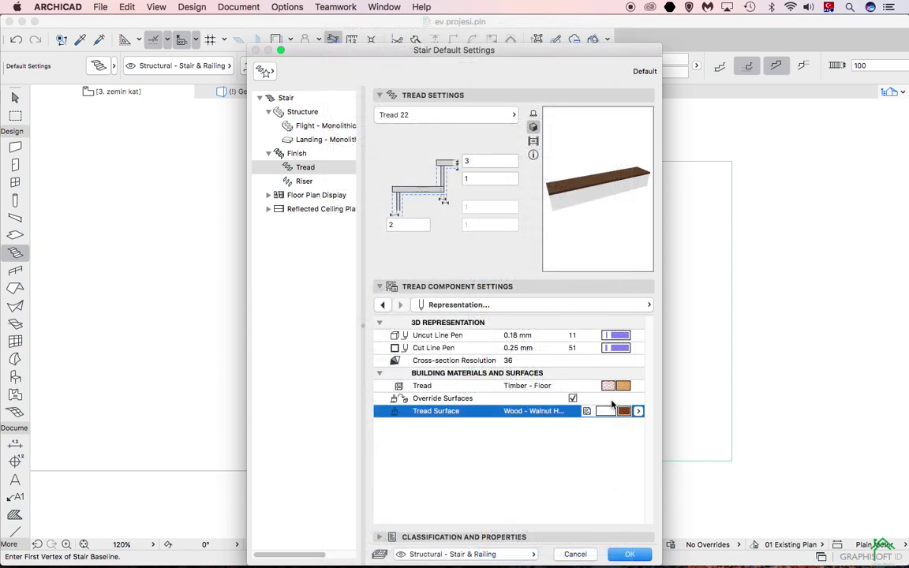
pyautogui.click(574, 398)
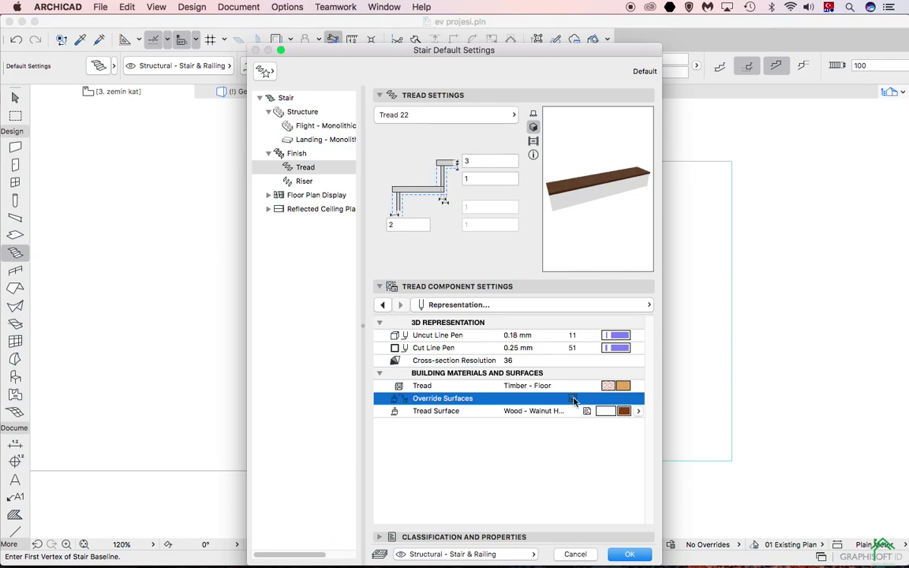
pyautogui.click(574, 398)
# Step: Review the riser settings and the available riser types, keeping Riser 22
pyautogui.click(305, 181)
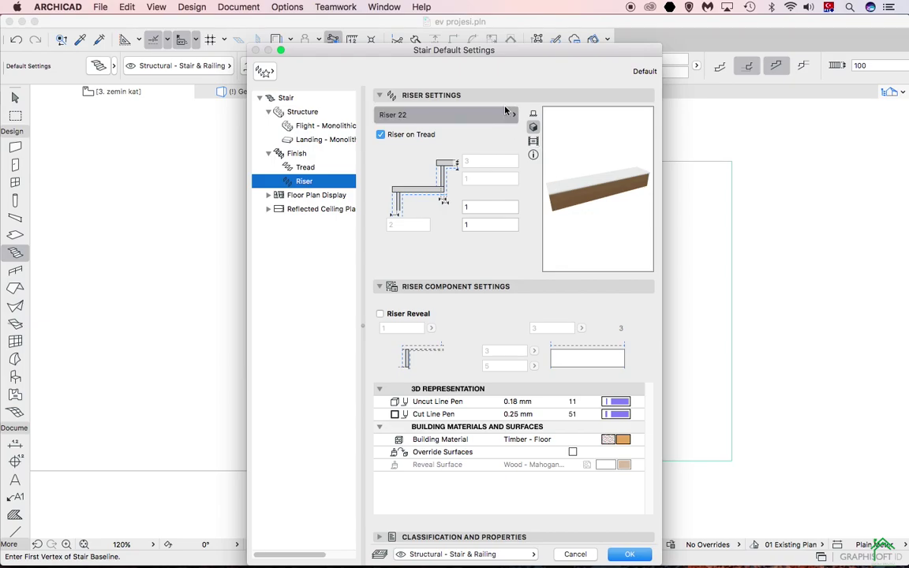
pyautogui.click(506, 113)
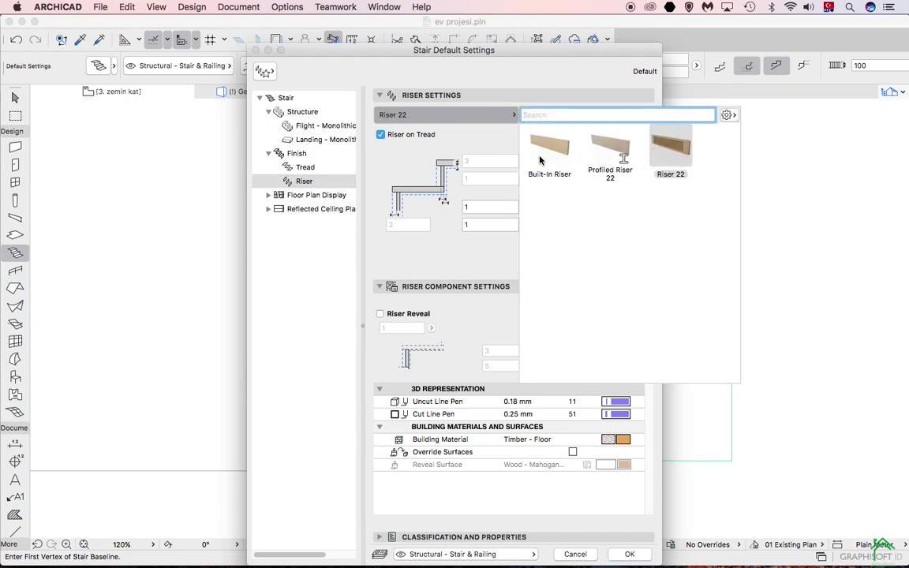
pyautogui.click(442, 116)
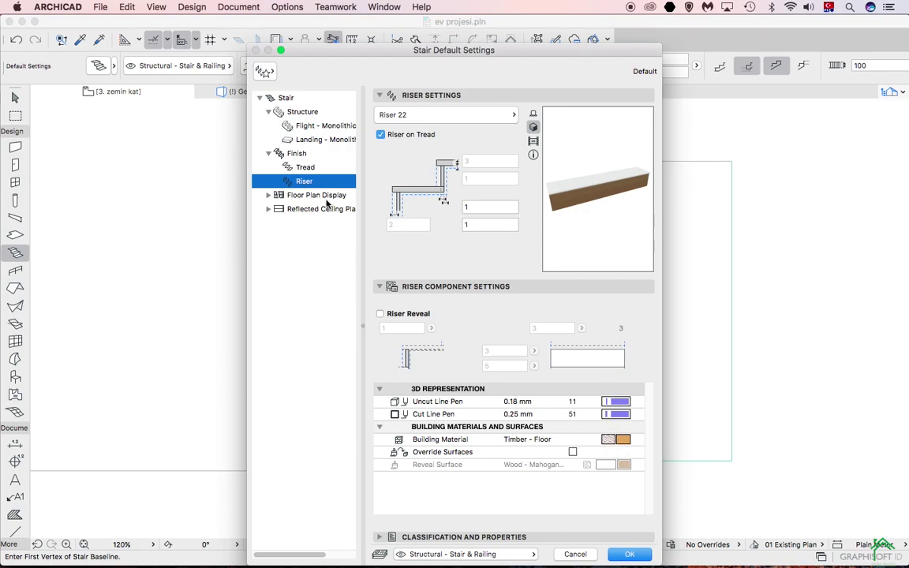
# Step: Set the stair's floor plan display to show on Home & One Story Up
pyautogui.click(332, 197)
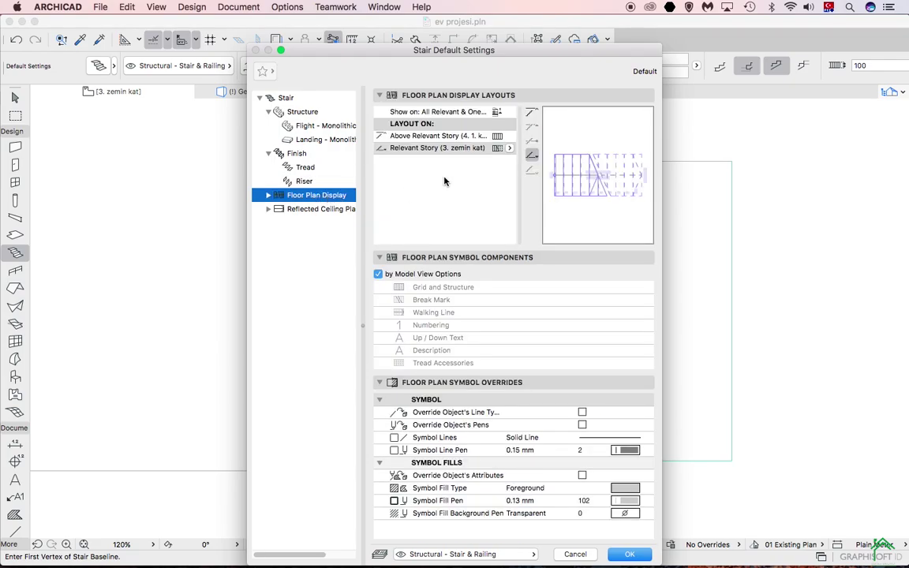
pyautogui.click(457, 111)
pyautogui.click(510, 113)
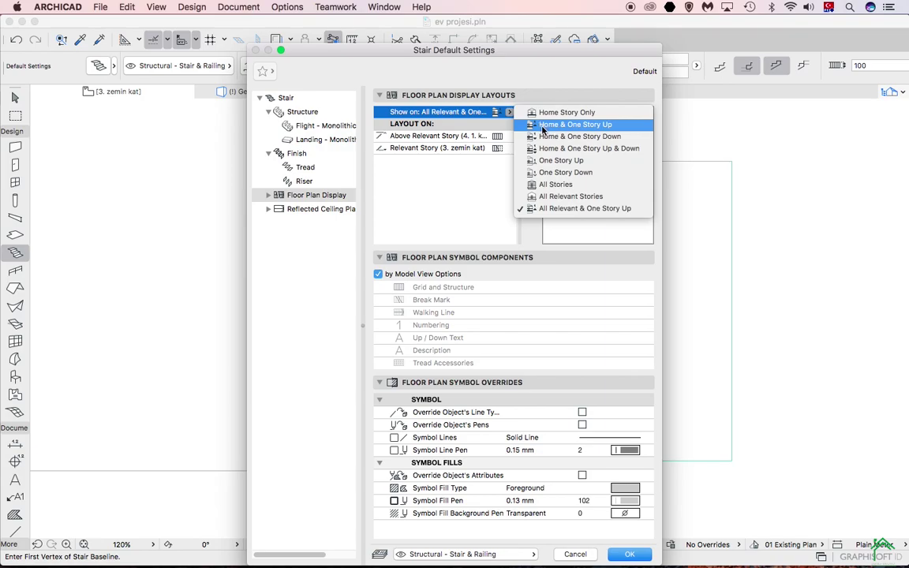
pyautogui.click(593, 126)
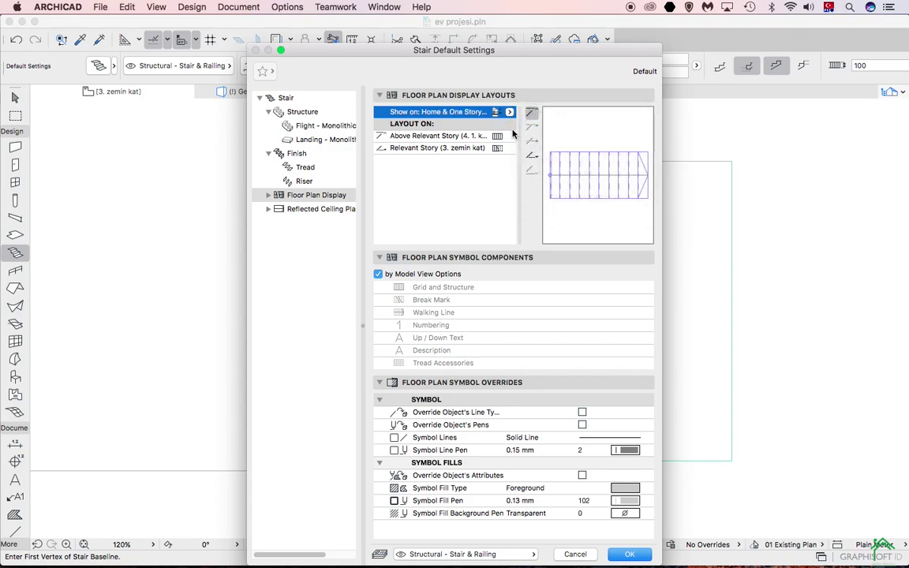
# Step: Compare the stair's floor plan layouts for the relevant story and the story above, and check their break mark options
pyautogui.click(513, 138)
pyautogui.click(511, 137)
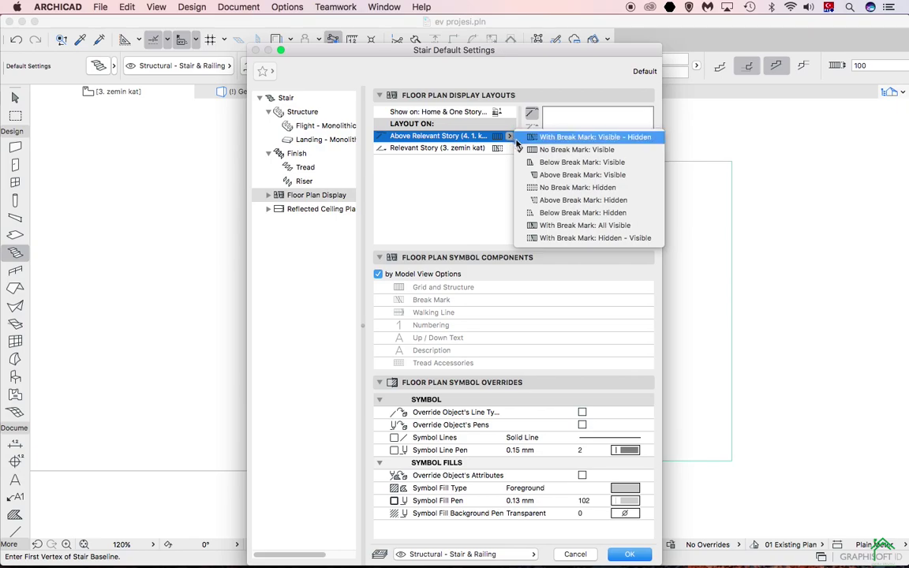
pyautogui.click(509, 138)
pyautogui.click(509, 149)
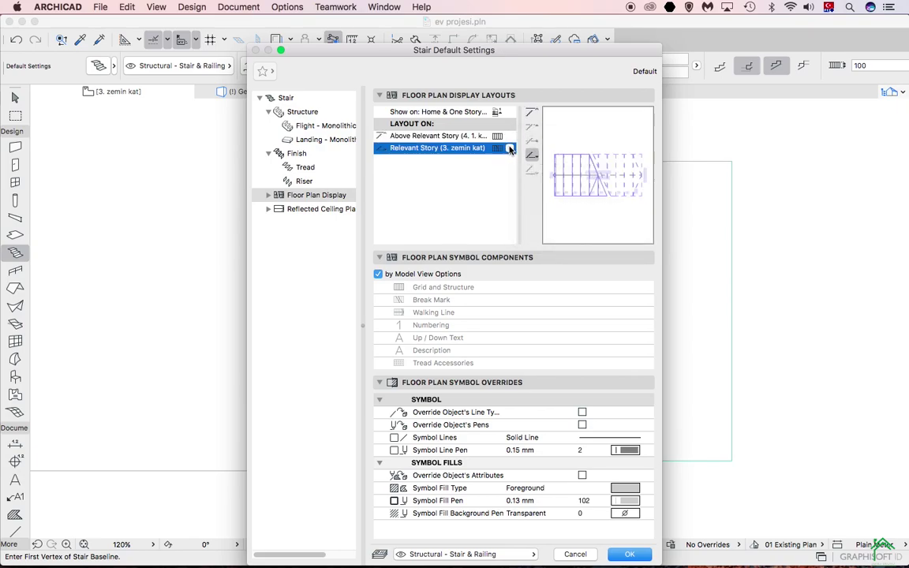
pyautogui.click(509, 137)
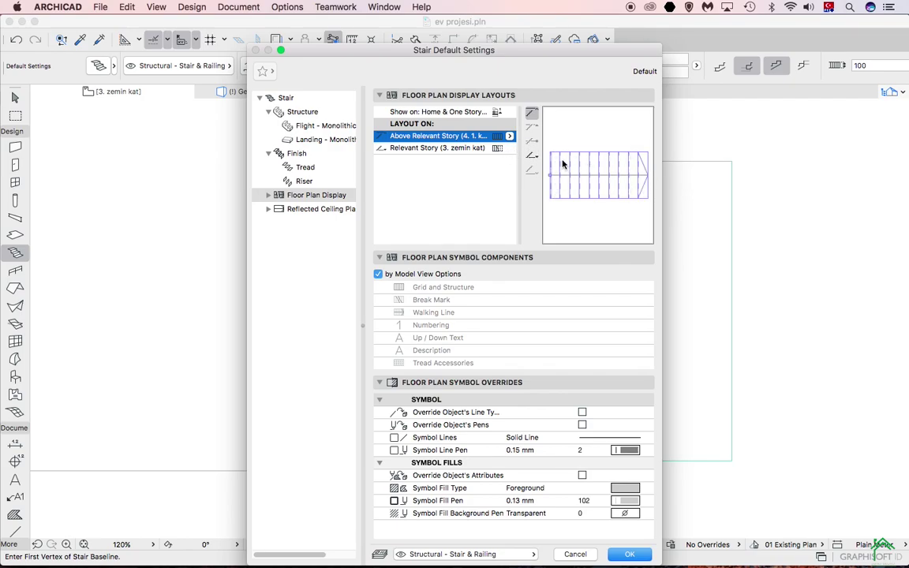
pyautogui.click(503, 150)
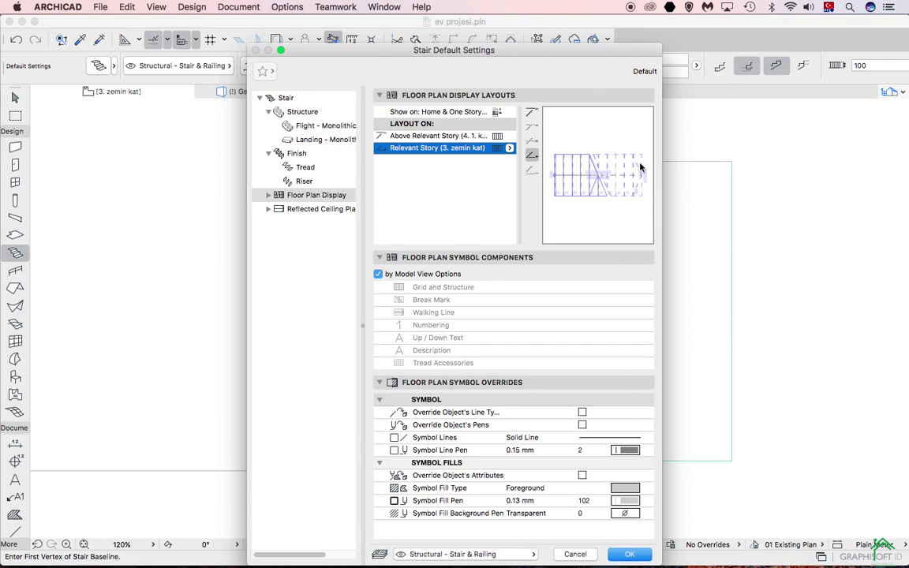
pyautogui.click(510, 148)
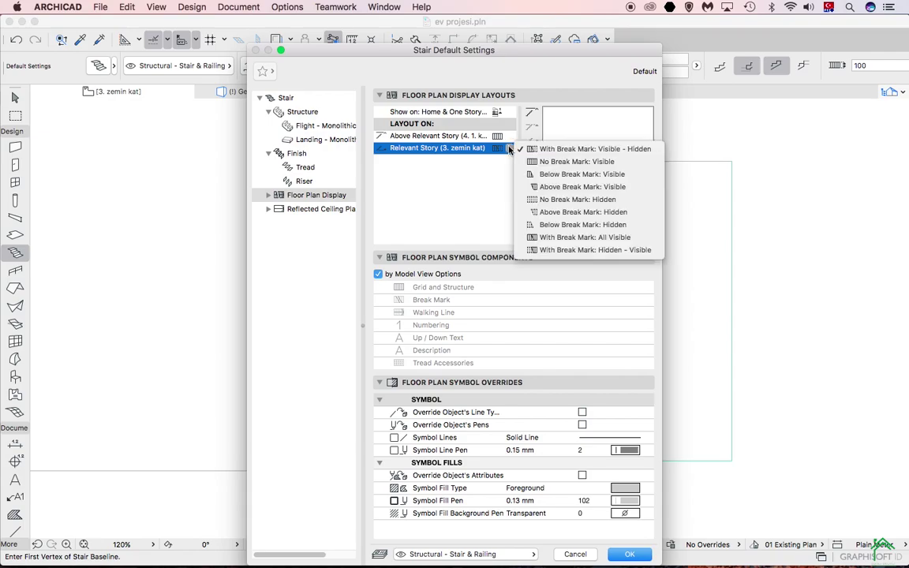
pyautogui.click(510, 149)
pyautogui.click(509, 137)
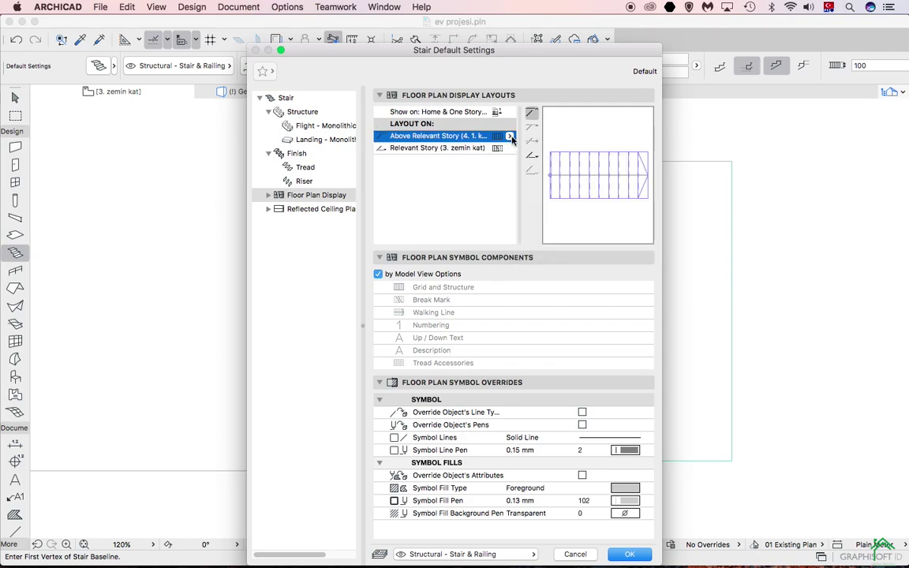
pyautogui.click(510, 149)
pyautogui.click(510, 150)
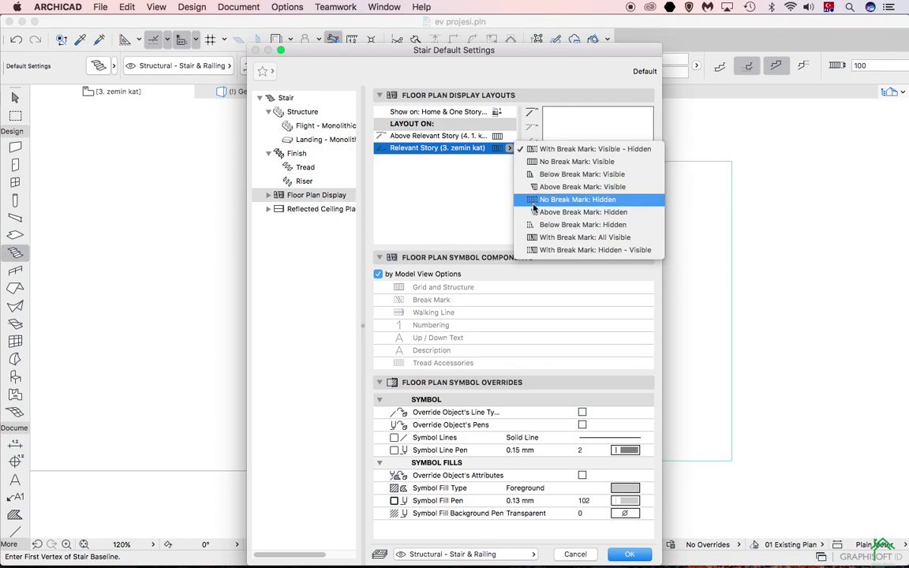
pyautogui.click(506, 158)
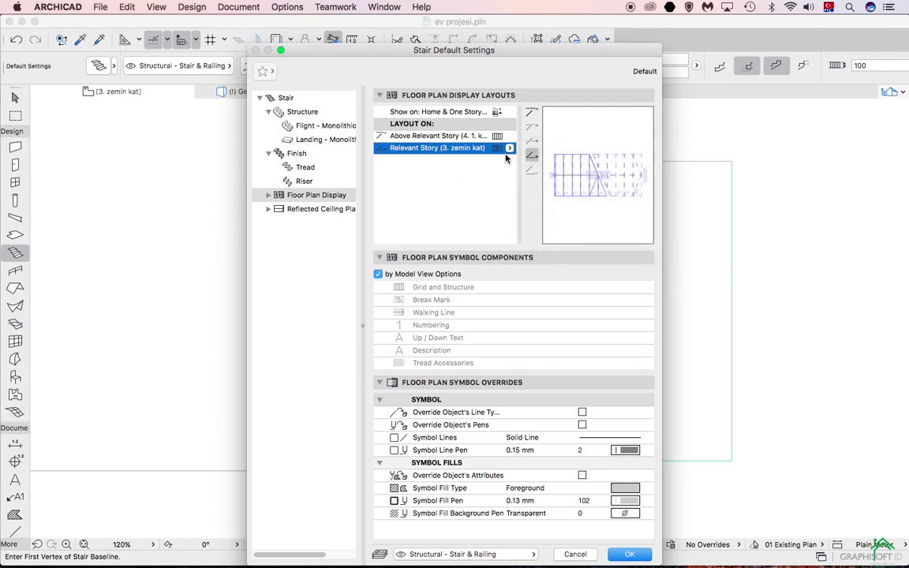
# Step: Review the stair's reflected ceiling plan display settings and accept the stair default settings
pyautogui.click(335, 210)
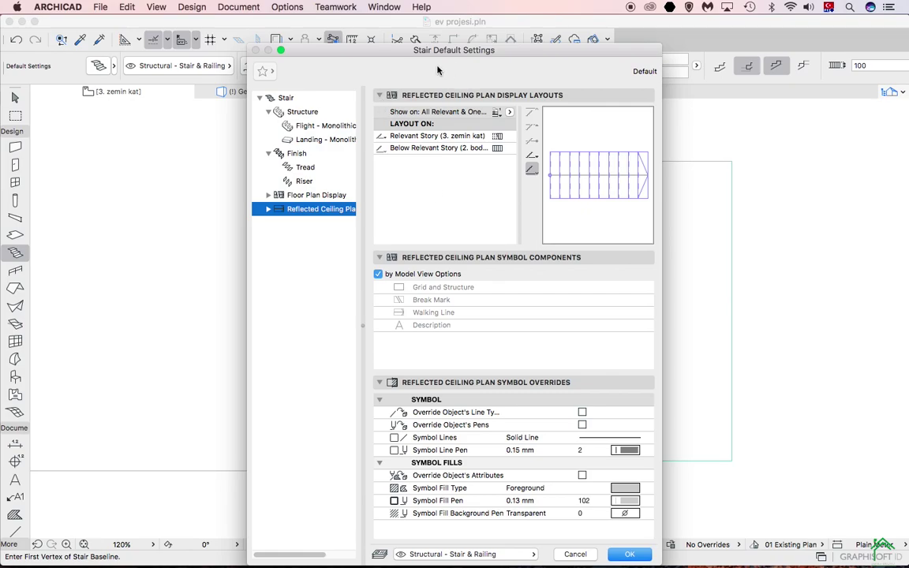
pyautogui.click(436, 204)
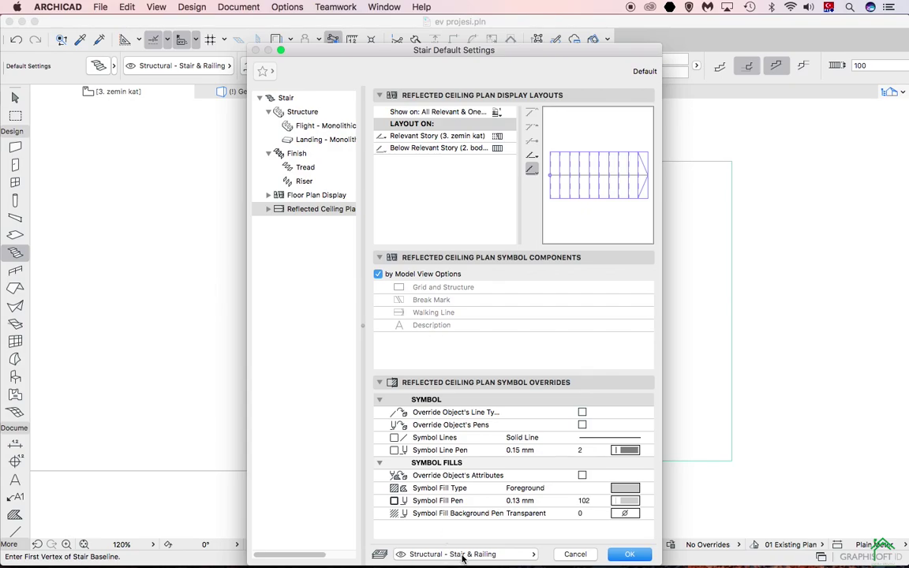
pyautogui.click(626, 555)
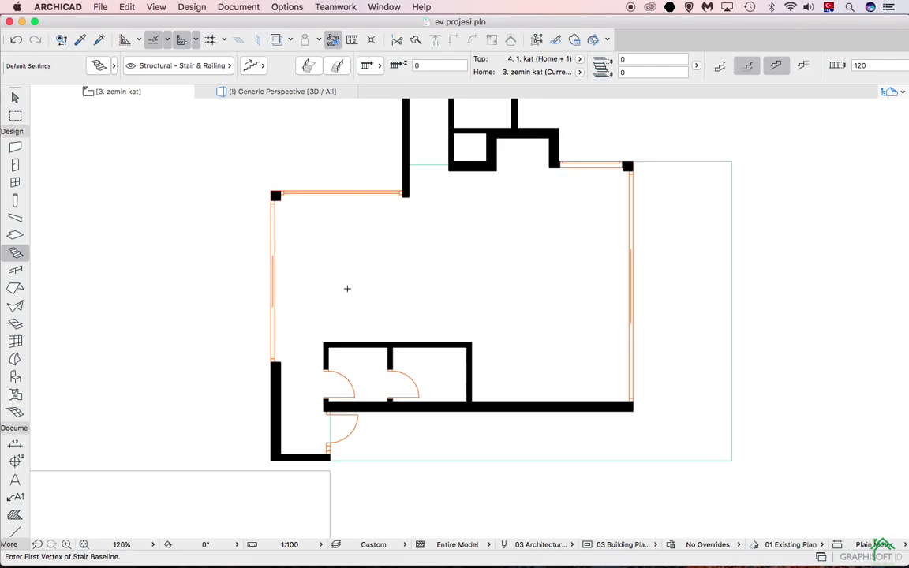
# Step: Draw a straight stair 490 long at 0° along the upper wall of the two small rooms, starting at its outer corner
pyautogui.scroll(5, 347, 336)
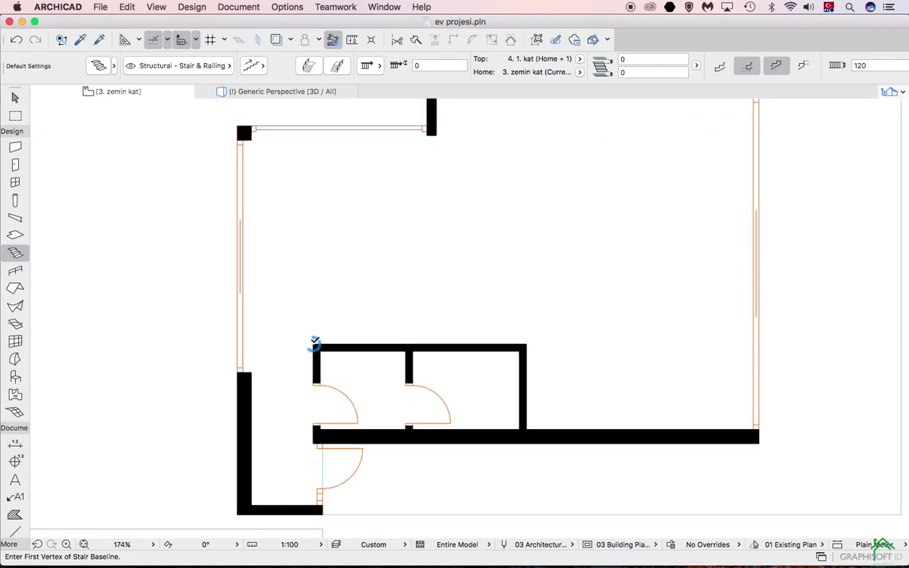
pyautogui.click(315, 345)
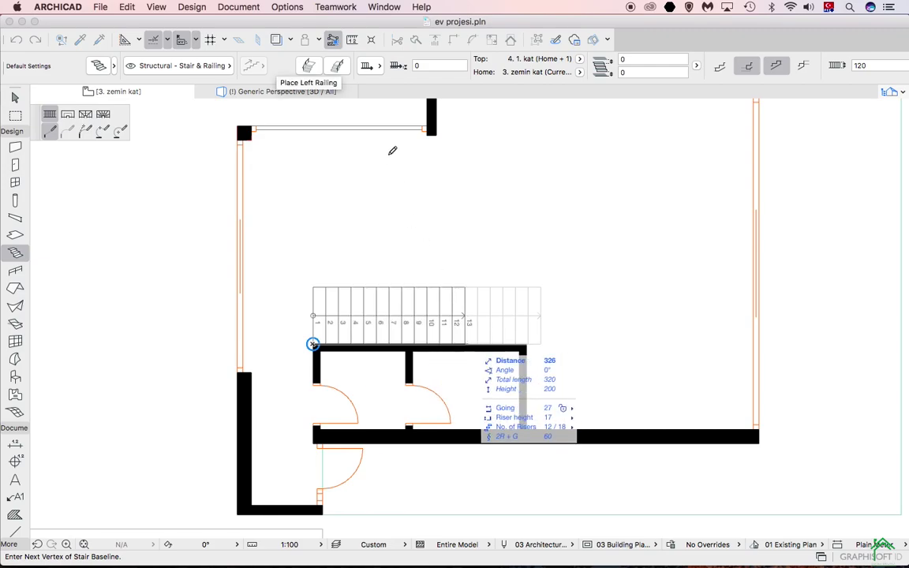
pyautogui.click(371, 66)
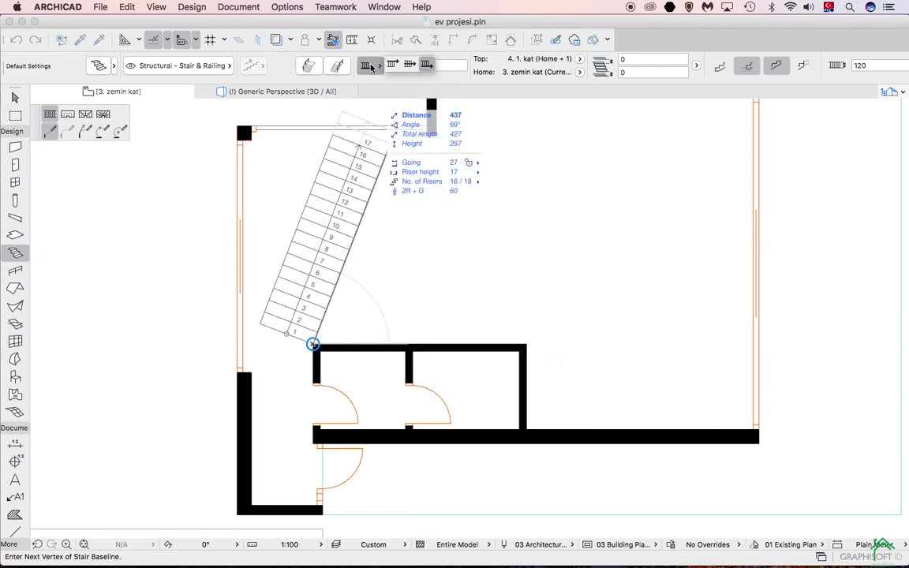
pyautogui.click(392, 64)
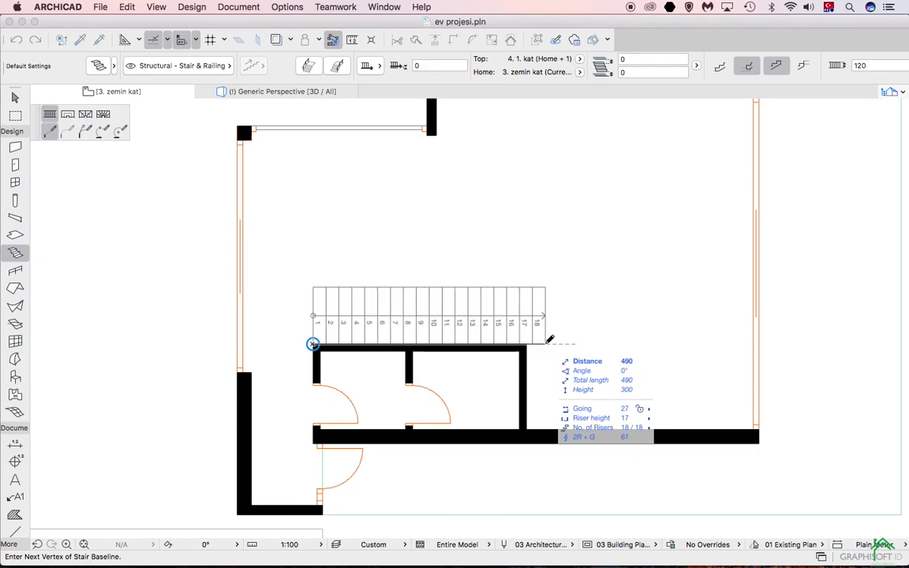
pyautogui.write('490')
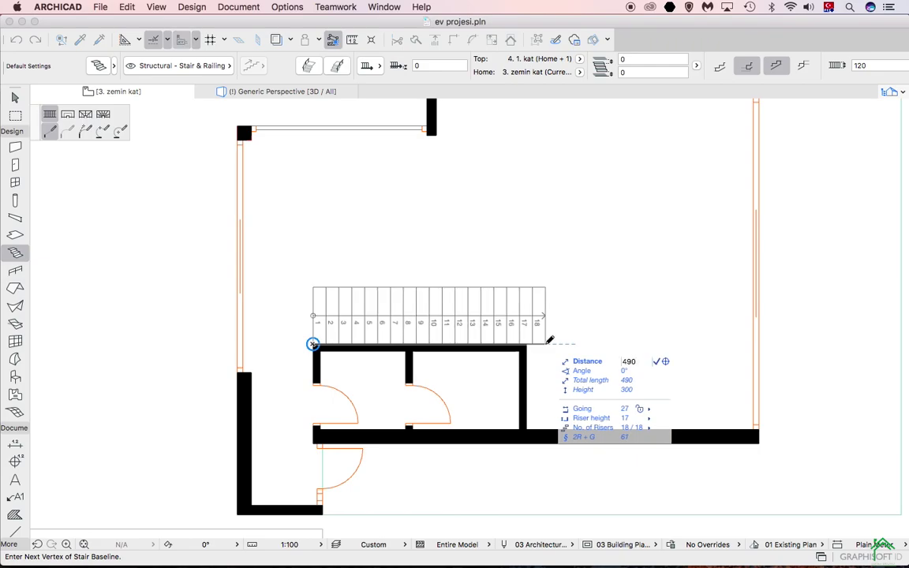
pyautogui.press('Return')
pyautogui.click(546, 345)
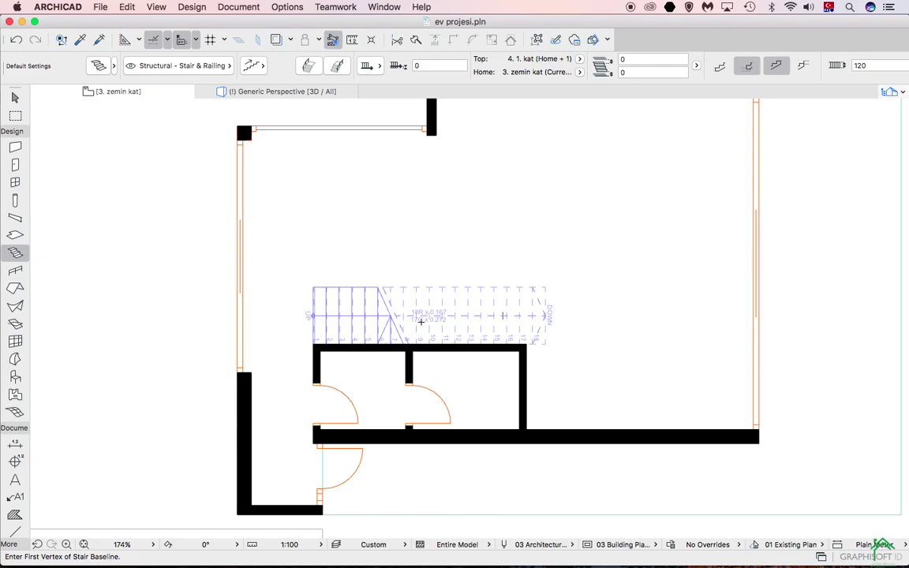
# Step: Review the stair options of the 03 Building Plans model view, keeping Full 3D display and the Floor Plan Display stair symbol
pyautogui.click(248, 6)
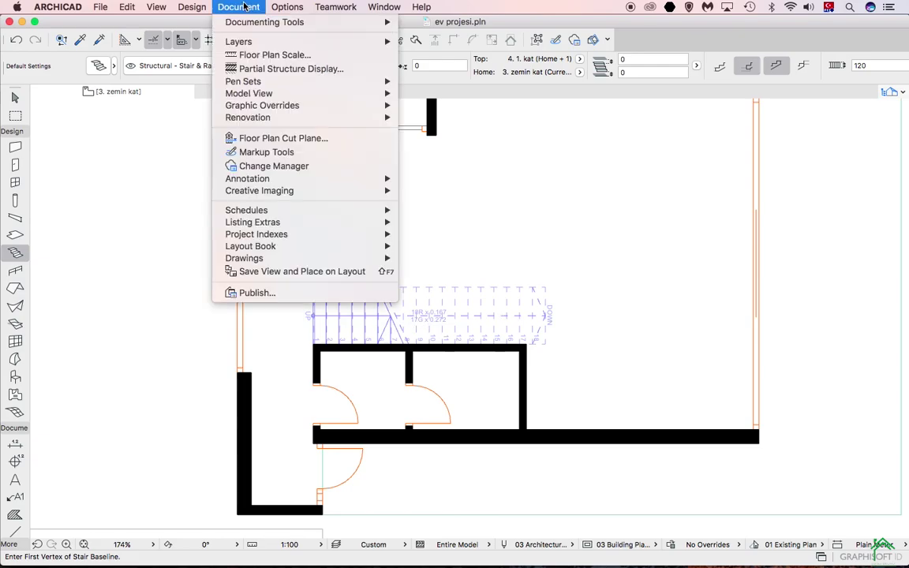
pyautogui.moveTo(254, 96)
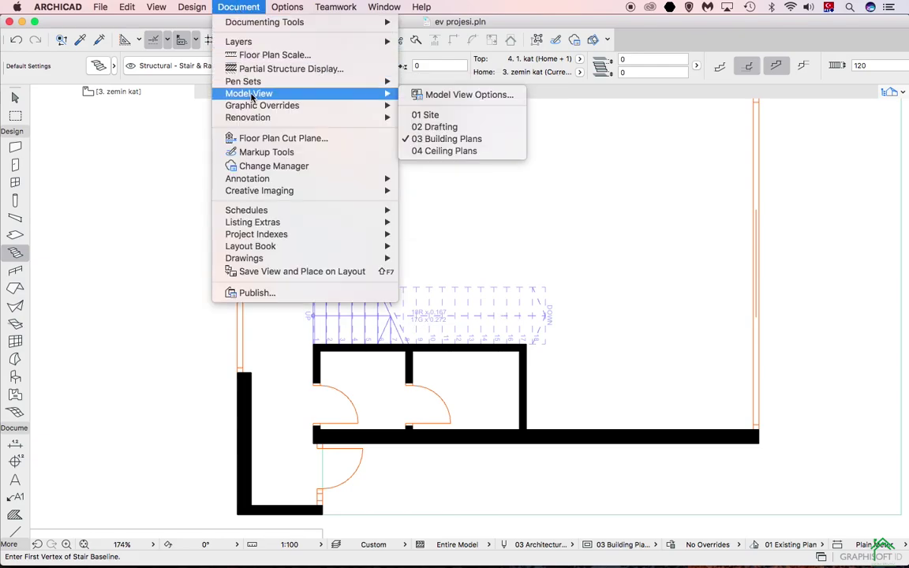
pyautogui.click(433, 95)
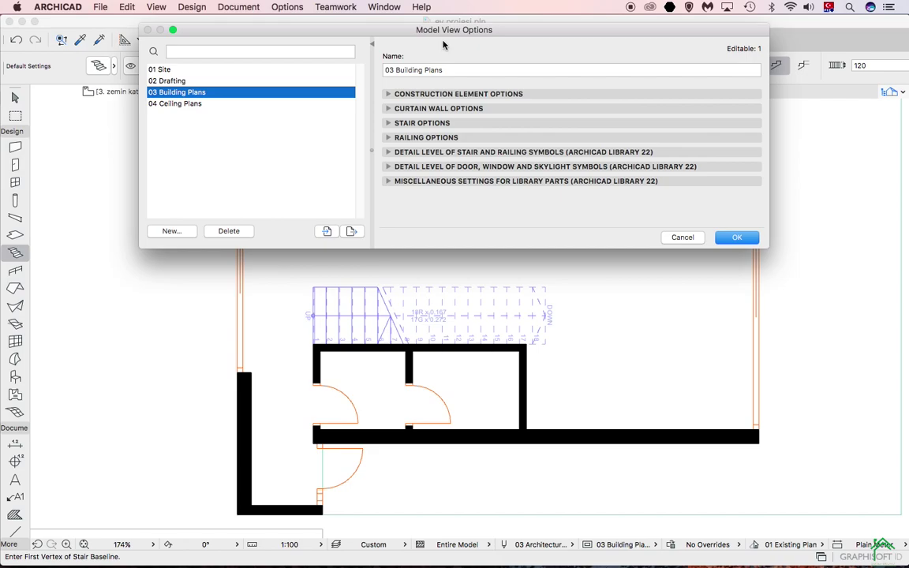
pyautogui.click(389, 124)
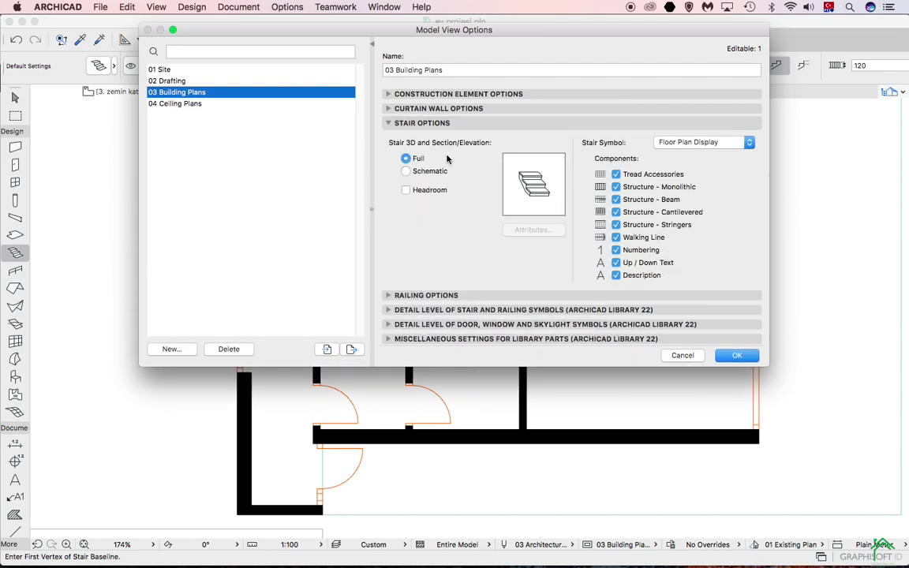
pyautogui.click(406, 172)
pyautogui.click(407, 159)
pyautogui.click(688, 143)
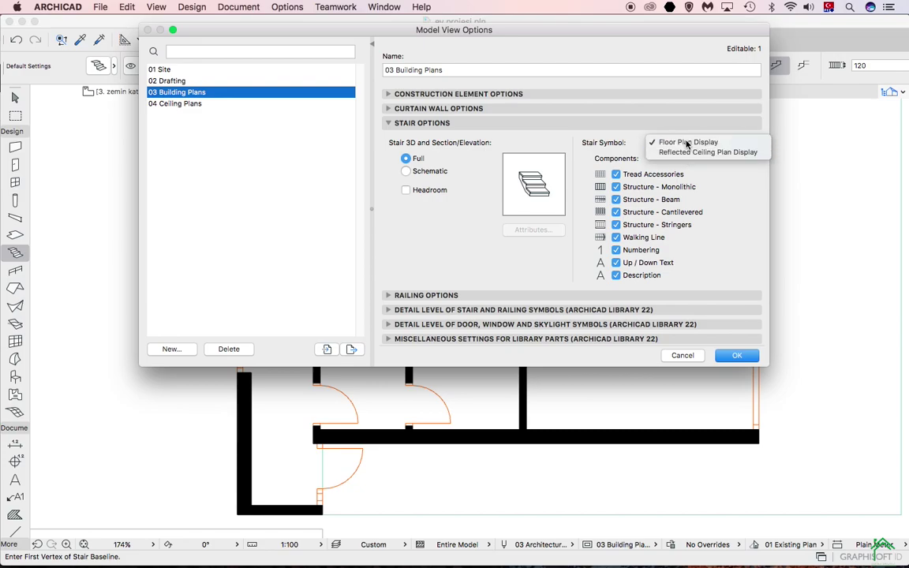
pyautogui.click(688, 143)
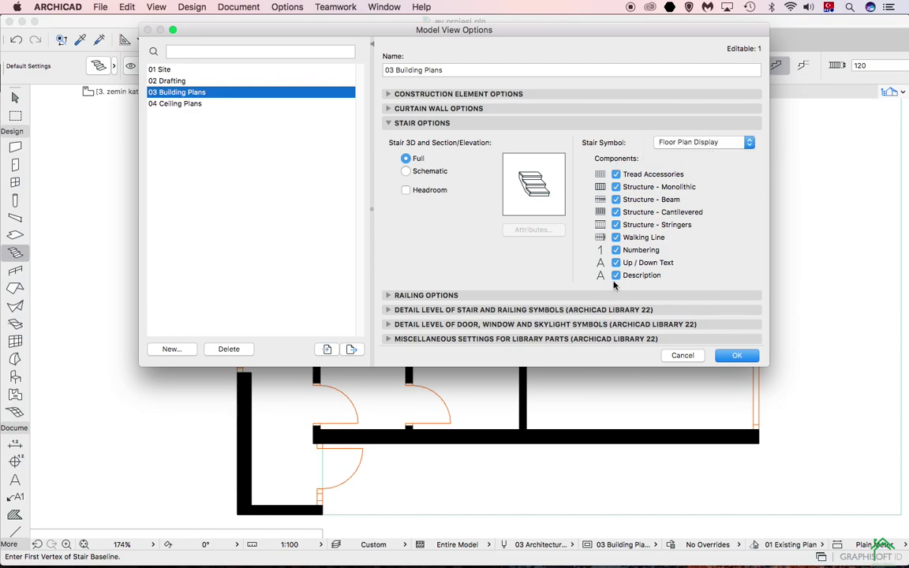
# Step: Hide the stair symbol's Tread Accessories, Structure - Beam, Cantilevered and Stringers, Numbering, Up / Down Text and Description components
pyautogui.click(615, 174)
pyautogui.click(615, 199)
pyautogui.click(615, 211)
pyautogui.click(615, 224)
pyautogui.click(616, 250)
pyautogui.click(615, 275)
pyautogui.click(616, 263)
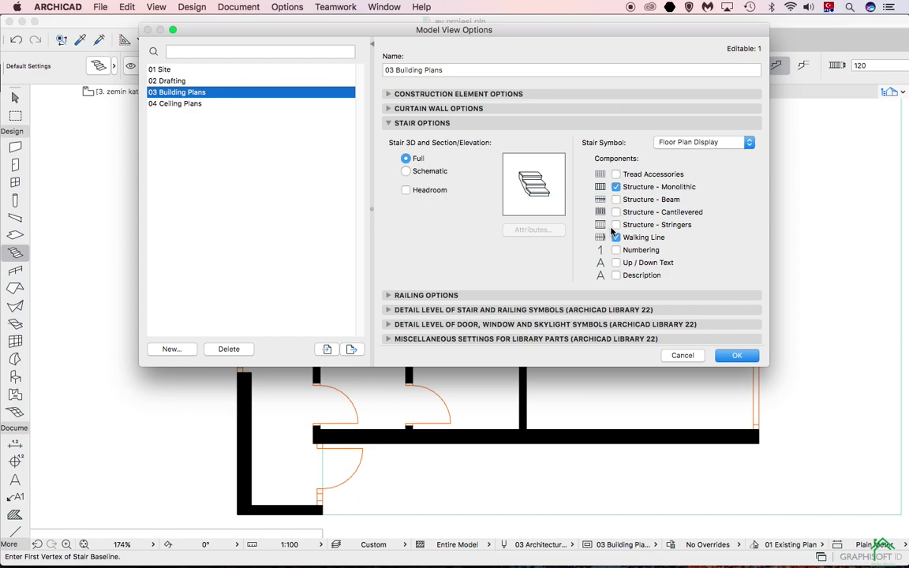
pyautogui.click(389, 123)
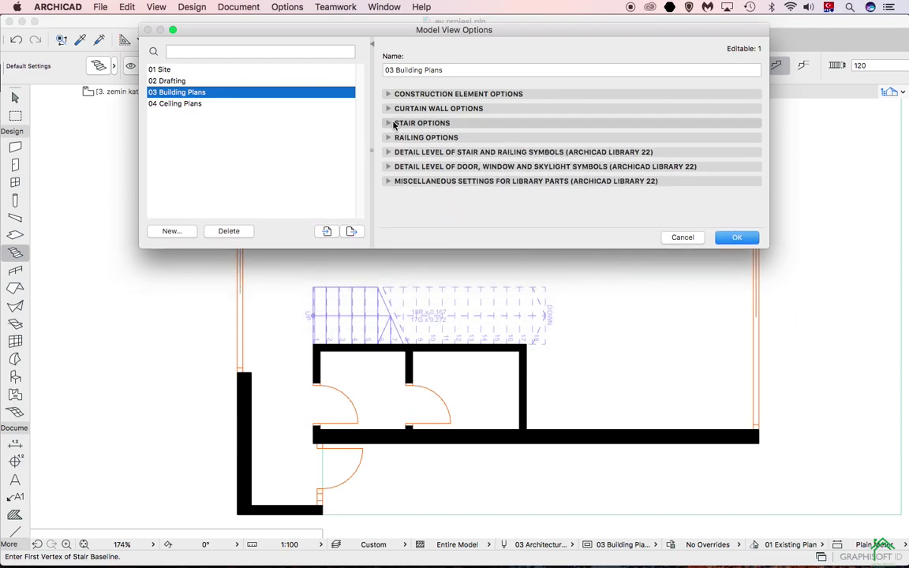
# Step: Review the railing options and the stair and railing symbol detail levels, and apply the model view options
pyautogui.click(389, 137)
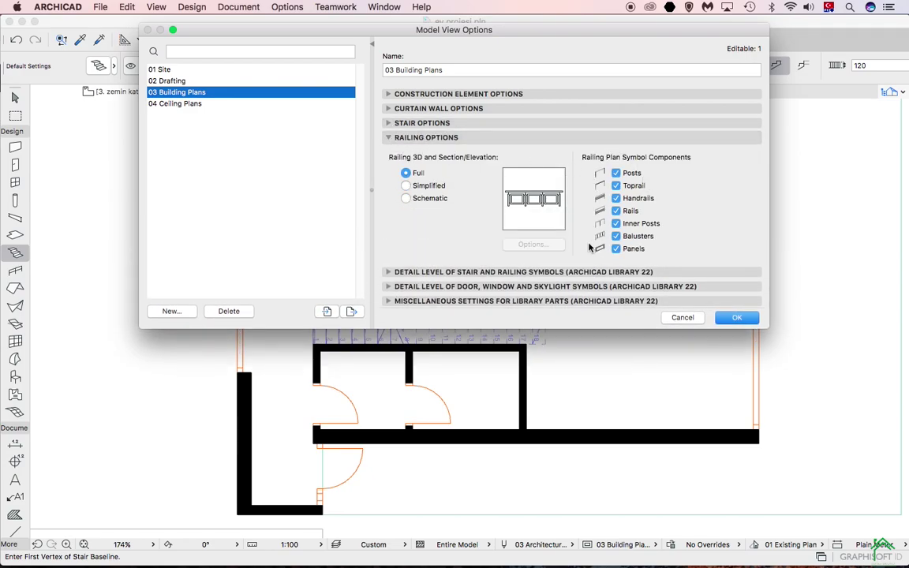
pyautogui.click(390, 138)
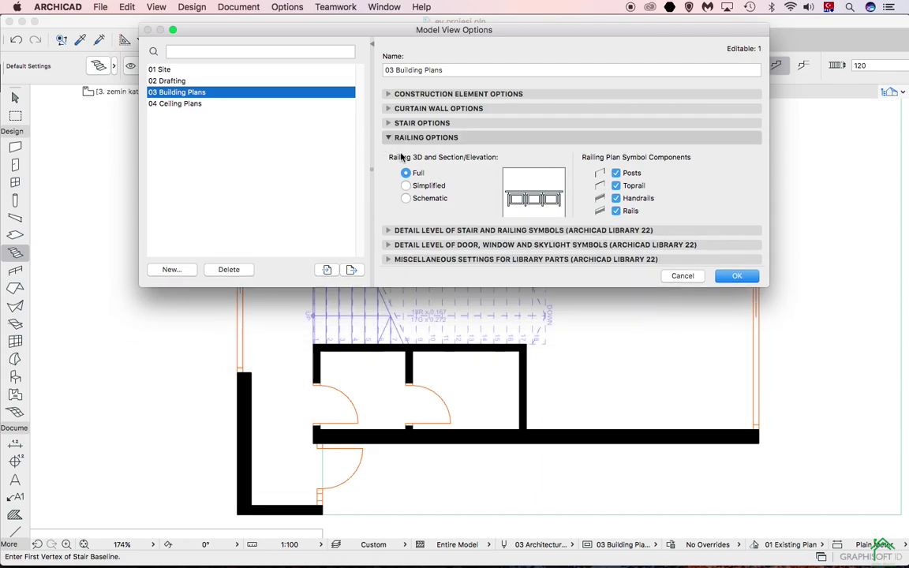
pyautogui.click(387, 152)
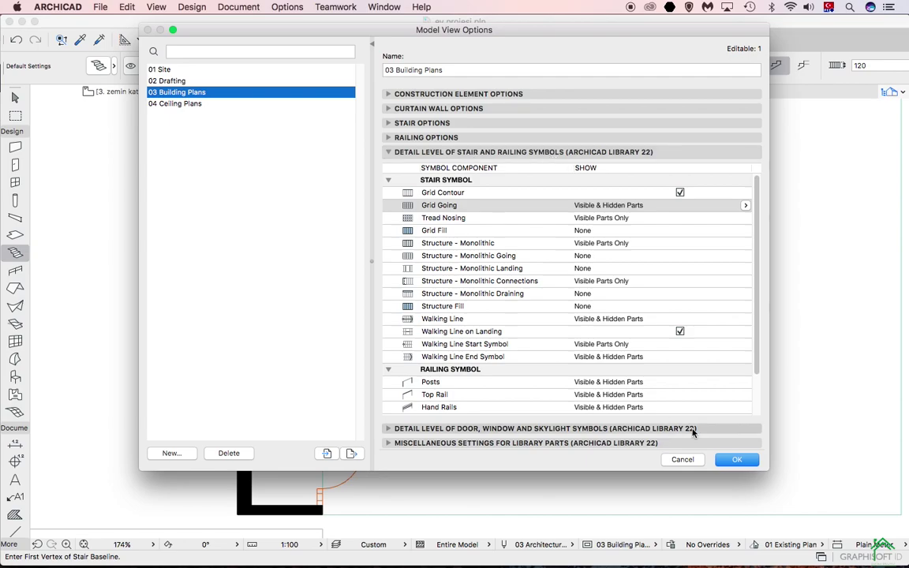
pyautogui.click(737, 459)
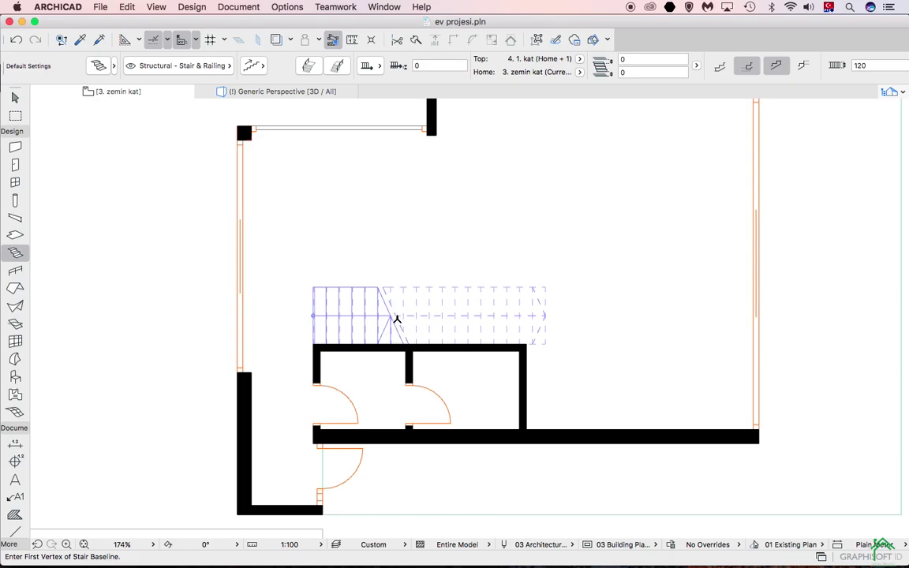
# Step: Set the stair symbol's Grid Going to Visible Parts Only in the model view options and apply it
pyautogui.click(244, 7)
pyautogui.moveTo(371, 94)
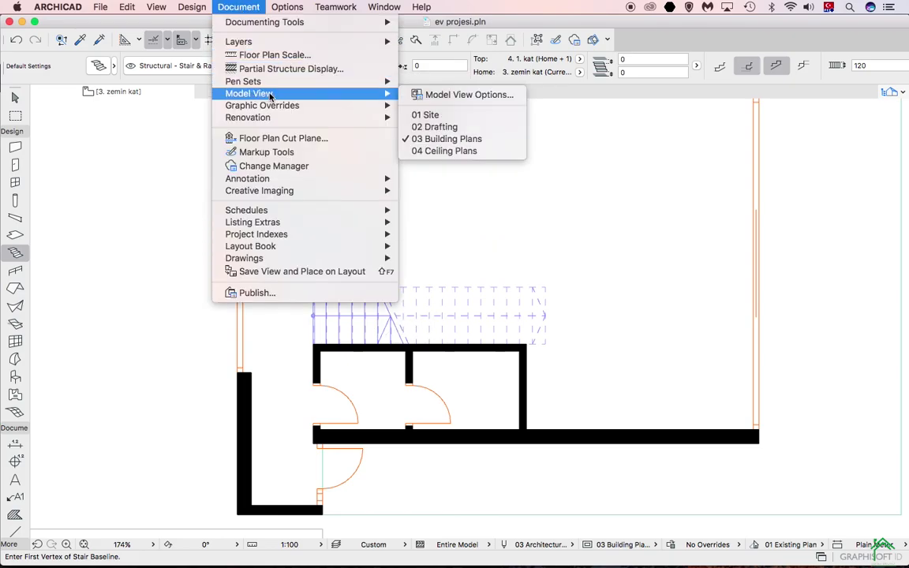
pyautogui.click(450, 95)
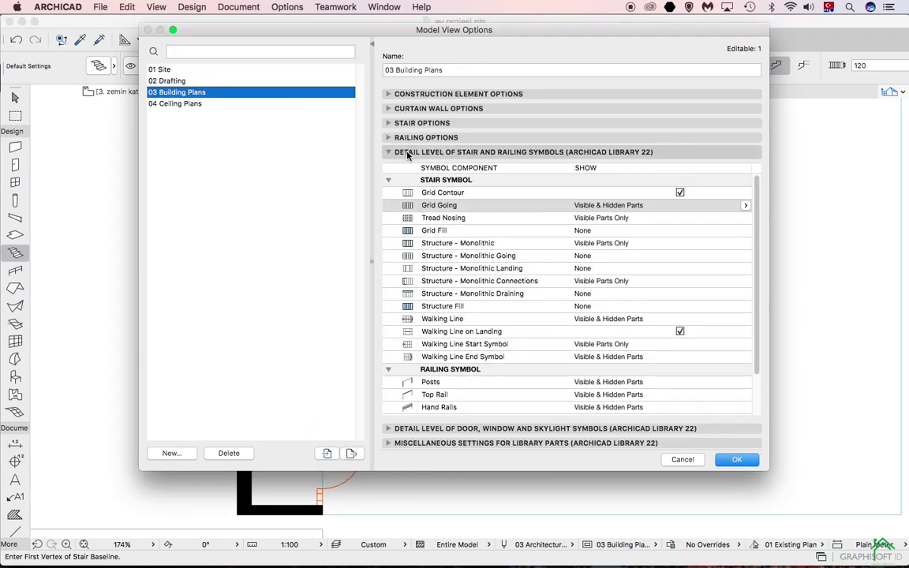
pyautogui.click(745, 205)
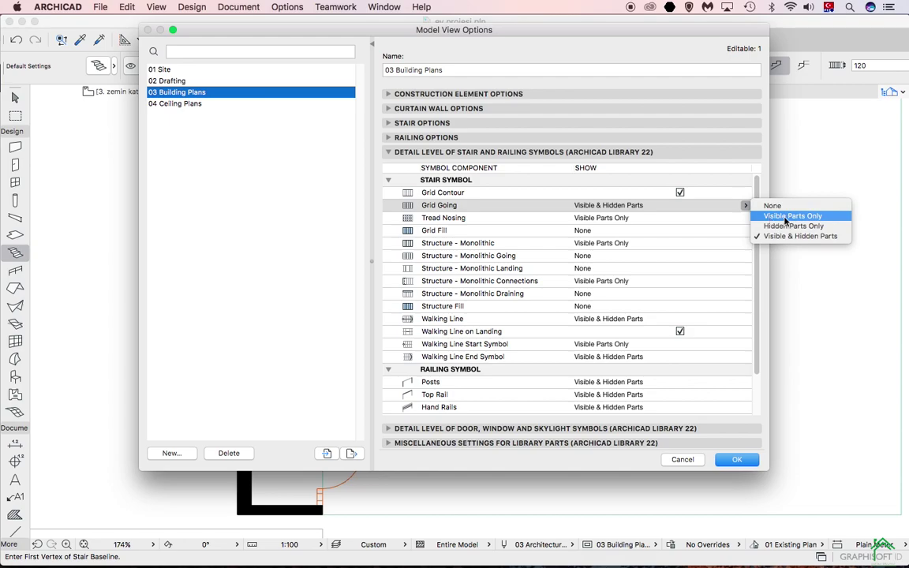
pyautogui.click(775, 216)
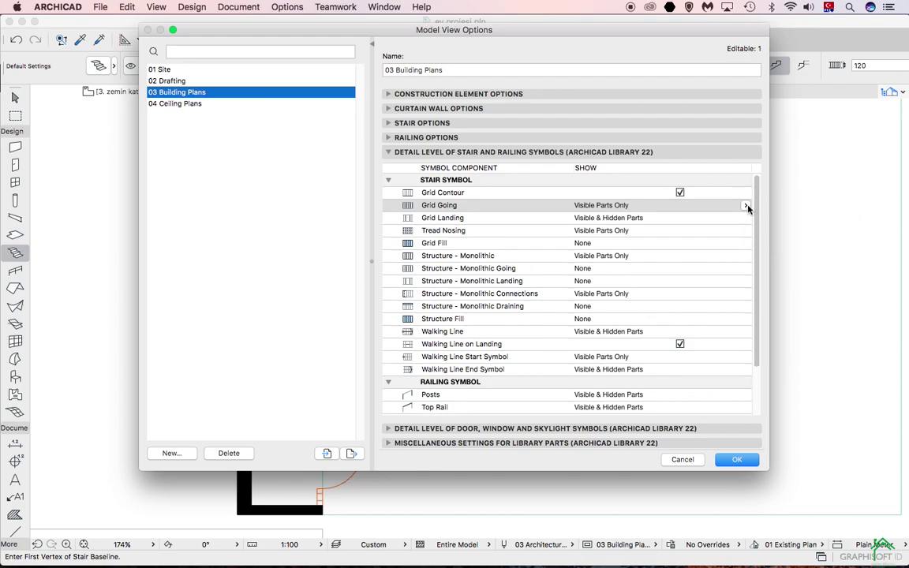
pyautogui.click(734, 459)
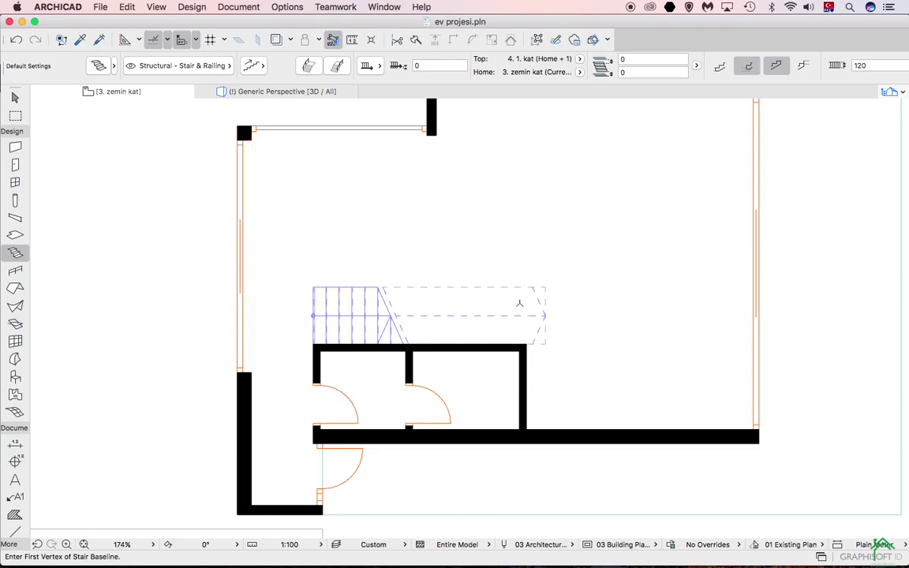
# Step: Set the stair symbol's Grid Going back to Visible & Hidden Parts in the model view options and apply it
pyautogui.click(238, 7)
pyautogui.moveTo(378, 93)
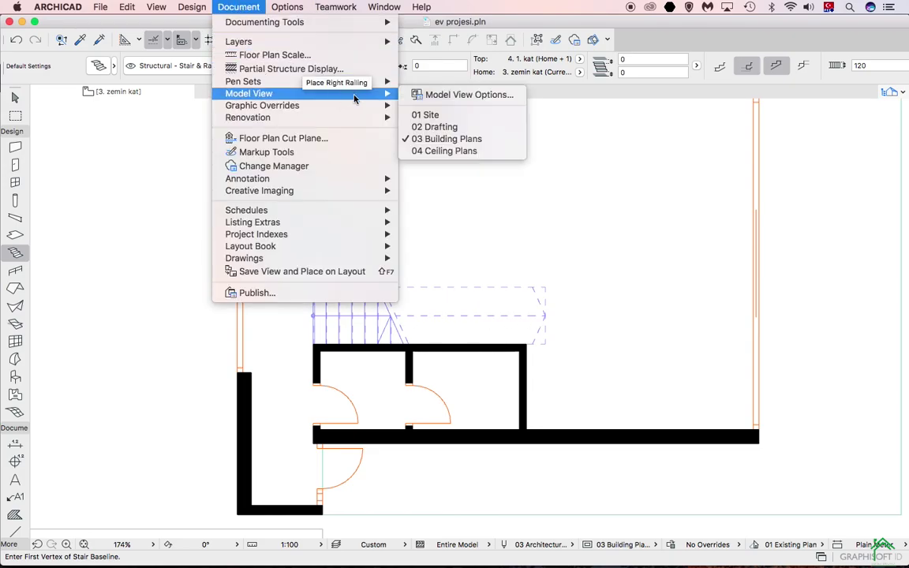
pyautogui.click(431, 95)
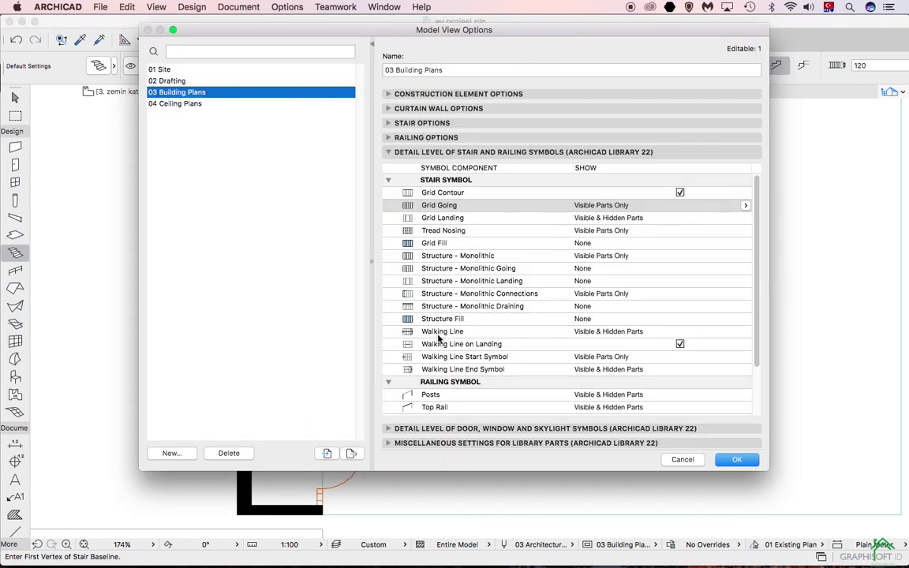
pyautogui.click(745, 205)
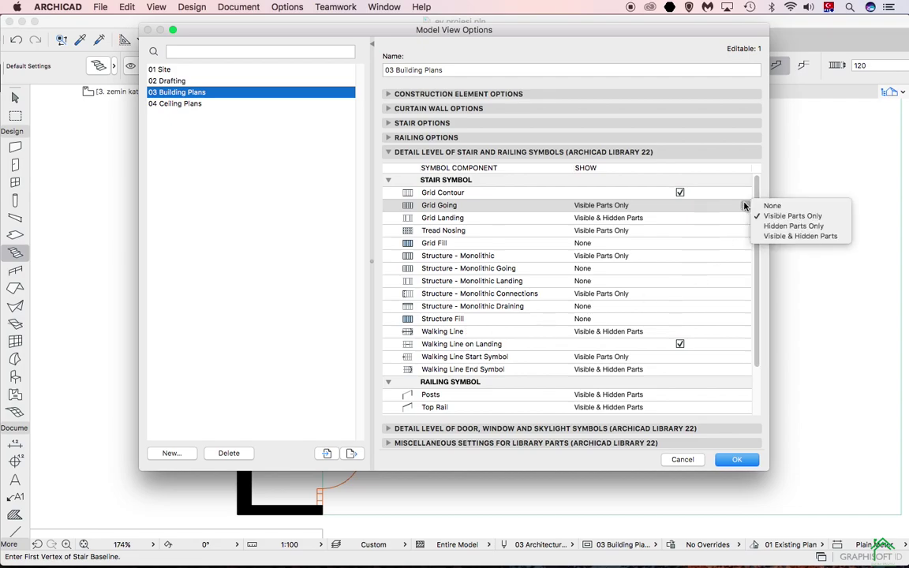
pyautogui.click(777, 236)
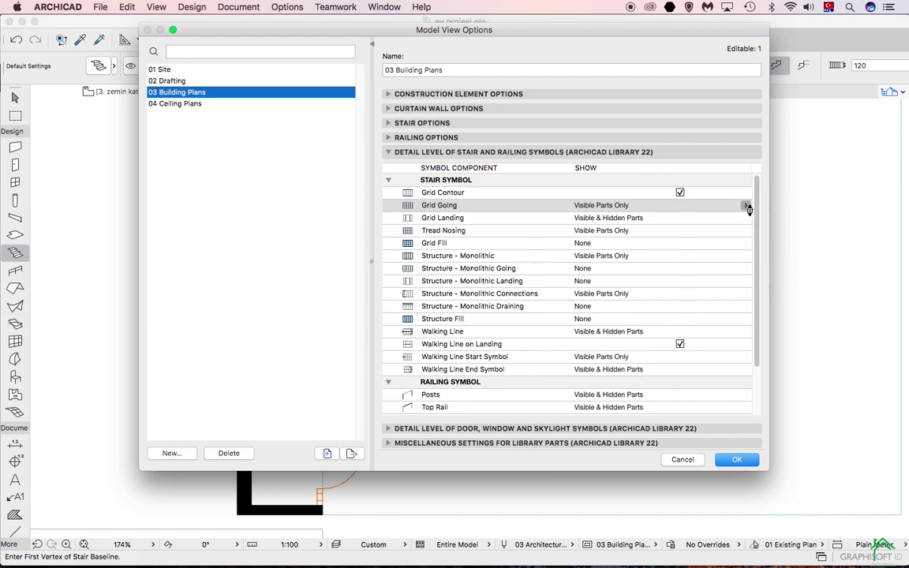
pyautogui.click(732, 458)
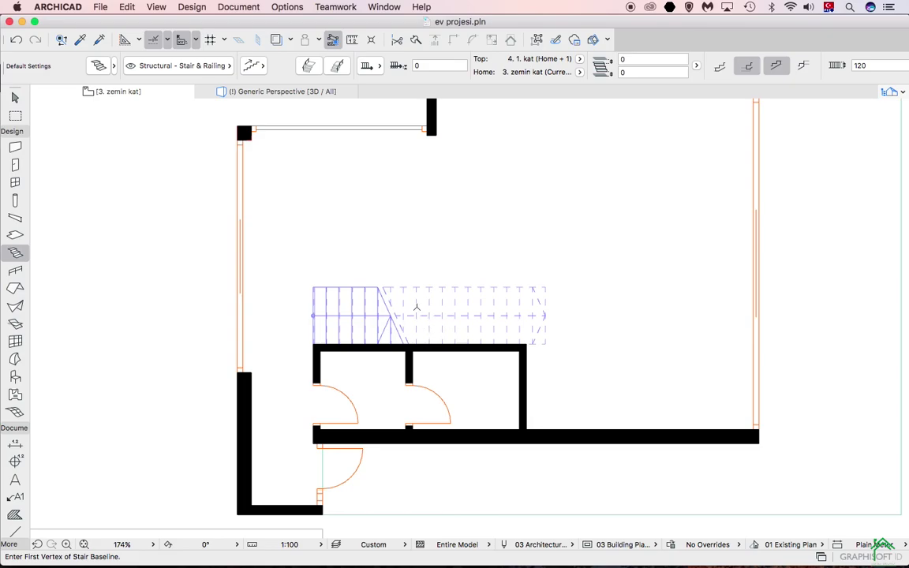
# Step: Inspect the placed stair in 3D from inside and from above, and open the 4. 1. kat floor plan
pyautogui.click(310, 92)
pyautogui.keyDown('shift'); pyautogui.moveTo(414, 344); pyautogui.dragTo(392, 396, button='middle'); pyautogui.keyUp('shift')
pyautogui.scroll(10, 392, 396)
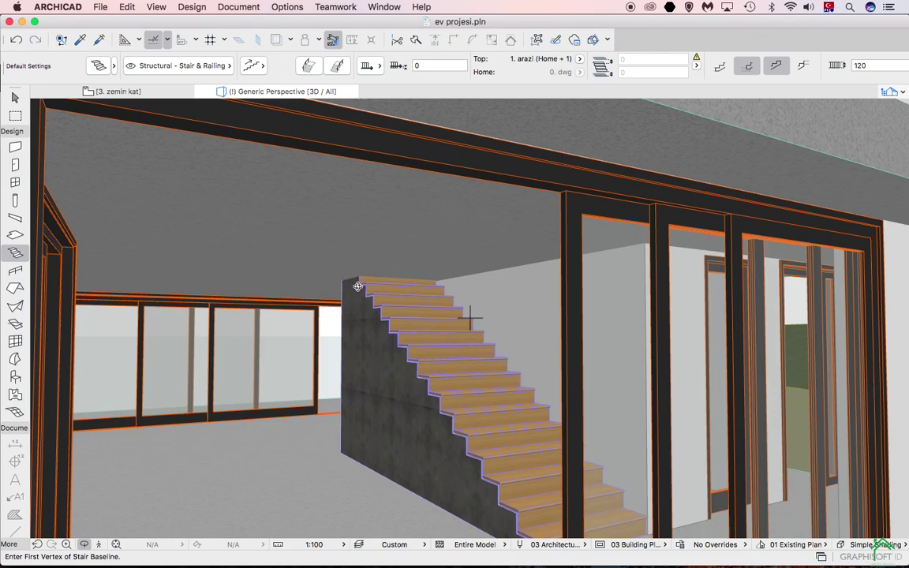
pyautogui.keyDown('shift'); pyautogui.moveTo(419, 250); pyautogui.dragTo(412, 300, button='middle'); pyautogui.keyUp('shift')
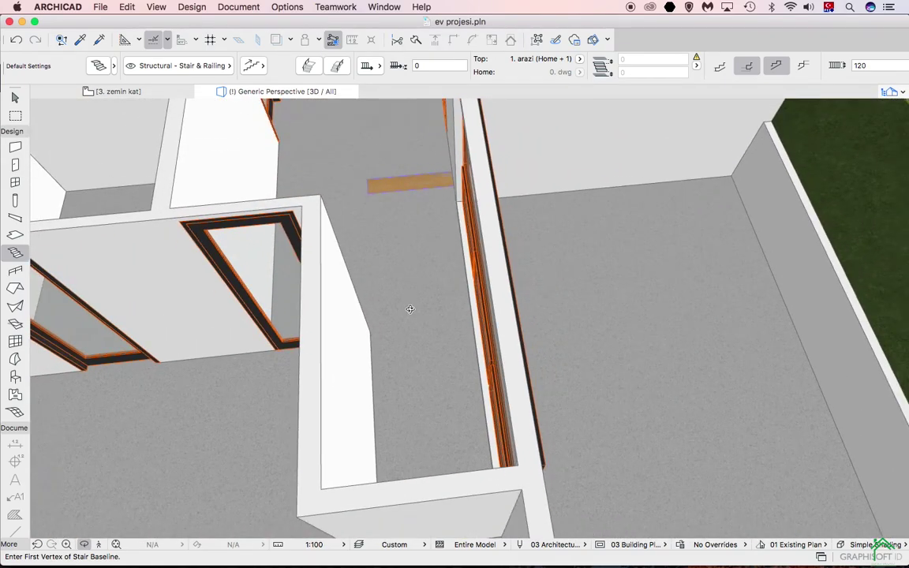
pyautogui.rightClick(174, 92)
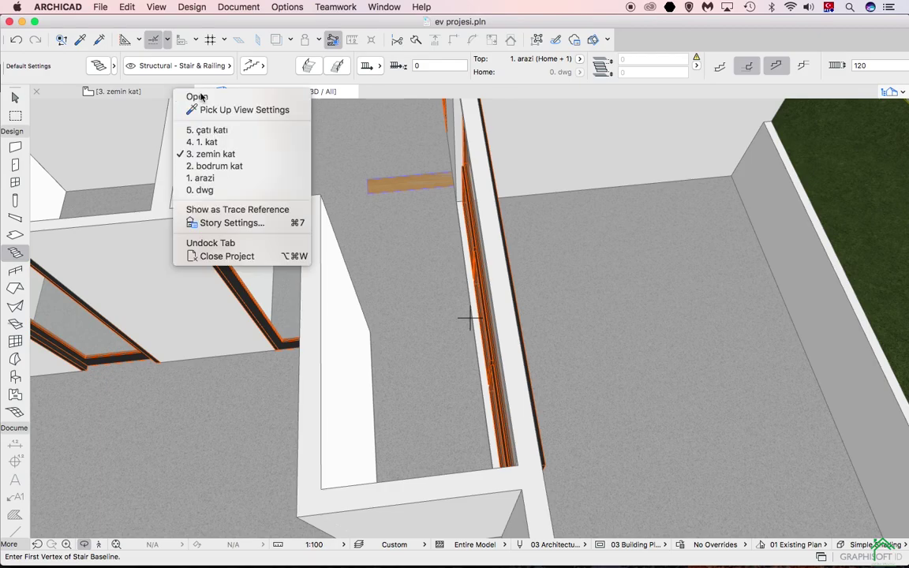
pyautogui.click(206, 143)
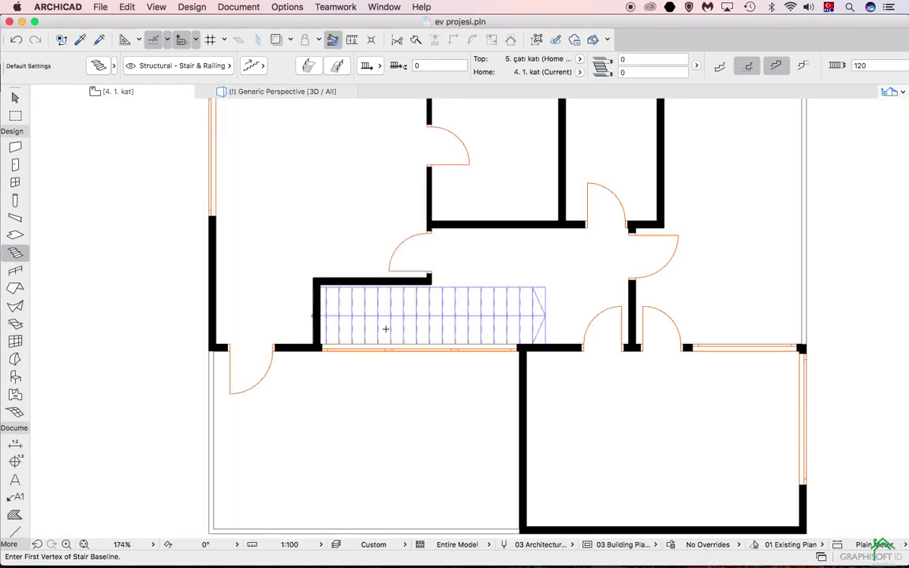
# Step: Cut a rectangular hole in the first-floor slab over the stair, between its opposite corners
pyautogui.keyDown('shift'); pyautogui.click(510, 263); pyautogui.keyUp('shift')
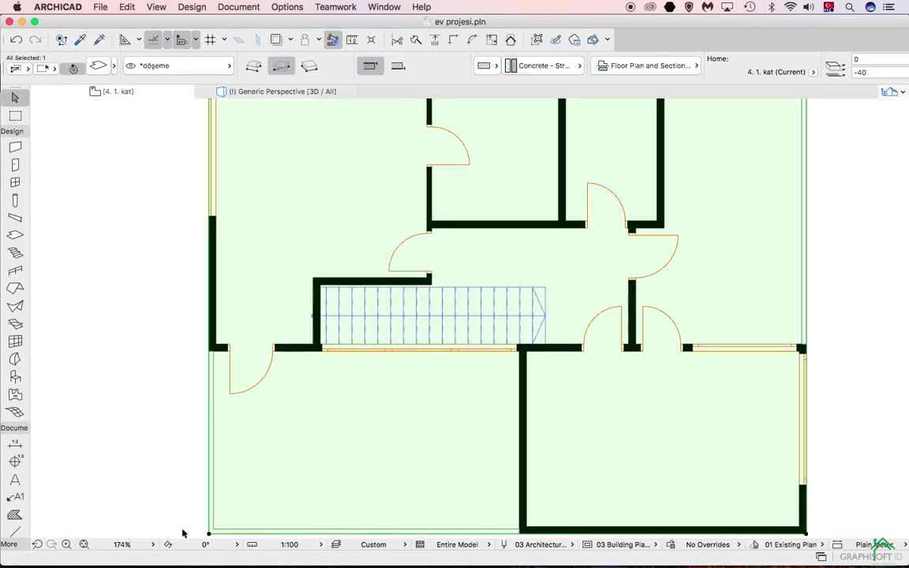
pyautogui.click(208, 534)
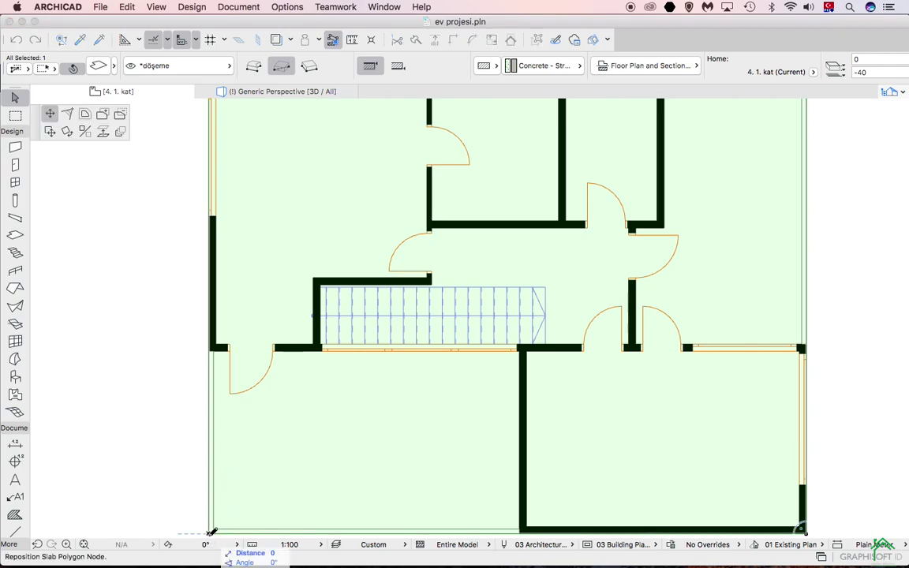
pyautogui.click(119, 116)
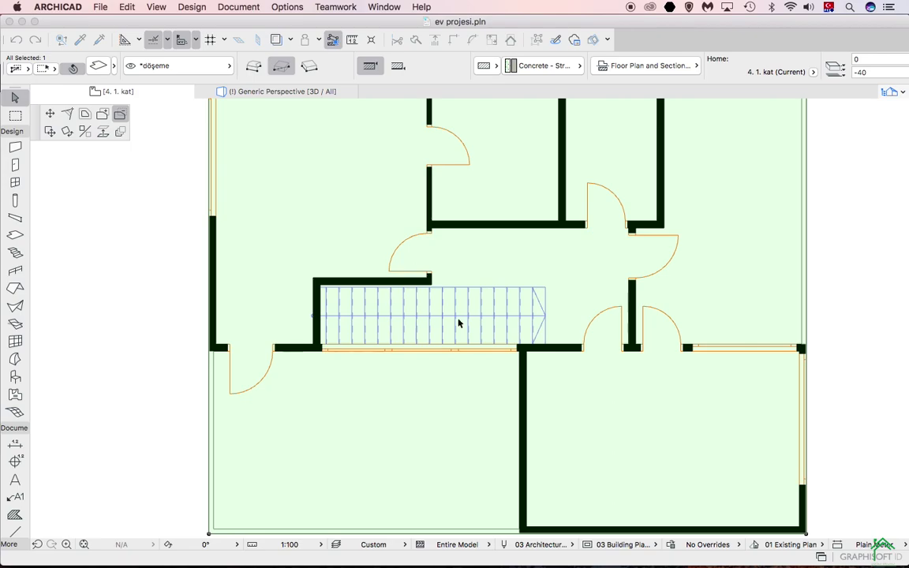
pyautogui.click(544, 288)
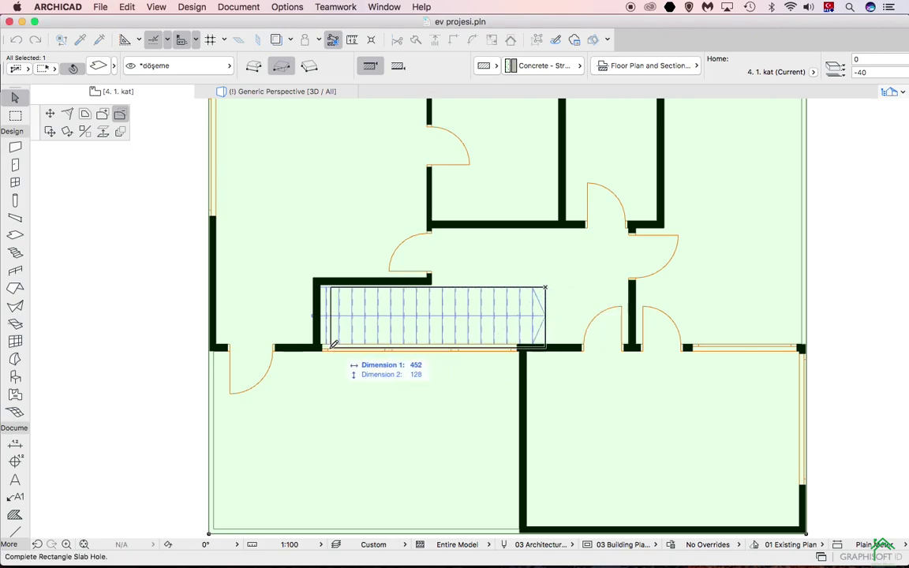
pyautogui.click(322, 347)
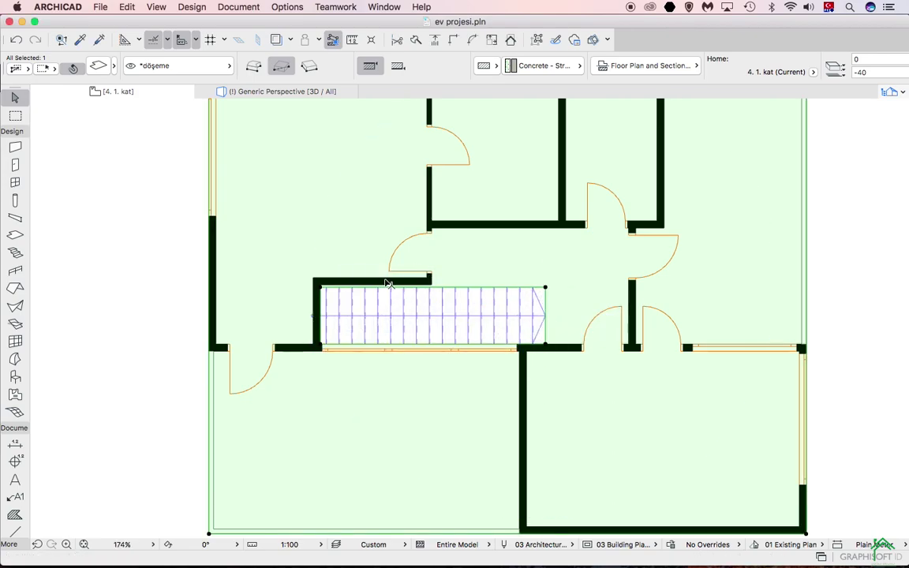
pyautogui.scroll(5, 388, 281)
pyautogui.press('Escape')
# Step: Move the horizontal wall beside the stair by 5 onto the stair's edge, and join it with the two adjoining walls
pyautogui.click(445, 294)
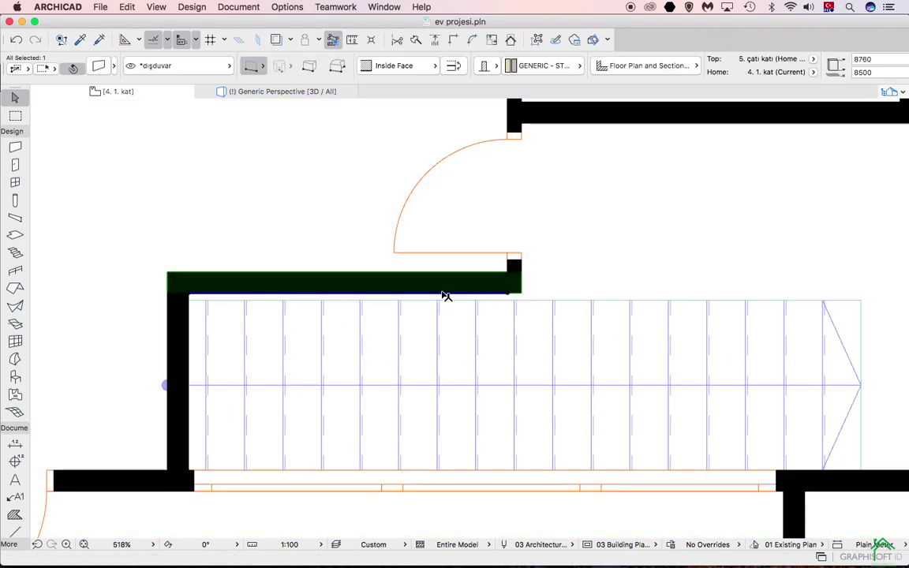
pyautogui.press('super+d')
pyautogui.click(507, 294)
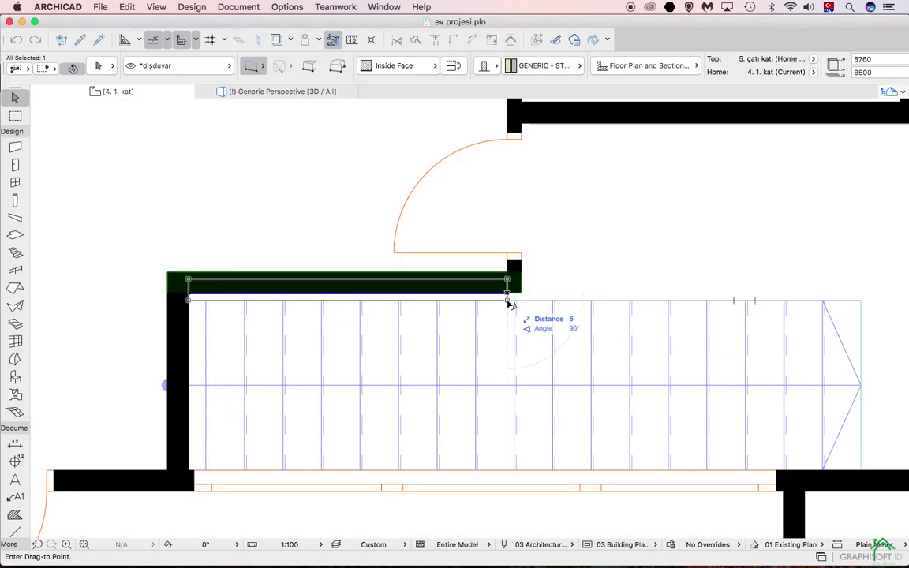
pyautogui.click(509, 301)
pyautogui.keyDown('shift'); pyautogui.click(517, 286); pyautogui.keyUp('shift')
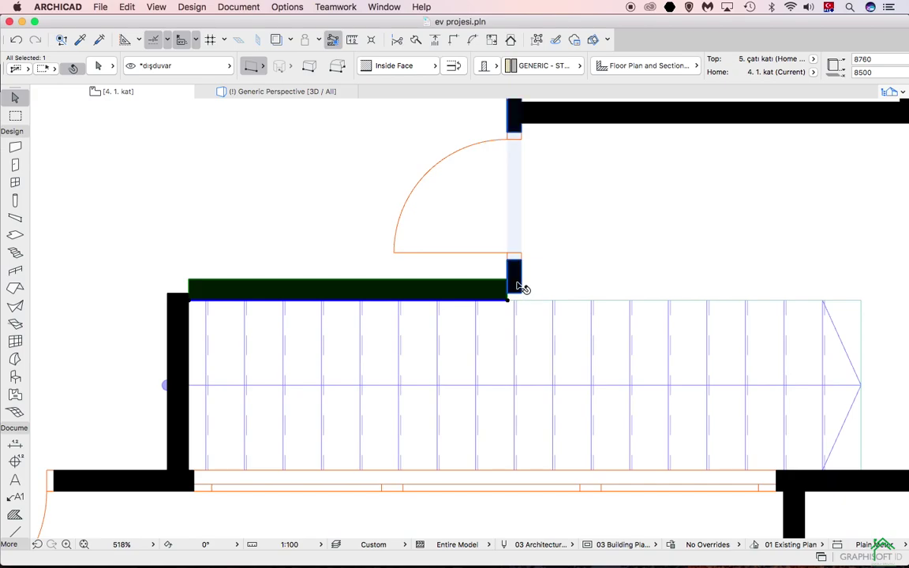
pyautogui.keyDown('shift'); pyautogui.click(180, 300); pyautogui.keyUp('shift')
pyautogui.press('super+alt+equal')
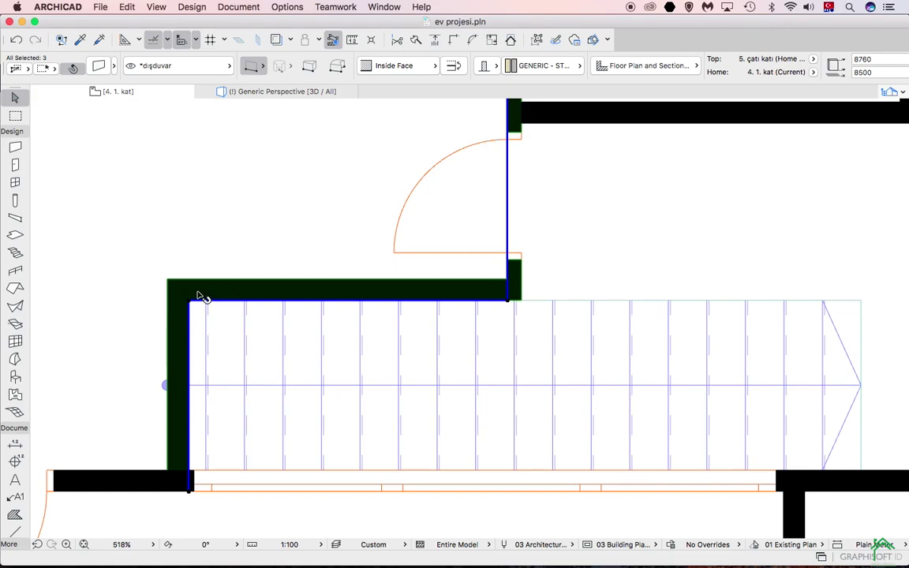
# Step: Move the stair so its starting corner meets the inner face of the short end wall
pyautogui.scroll(-3, 201, 298)
pyautogui.click(197, 318)
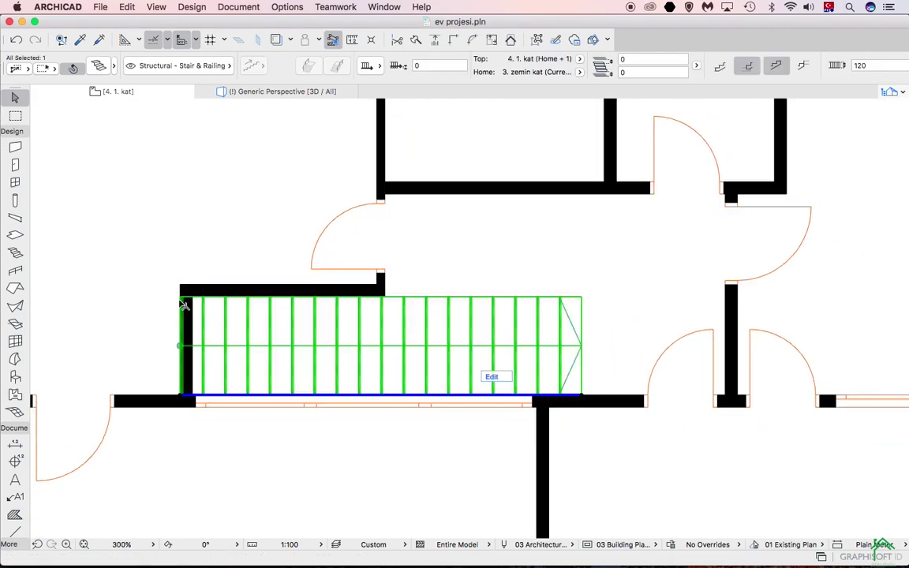
pyautogui.press('super+d')
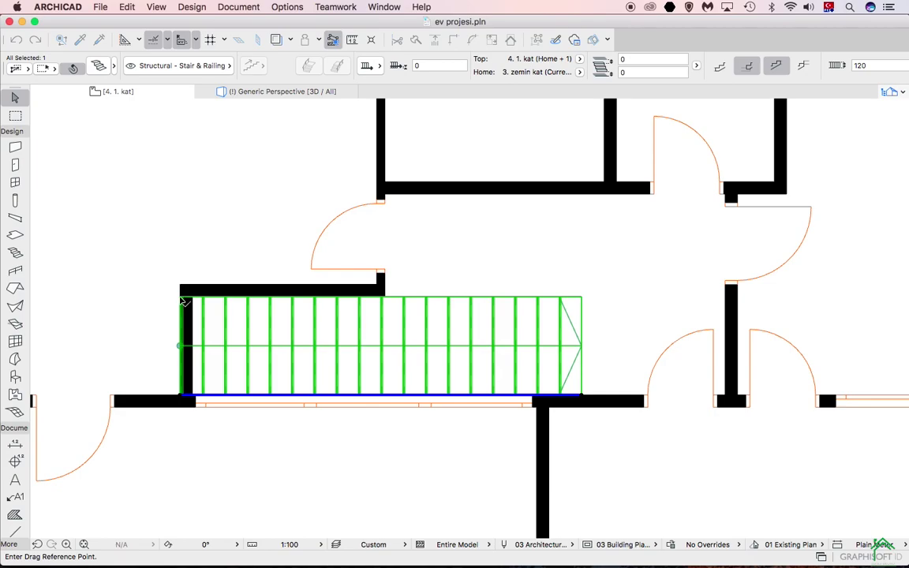
pyautogui.click(184, 299)
pyautogui.click(196, 301)
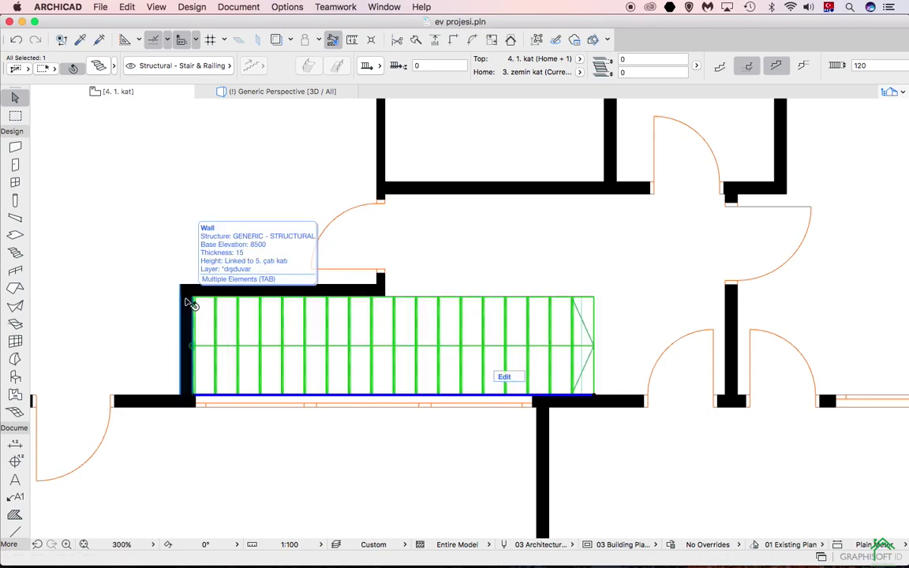
# Step: Measure from the stair's end corner at the upper landing
pyautogui.press('m')
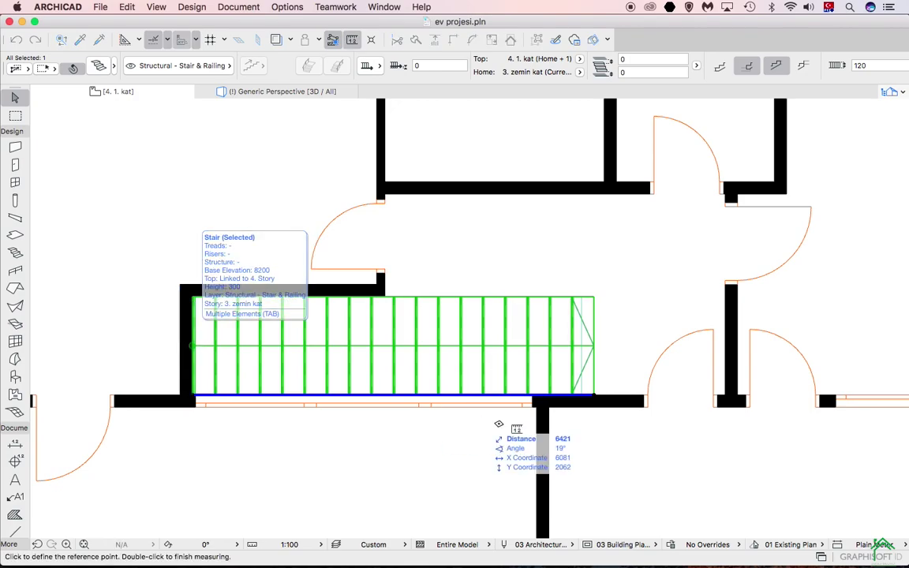
pyautogui.click(594, 392)
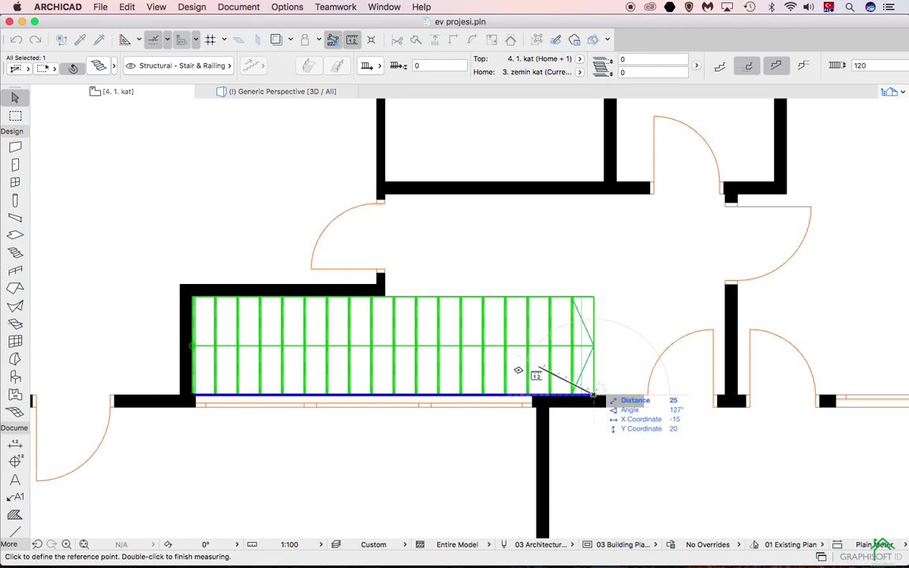
pyautogui.press('Escape')
# Step: Set the stair's number of risers to 17 and apply the stair settings
pyautogui.click(96, 66)
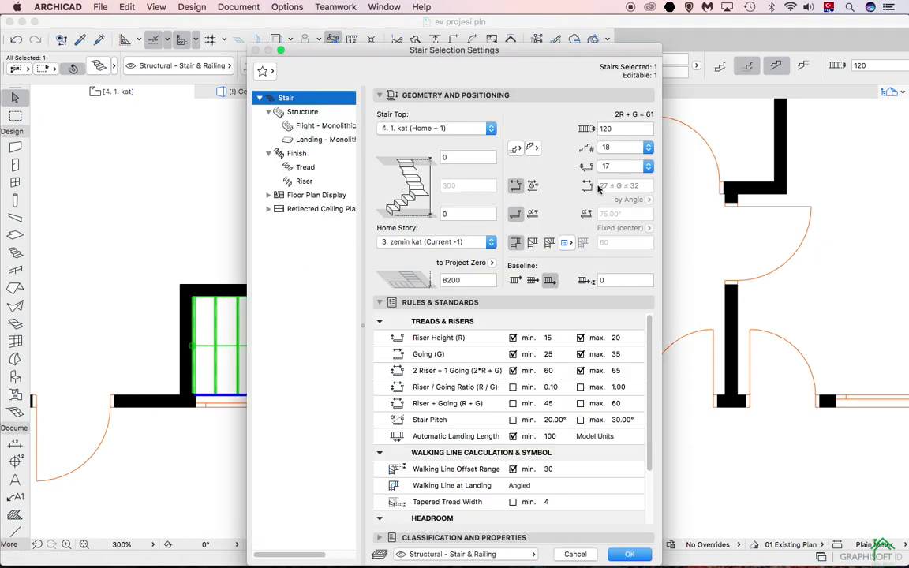
pyautogui.click(623, 146)
pyautogui.click(621, 142)
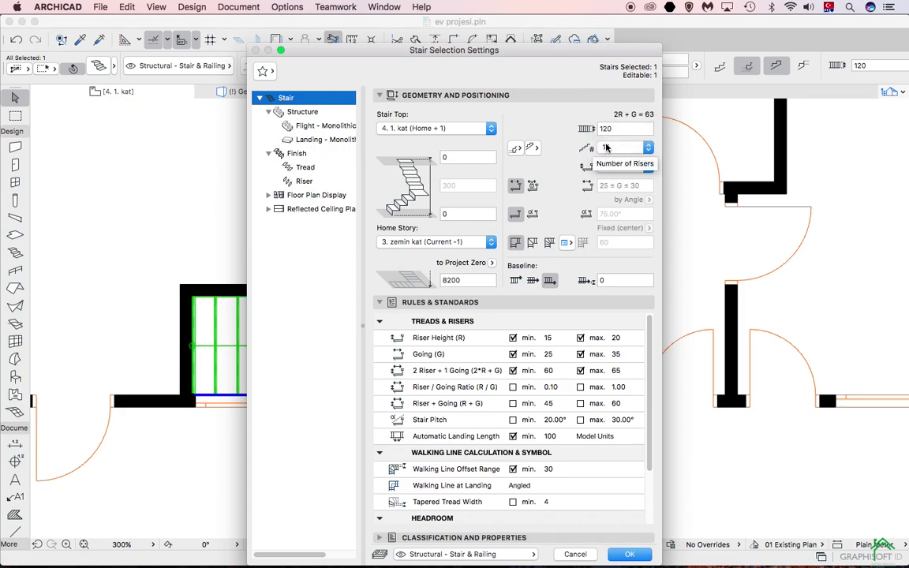
pyautogui.click(630, 554)
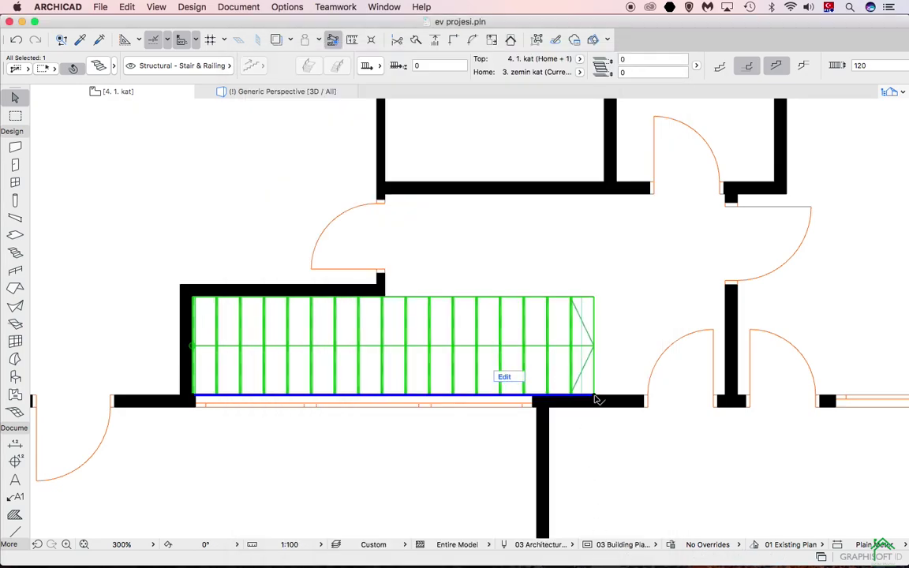
# Step: Shorten the stair by moving its end node 29 back along the baseline
pyautogui.click(595, 397)
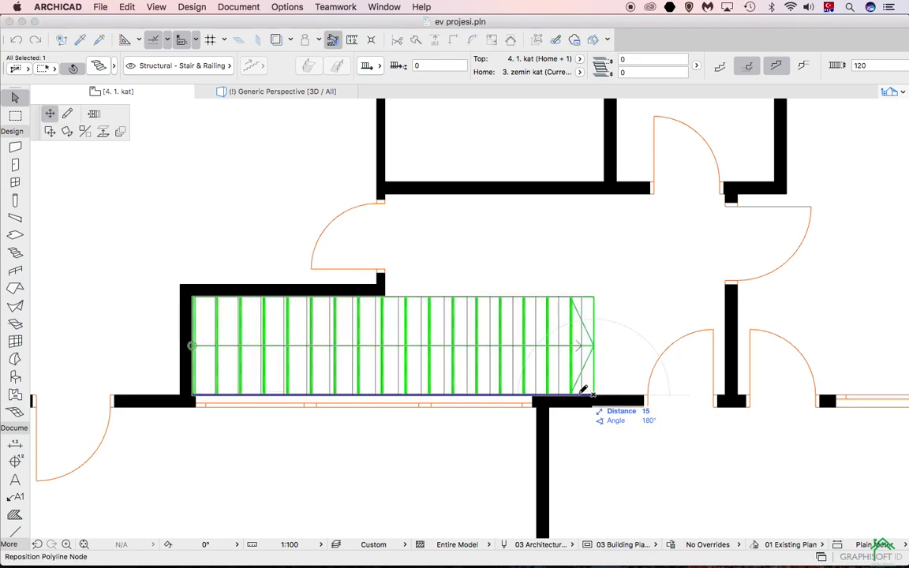
pyautogui.write('29')
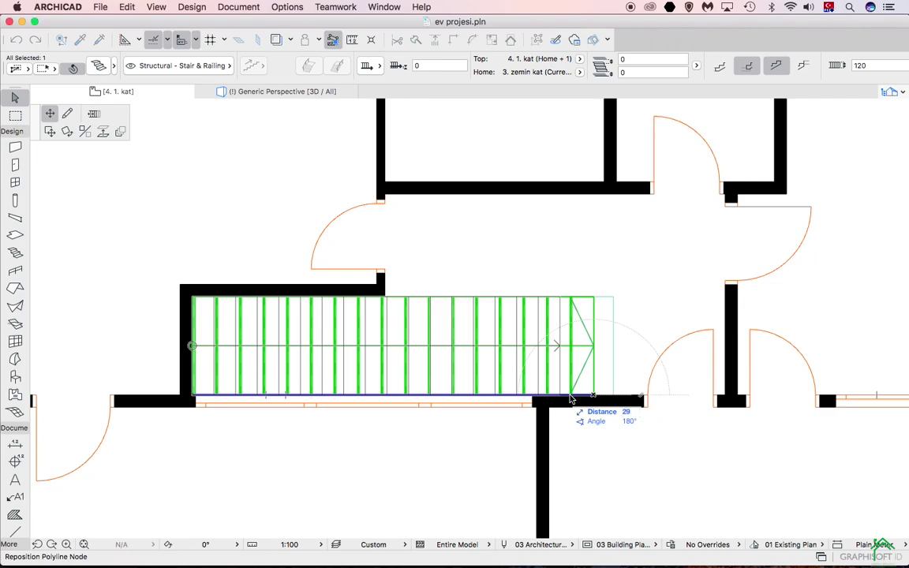
pyautogui.press('Return')
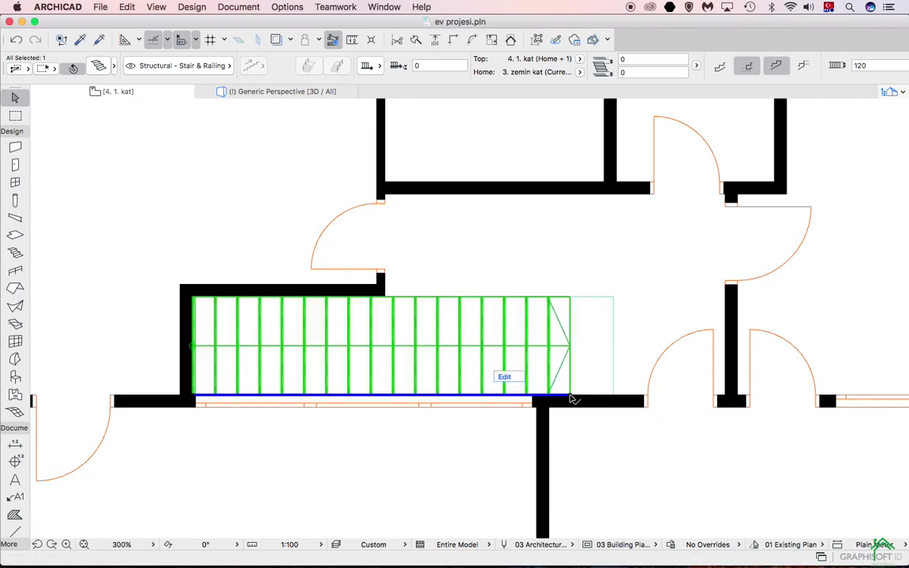
# Step: Offset the slab hole's end edge inward by 53 so it aligns with the stair's end
pyautogui.click(623, 351)
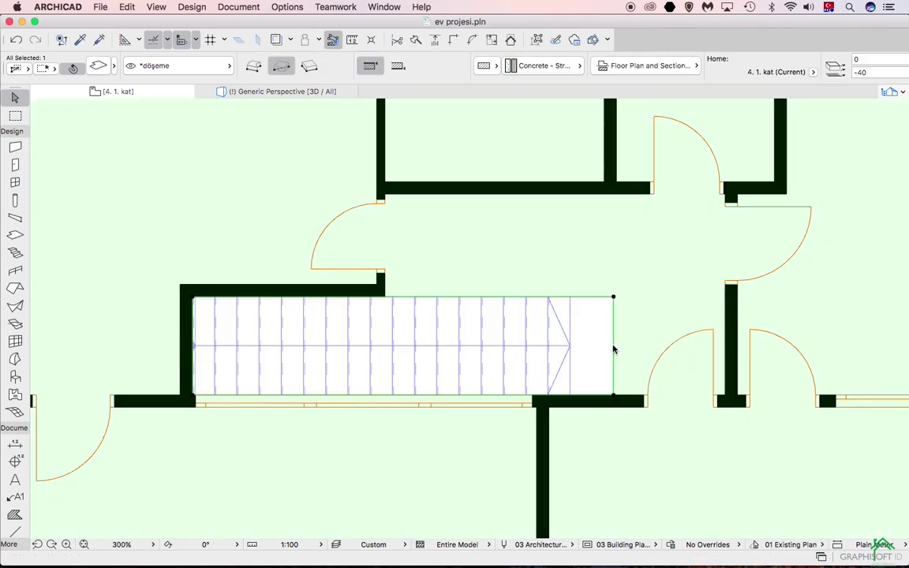
pyautogui.click(615, 342)
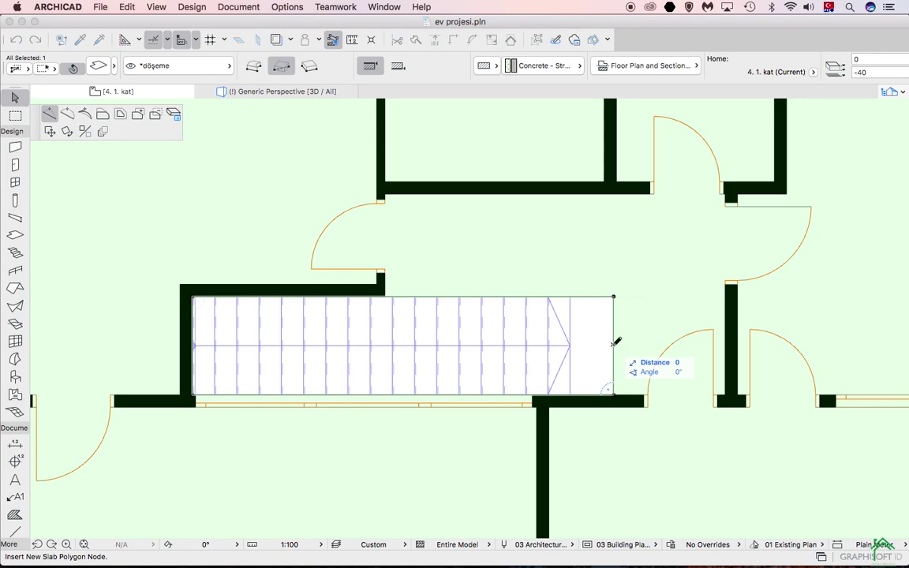
pyautogui.click(102, 114)
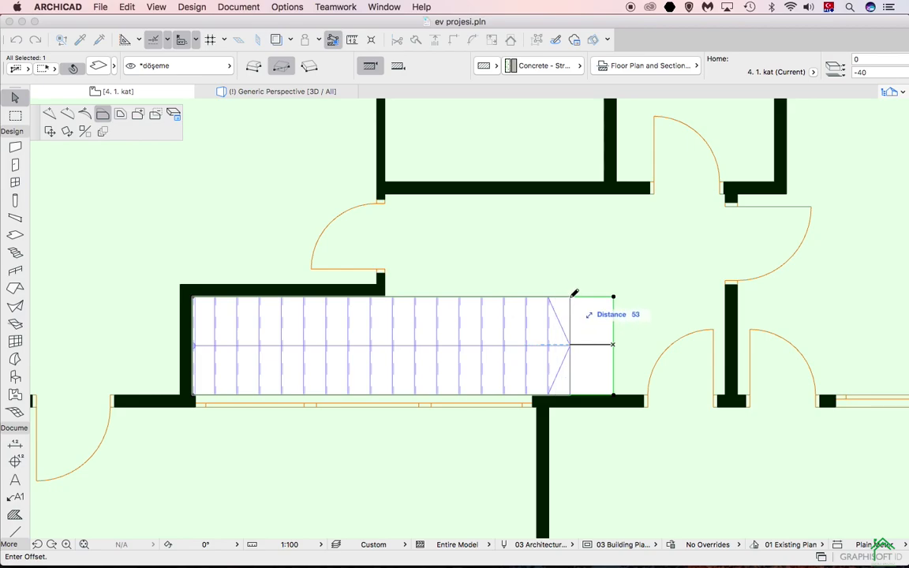
pyautogui.click(573, 294)
pyautogui.press('Escape')
# Step: Inspect the adjusted stair in the 3D perspective, and open the 3. zemin kat floor plan
pyautogui.click(284, 93)
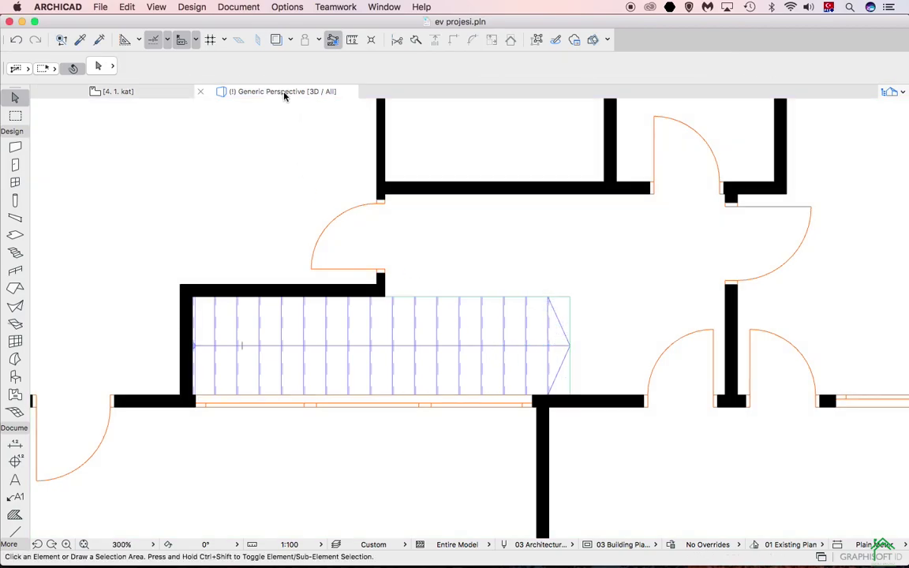
pyautogui.keyDown('shift'); pyautogui.moveTo(386, 205); pyautogui.dragTo(326, 376, button='middle'); pyautogui.keyUp('shift')
pyautogui.rightClick(108, 94)
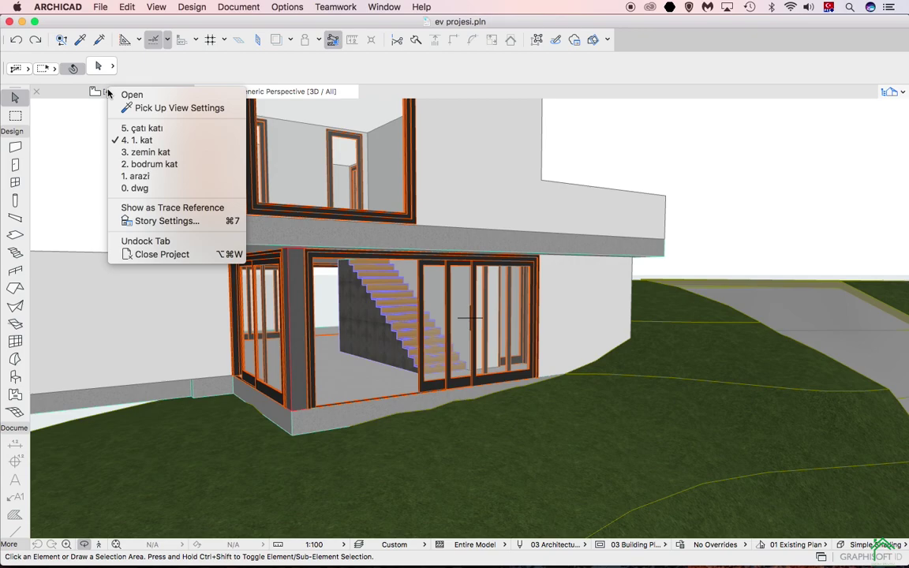
pyautogui.click(150, 152)
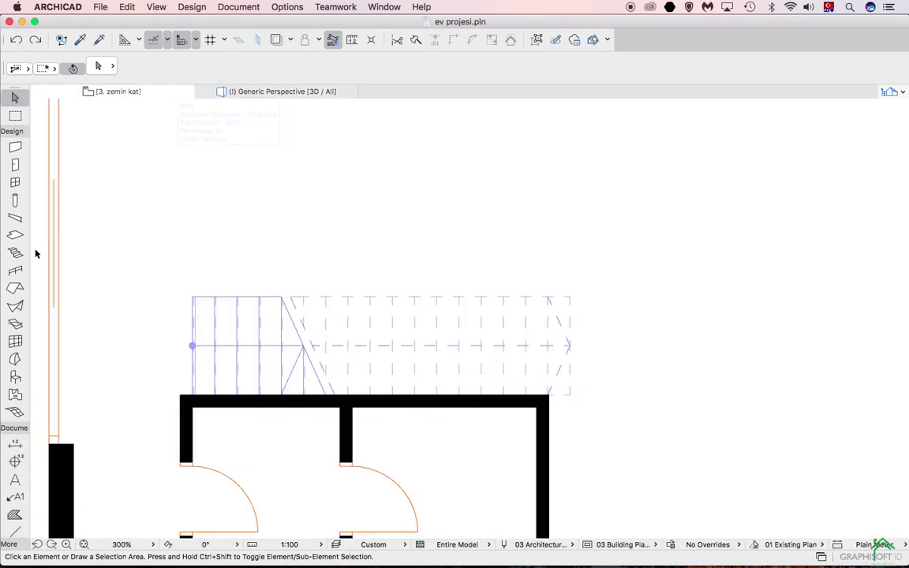
# Step: Try a Static railing along the stair's open long edge, and undo it after checking it in 3D
pyautogui.click(15, 270)
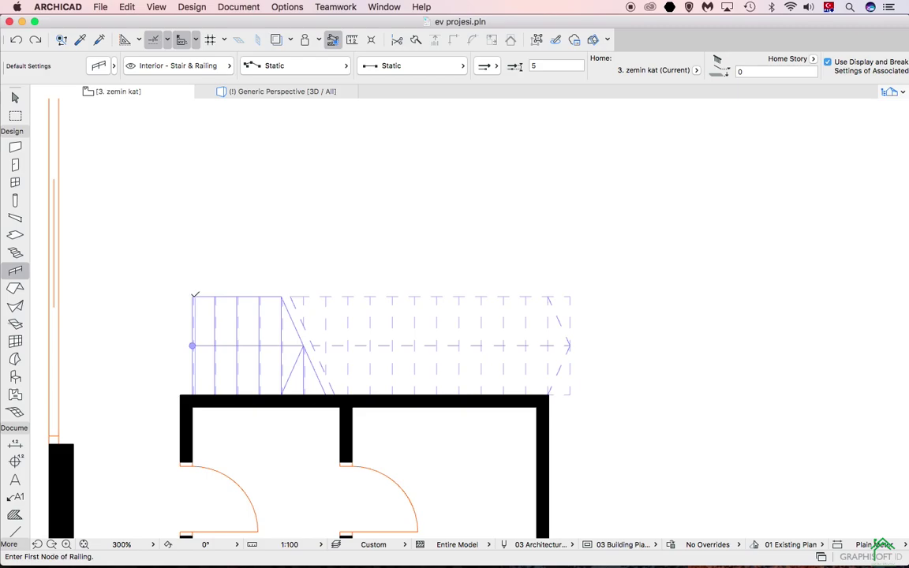
pyautogui.click(193, 296)
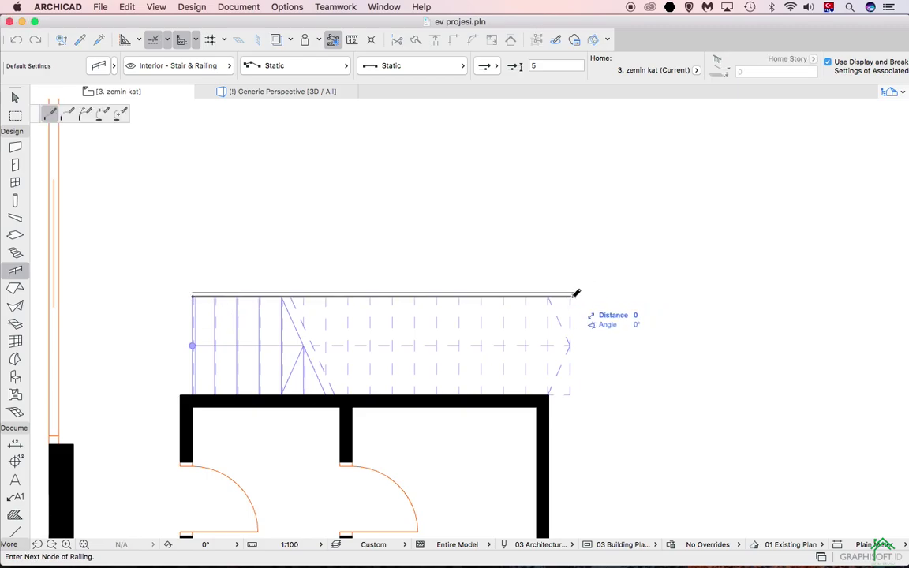
pyautogui.doubleClick(575, 294)
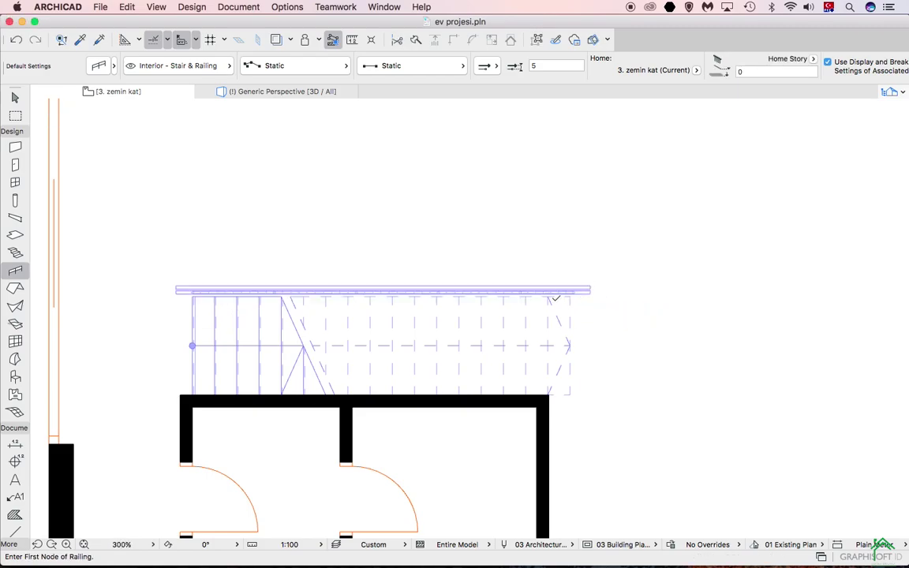
pyautogui.click(283, 91)
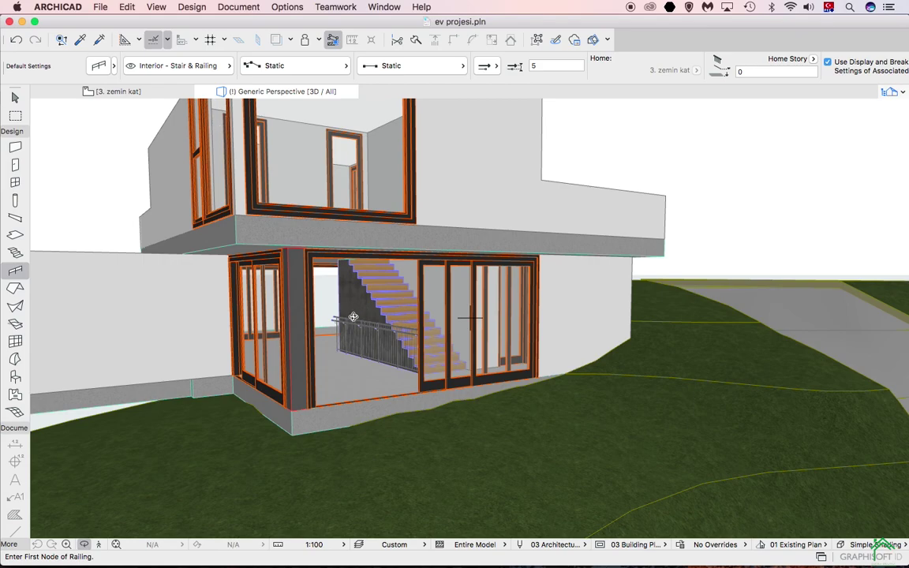
pyautogui.click(118, 91)
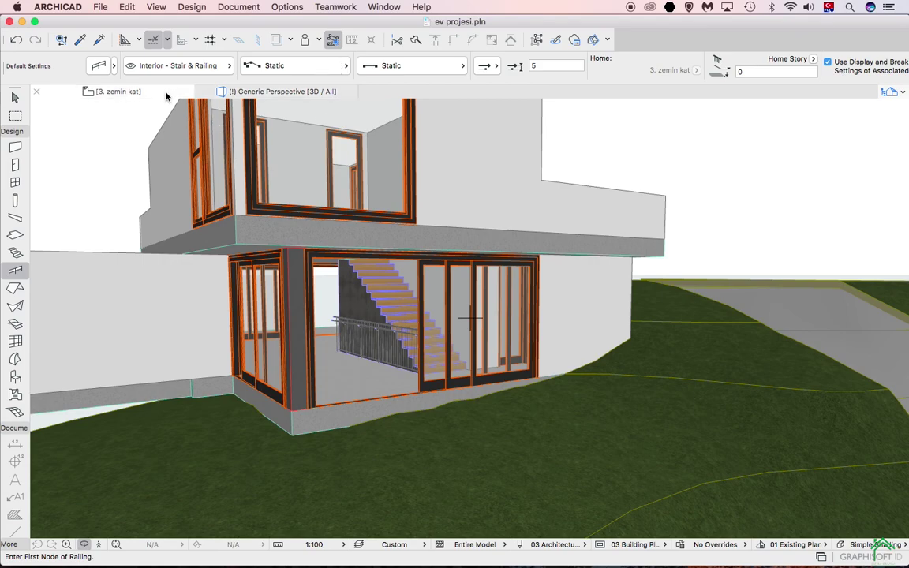
pyautogui.press('super+z')
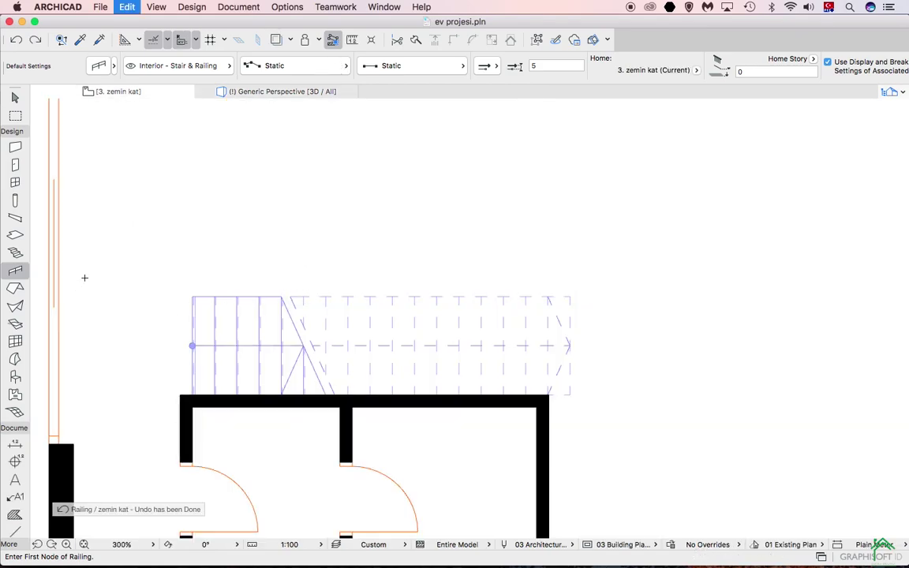
# Step: Draw a railing with both associativity options set to Associative along the full open long edge of the stair, and check it in 3D
pyautogui.click(289, 71)
pyautogui.click(391, 95)
pyautogui.click(408, 71)
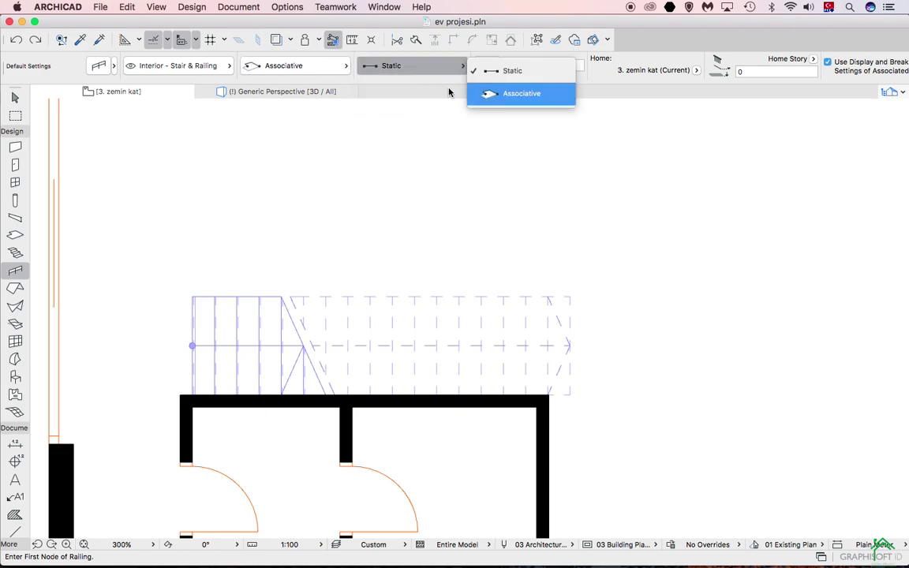
pyautogui.click(482, 93)
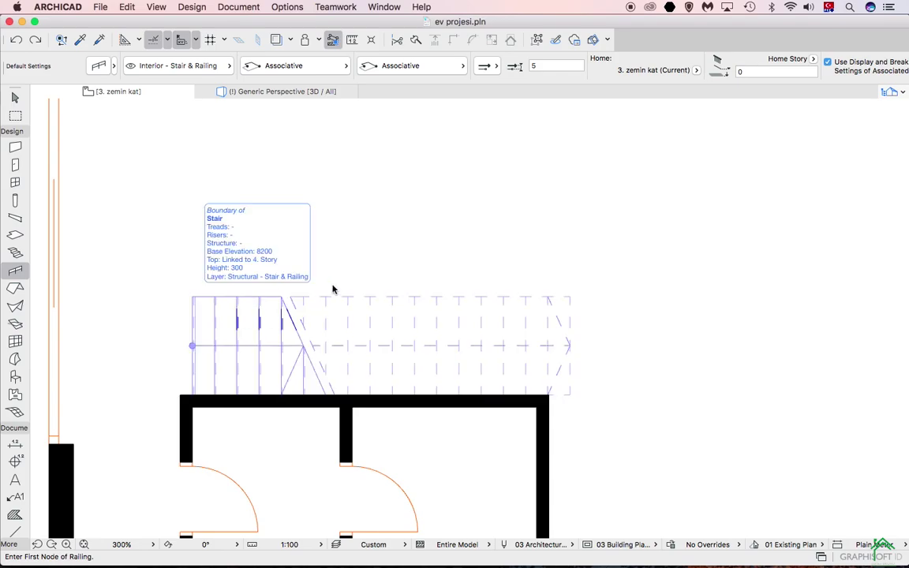
pyautogui.click(191, 296)
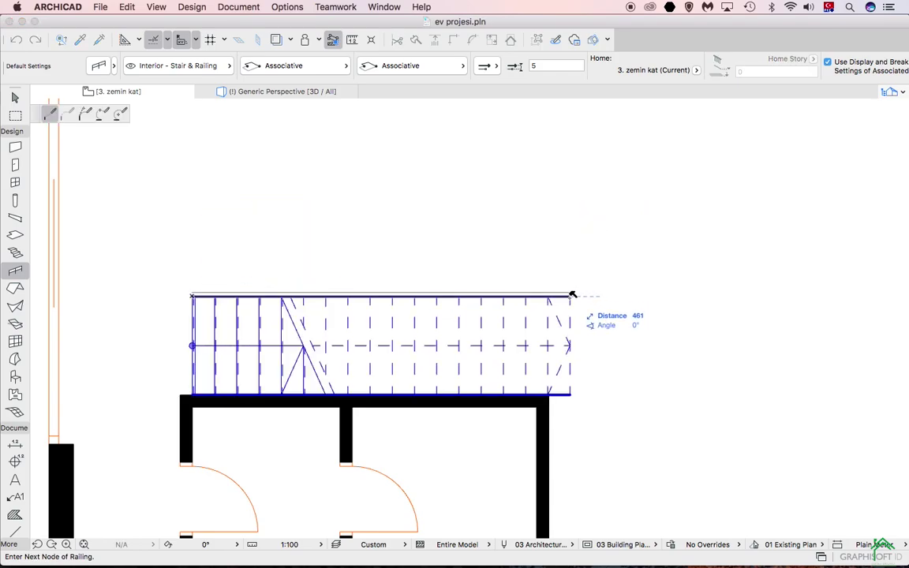
pyautogui.doubleClick(572, 295)
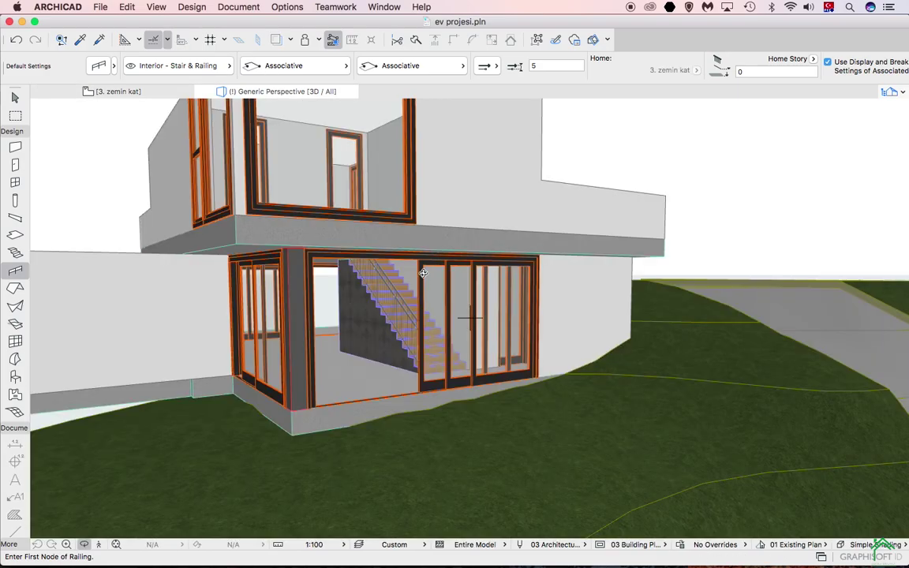
pyautogui.scroll(10, 386, 292)
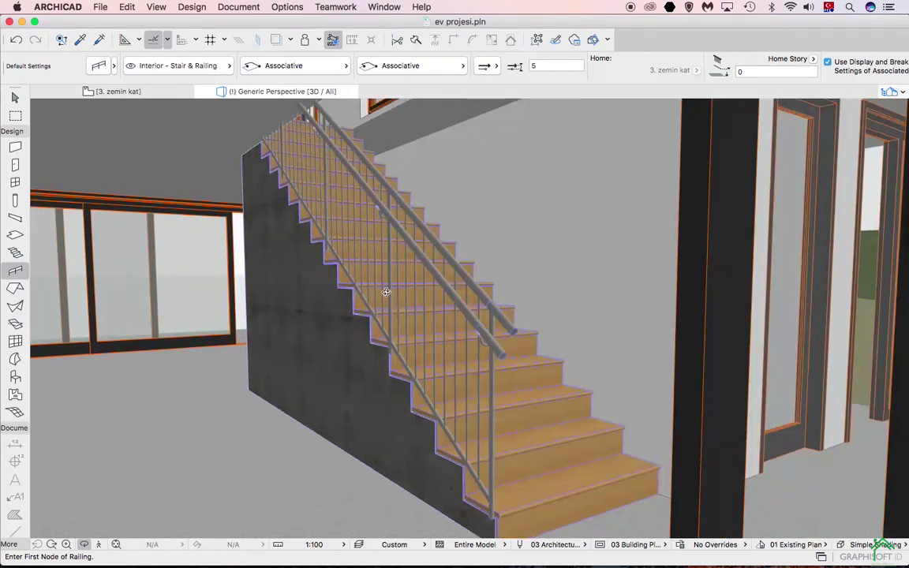
pyautogui.moveTo(386, 292)
pyautogui.keyDown('shift'); pyautogui.mouseDown(button='middle')
pyautogui.moveTo(339, 272)
pyautogui.moveTo(406, 308)
pyautogui.moveTo(390, 308)
pyautogui.mouseUp(button='middle'); pyautogui.keyUp('shift')
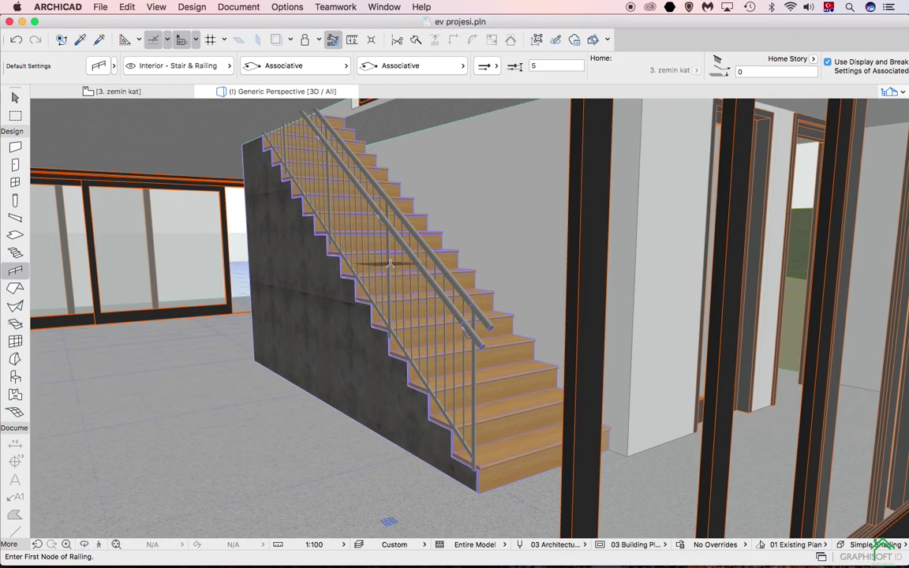
# Step: Remove the balusters from the stair railing's segment pattern in its selection settings
pyautogui.press('Escape')
pyautogui.click(391, 272)
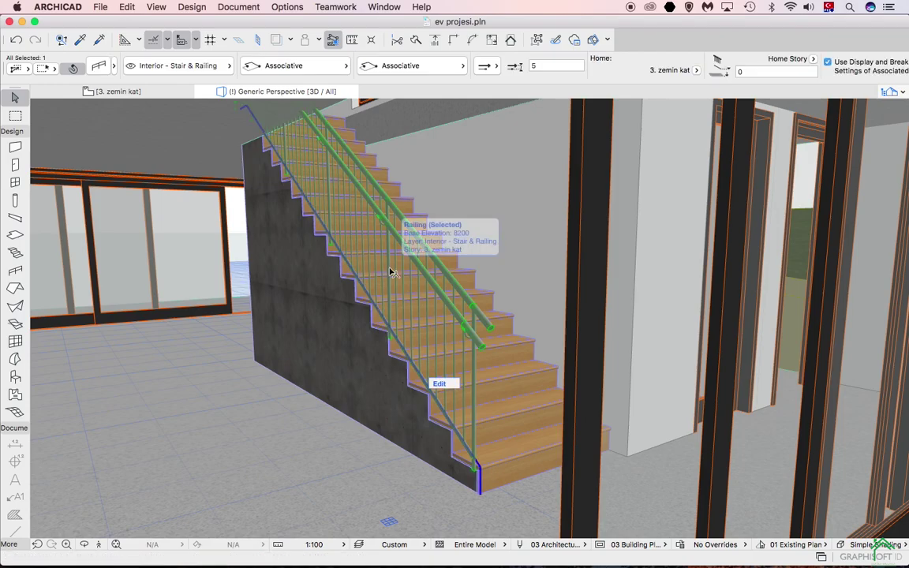
pyautogui.click(99, 67)
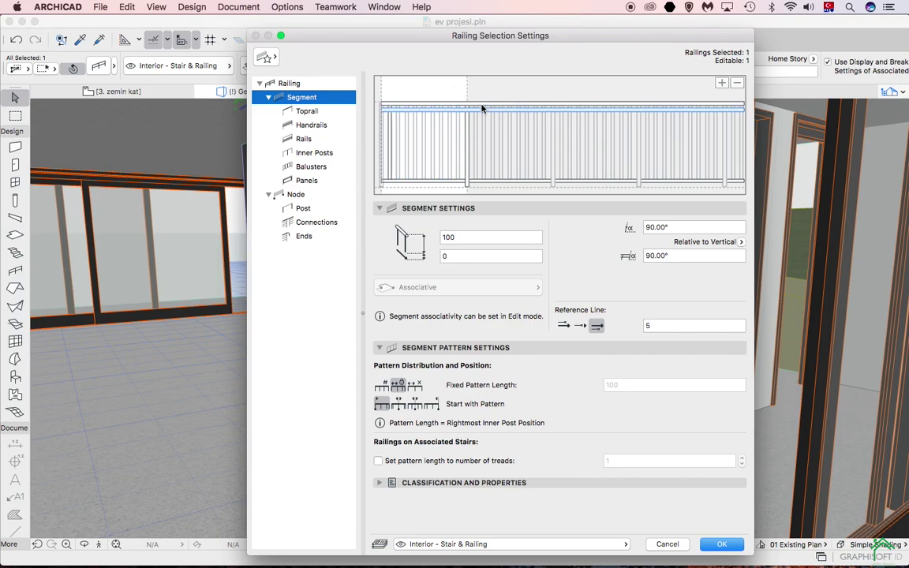
pyautogui.click(407, 140)
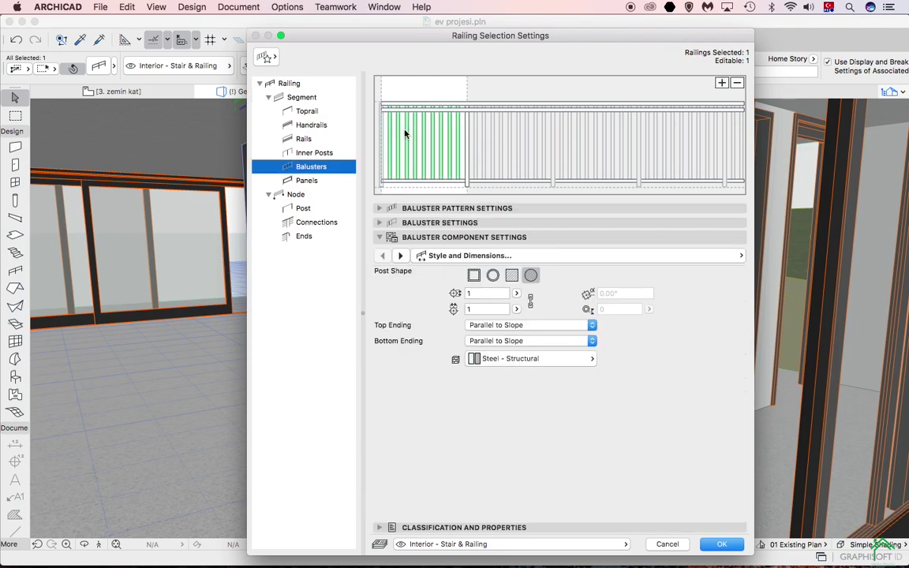
pyautogui.click(737, 84)
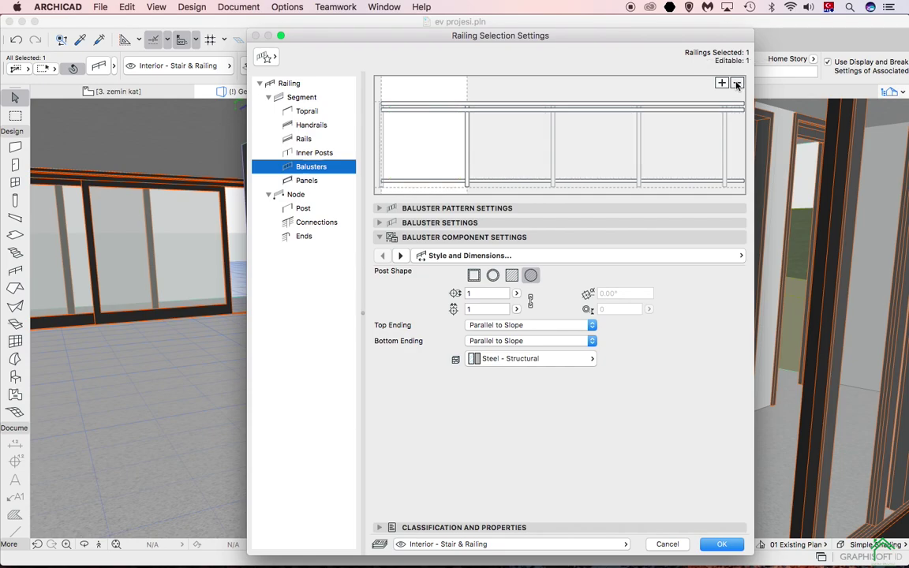
# Step: Remove the handrail and the bottom rail from the railing segment and apply the settings
pyautogui.click(435, 110)
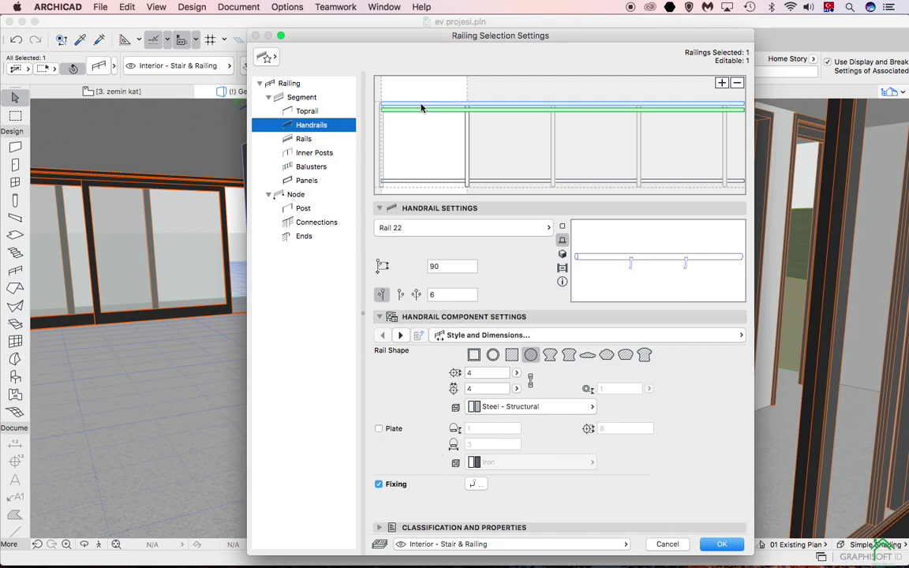
pyautogui.click(737, 83)
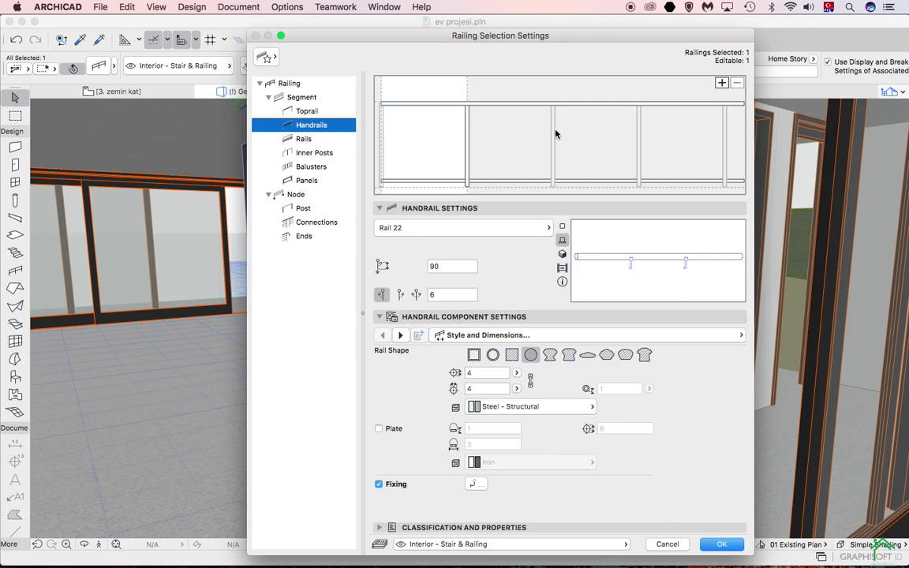
pyautogui.click(442, 185)
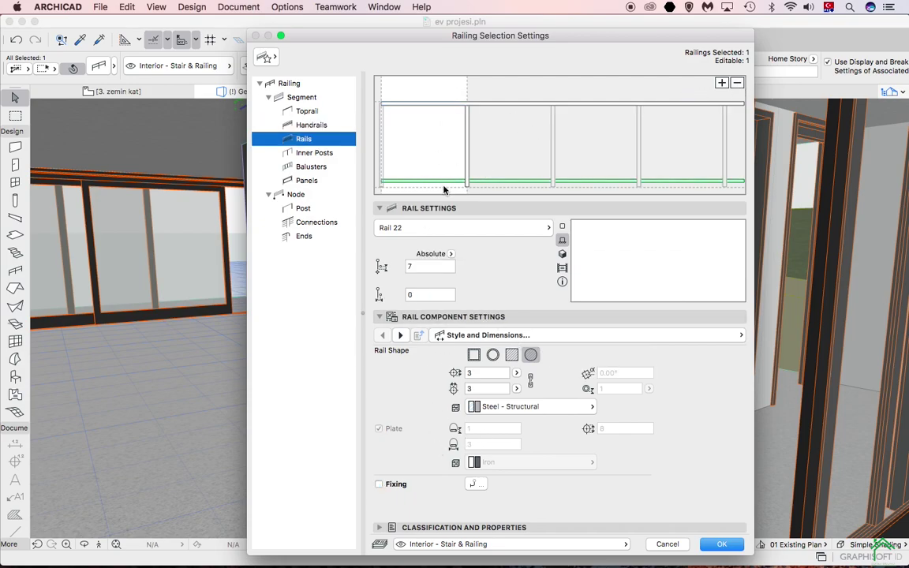
pyautogui.click(736, 83)
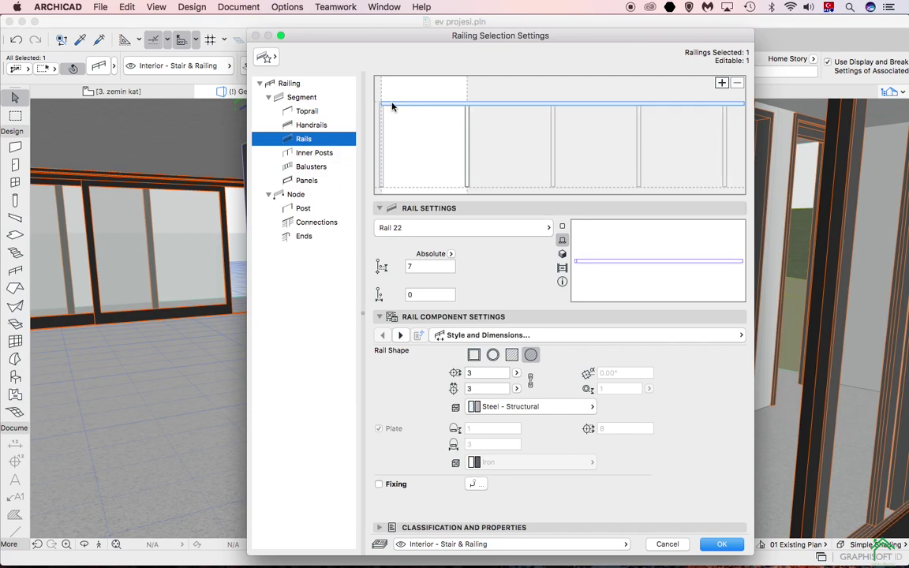
pyautogui.click(721, 544)
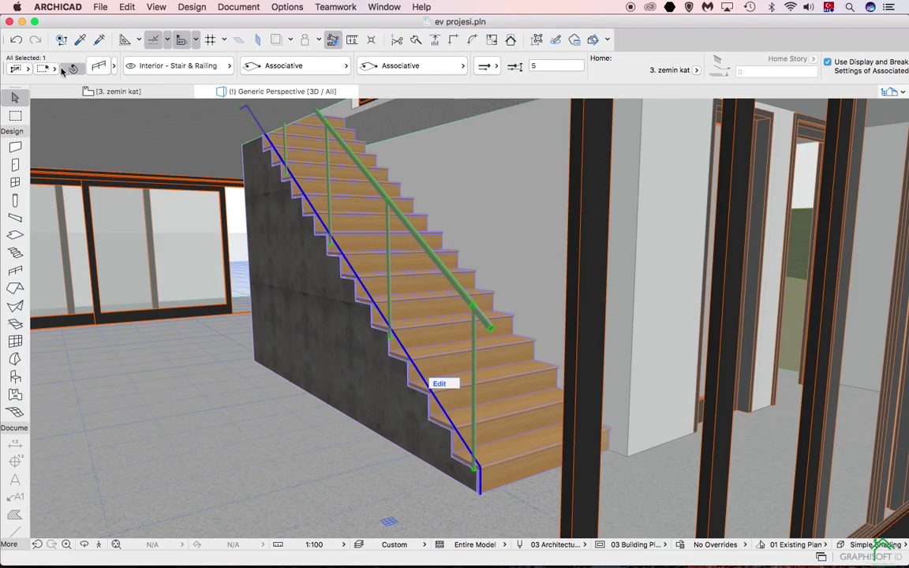
# Step: Give the railing's toprail a solid rectangular shape with a height of 3 and a width of 8
pyautogui.click(98, 66)
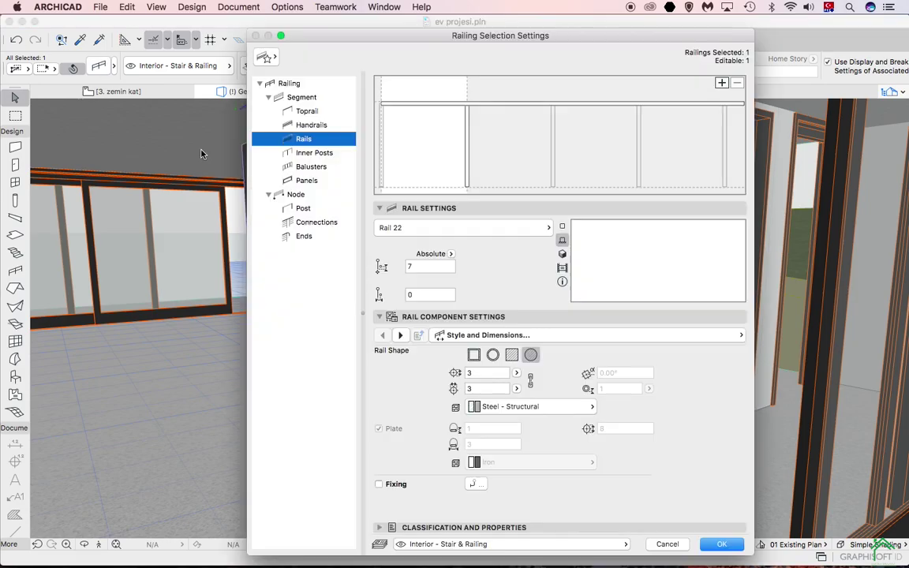
pyautogui.click(423, 106)
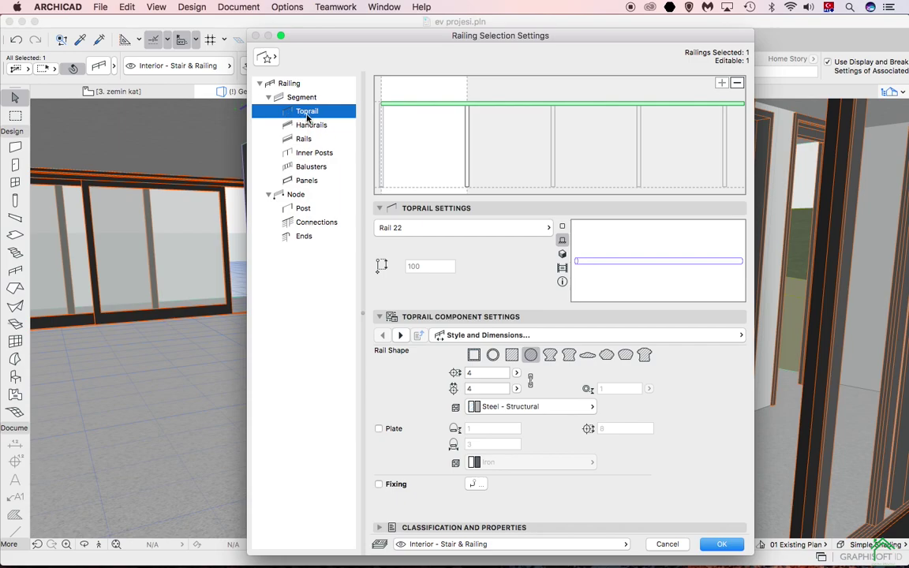
pyautogui.click(534, 228)
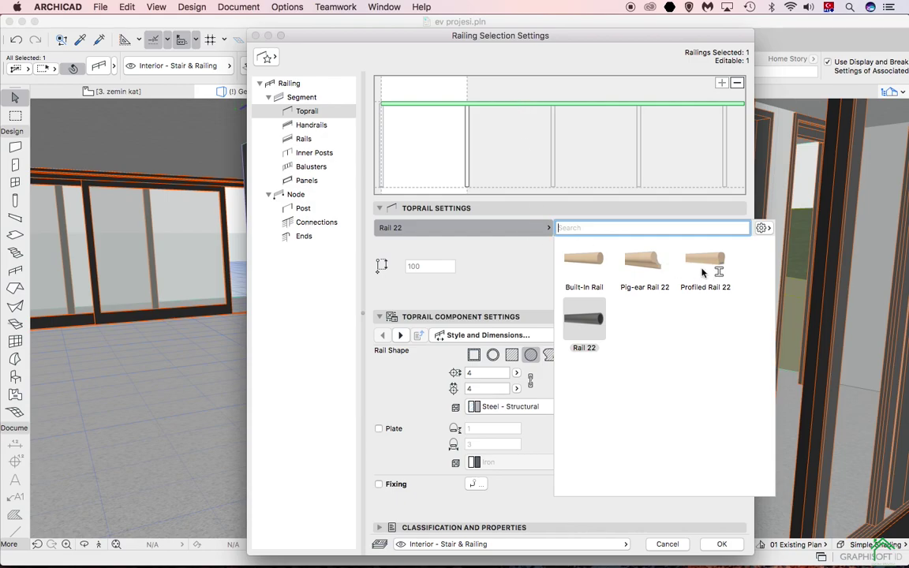
pyautogui.click(509, 233)
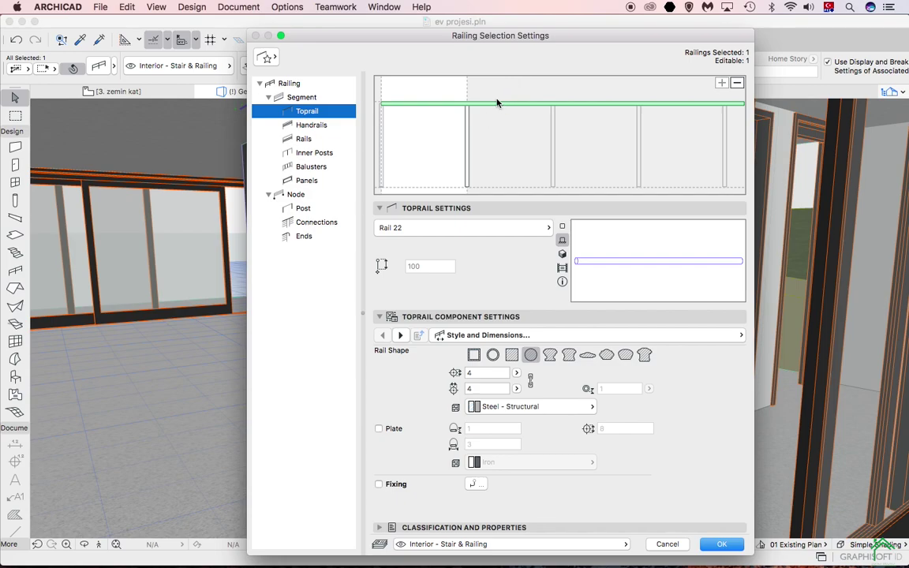
pyautogui.click(510, 356)
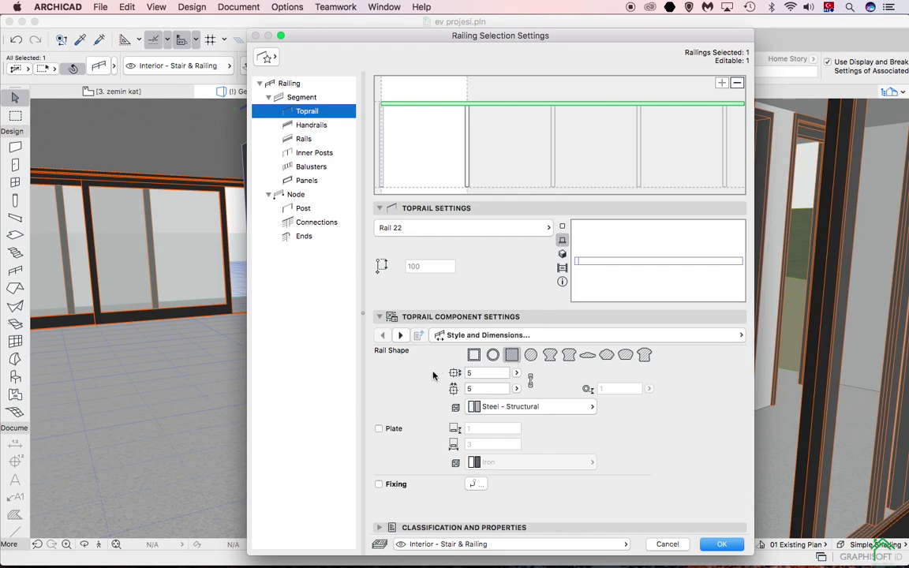
pyautogui.press('Tab')
pyautogui.write('3')
pyautogui.press('Tab')
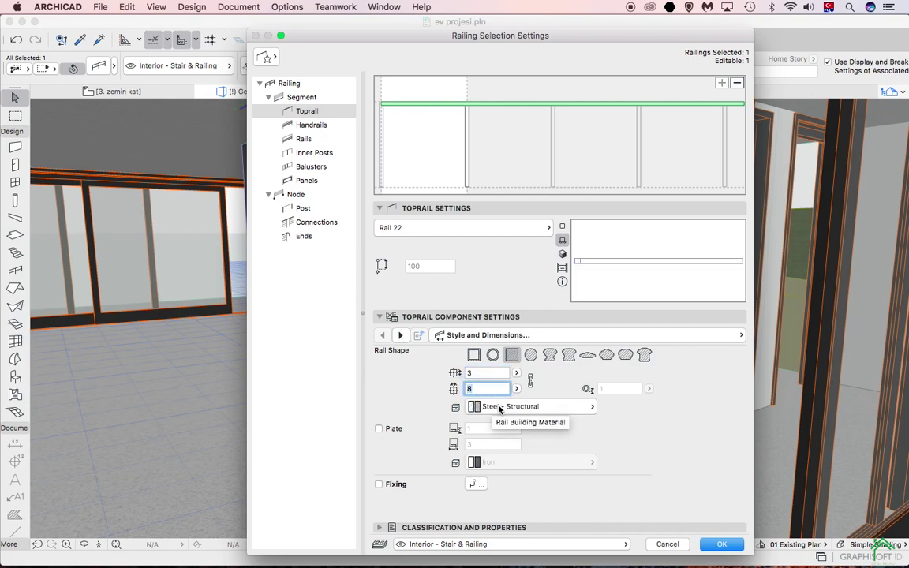
pyautogui.click(494, 407)
pyautogui.click(506, 409)
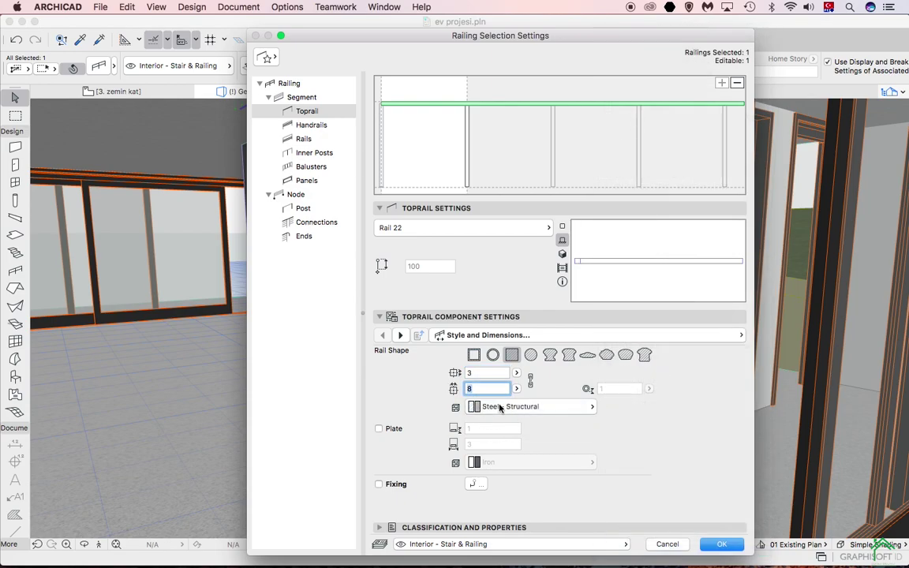
# Step: Try a plate and vertical fixing on the toprail with the 3D preview, and turn both off again
pyautogui.click(380, 429)
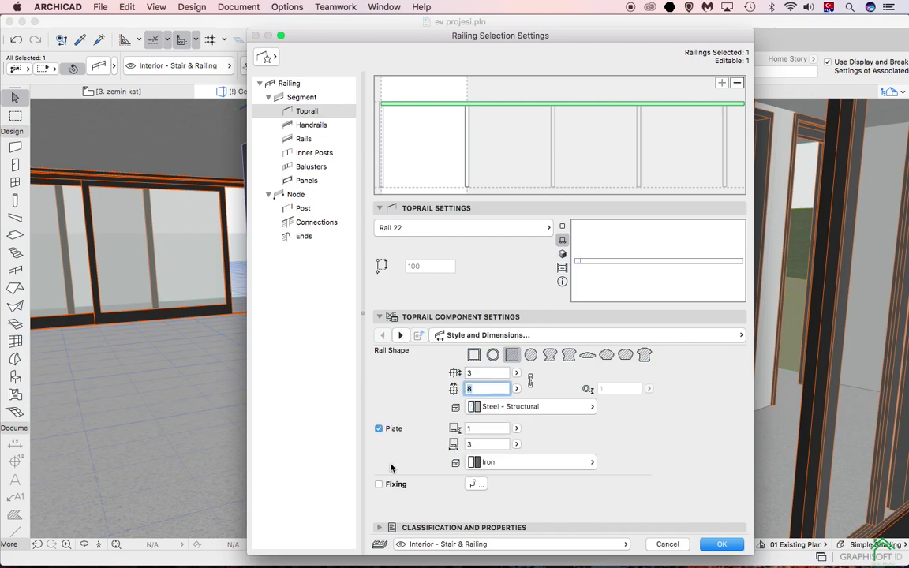
pyautogui.click(379, 484)
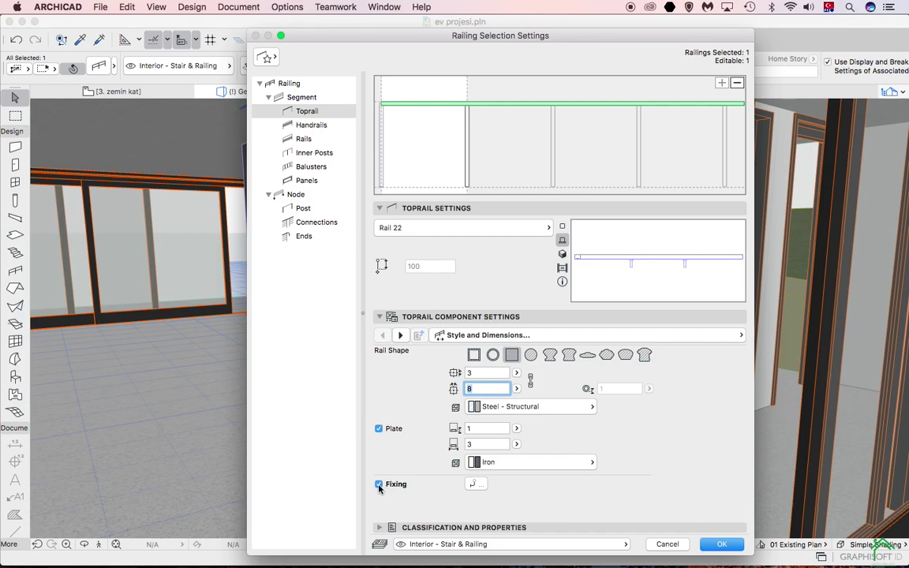
pyautogui.click(562, 253)
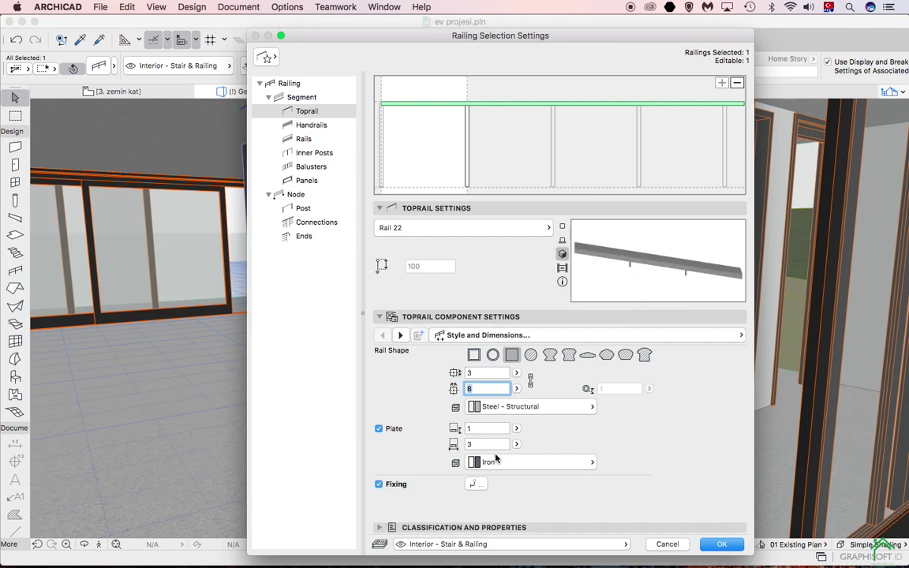
pyautogui.click(480, 484)
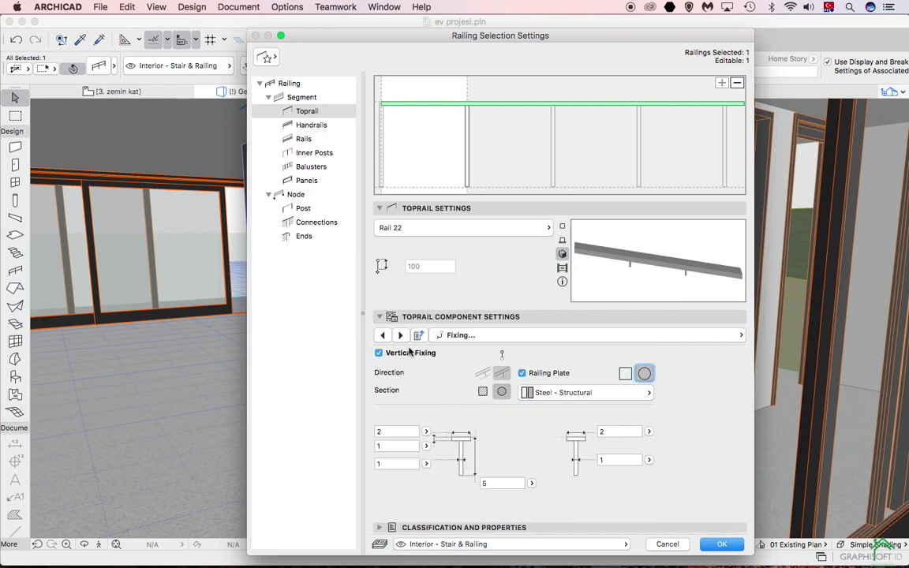
pyautogui.click(382, 334)
pyautogui.click(380, 484)
pyautogui.click(379, 428)
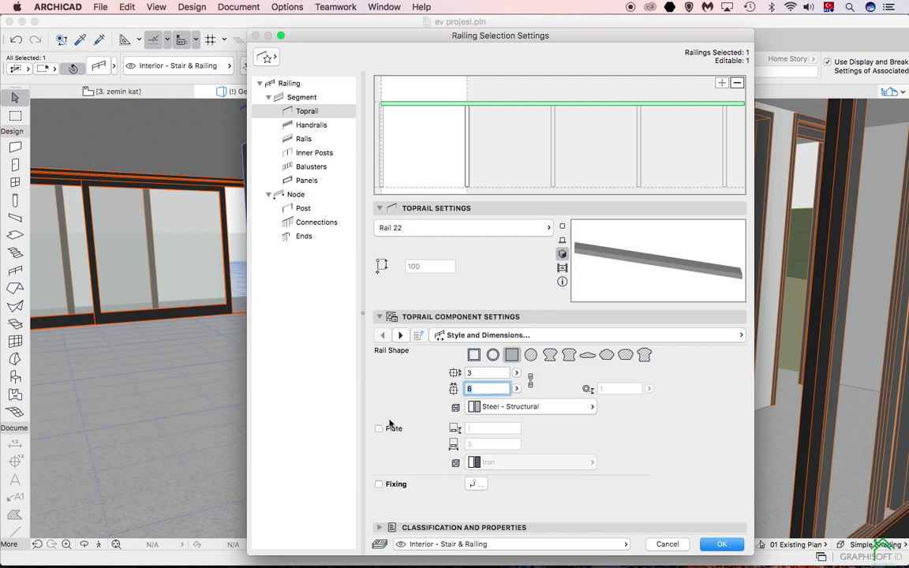
# Step: Review the toprail's fixing, fixing distribution and 2D representation settings, comparing the rail floor plan symbols
pyautogui.click(400, 336)
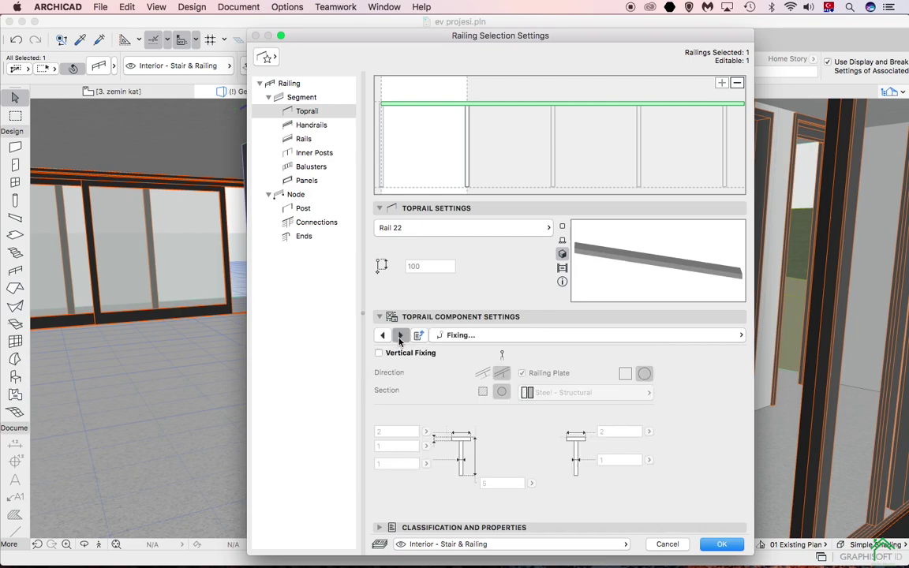
pyautogui.click(400, 335)
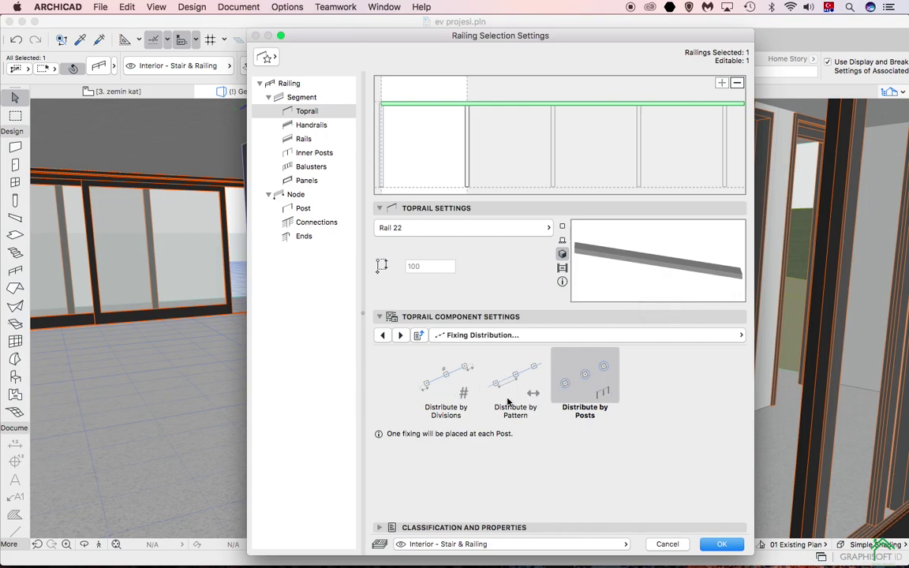
pyautogui.click(400, 335)
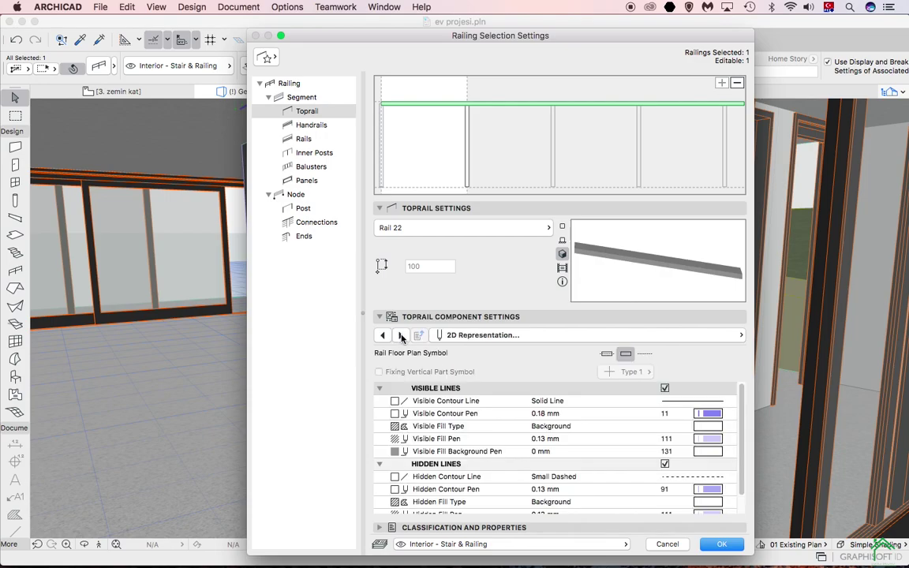
pyautogui.click(627, 355)
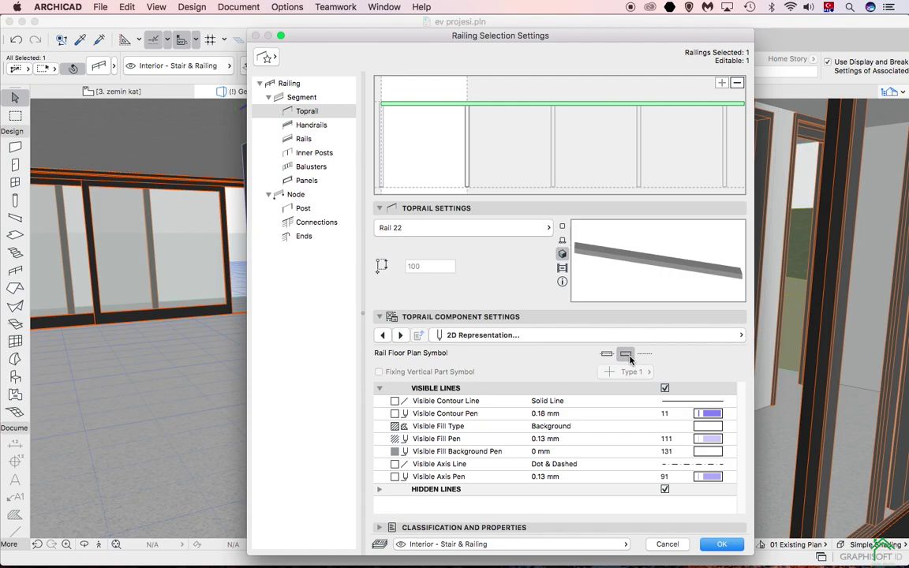
pyautogui.click(645, 354)
pyautogui.click(607, 354)
pyautogui.click(626, 354)
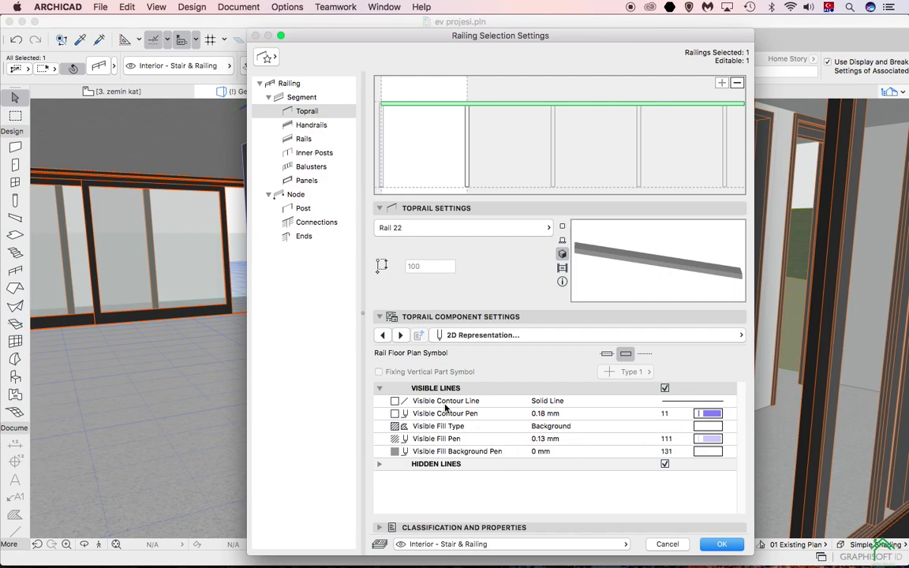
# Step: Override the toprail's surface with Paint - Anthracite in its 3D representation settings
pyautogui.click(401, 335)
pyautogui.click(666, 479)
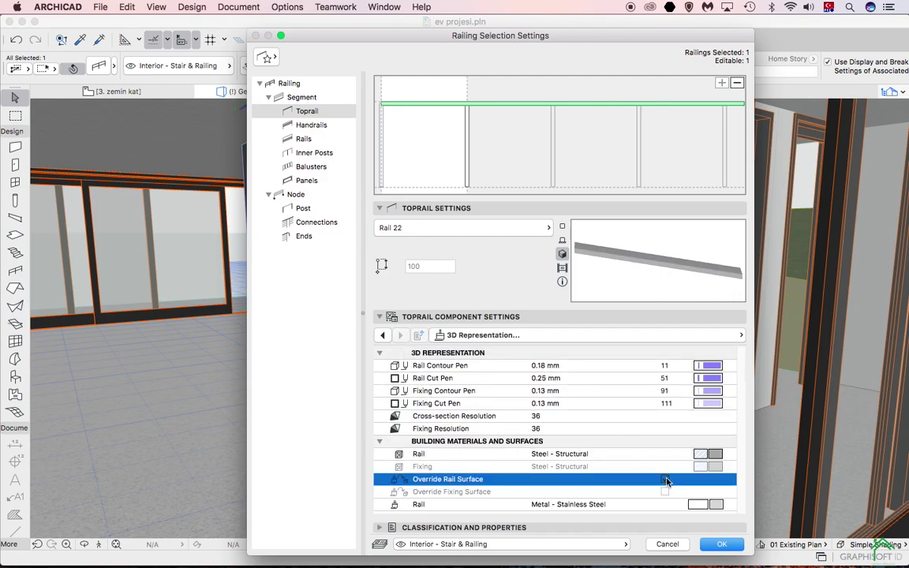
pyautogui.click(716, 504)
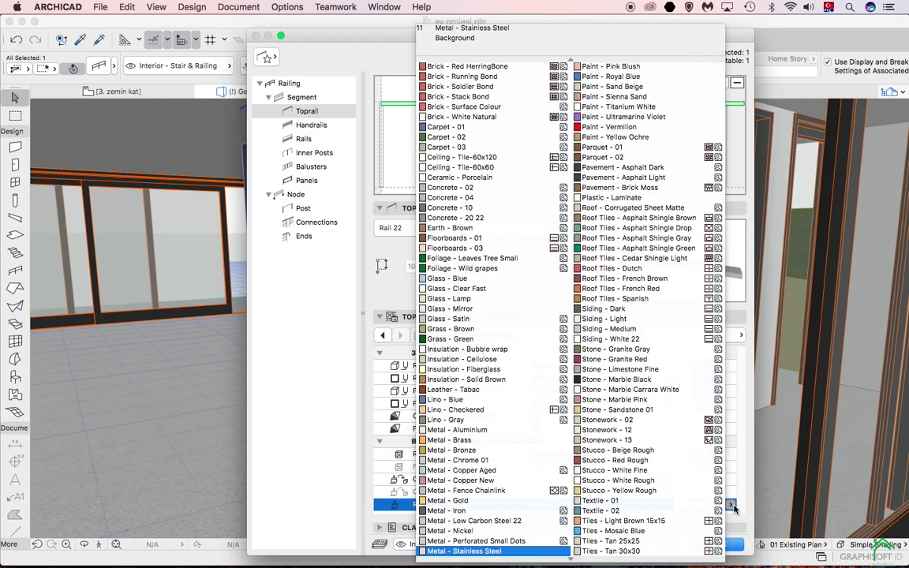
pyautogui.scroll(-3, 544, 516)
pyautogui.click(470, 505)
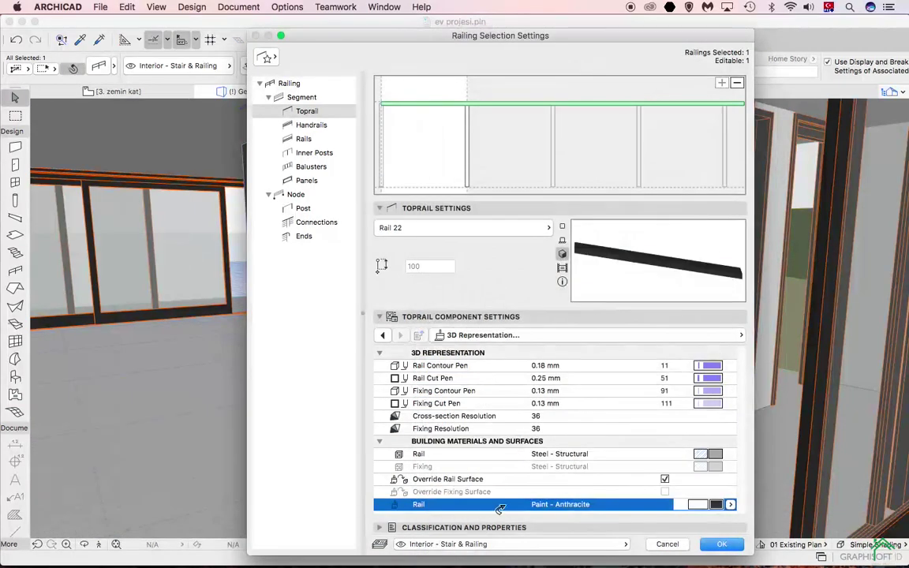
# Step: Apply the toprail settings and change the railing's inner posts to the Built-In Post type
pyautogui.click(709, 541)
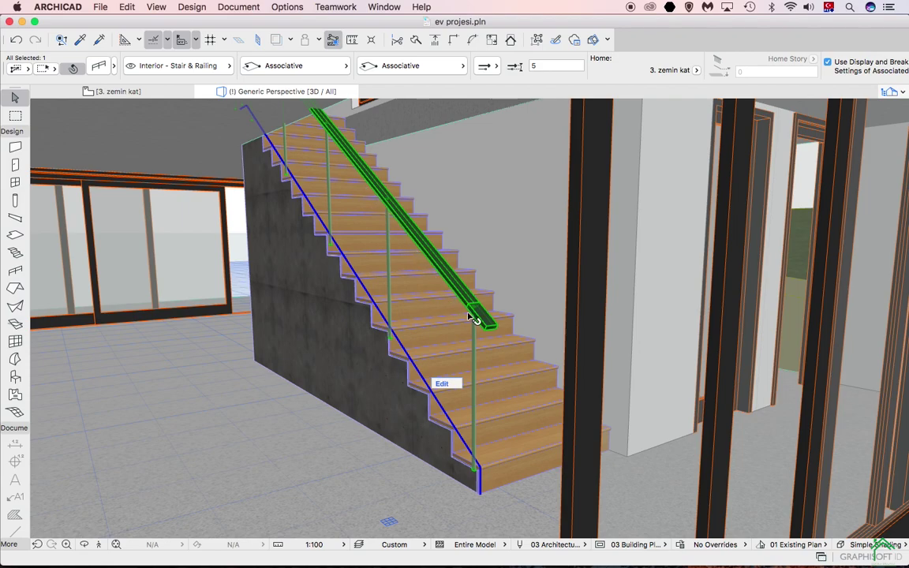
pyautogui.click(97, 64)
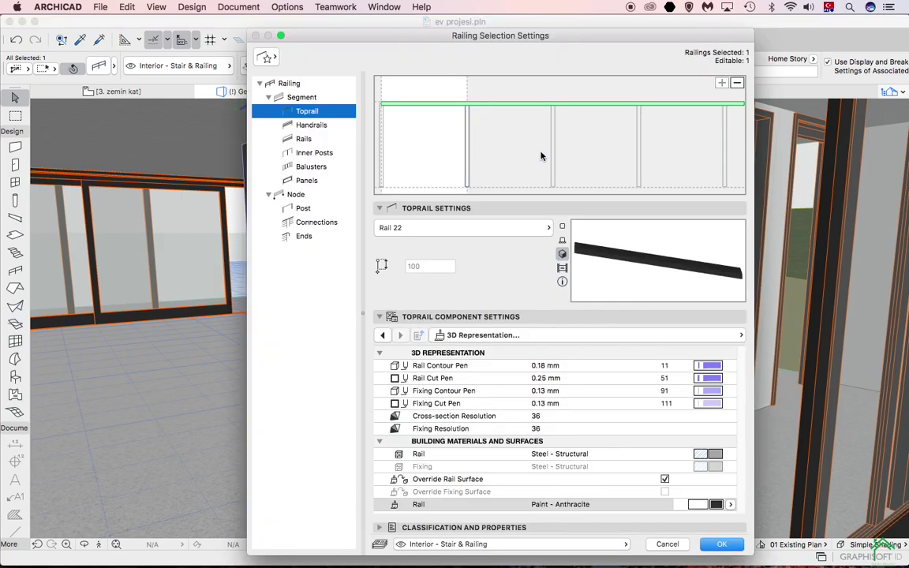
pyautogui.click(467, 166)
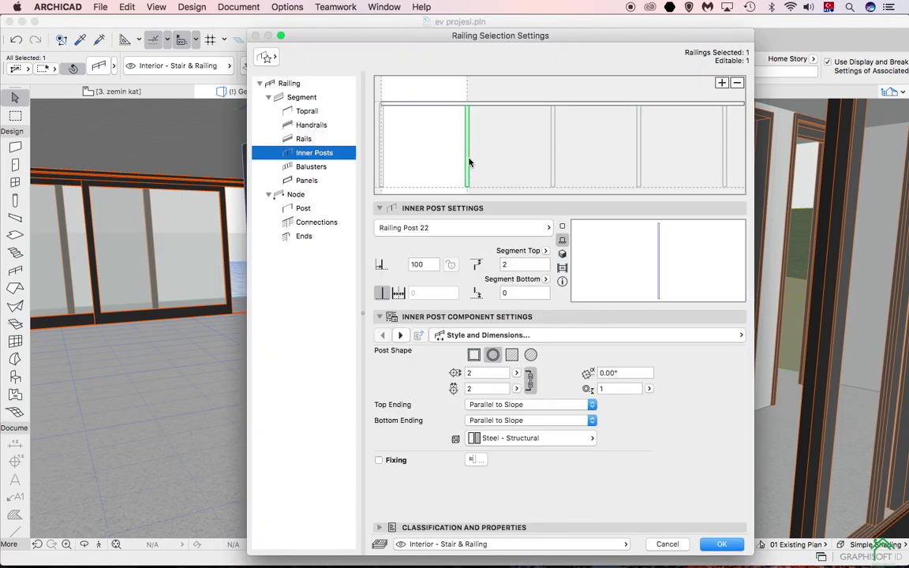
pyautogui.click(416, 229)
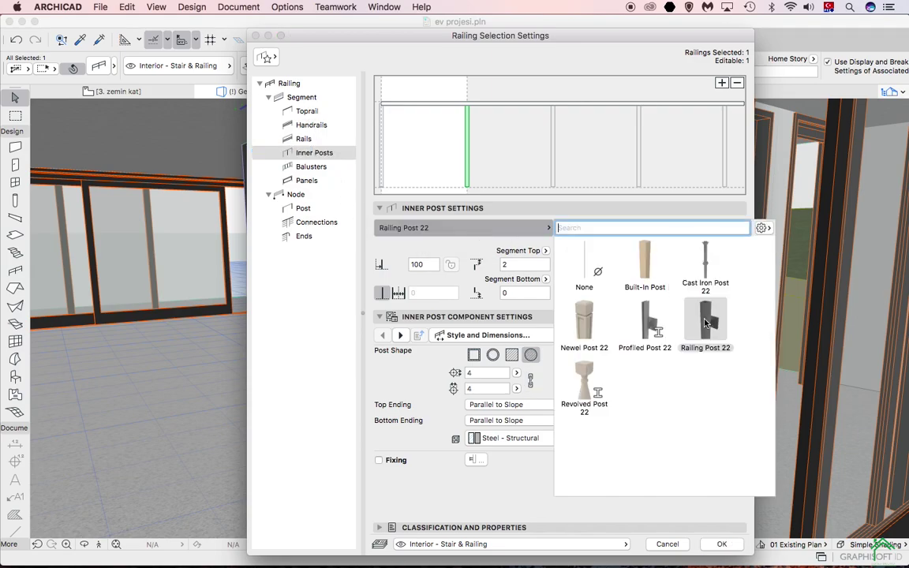
pyautogui.click(645, 267)
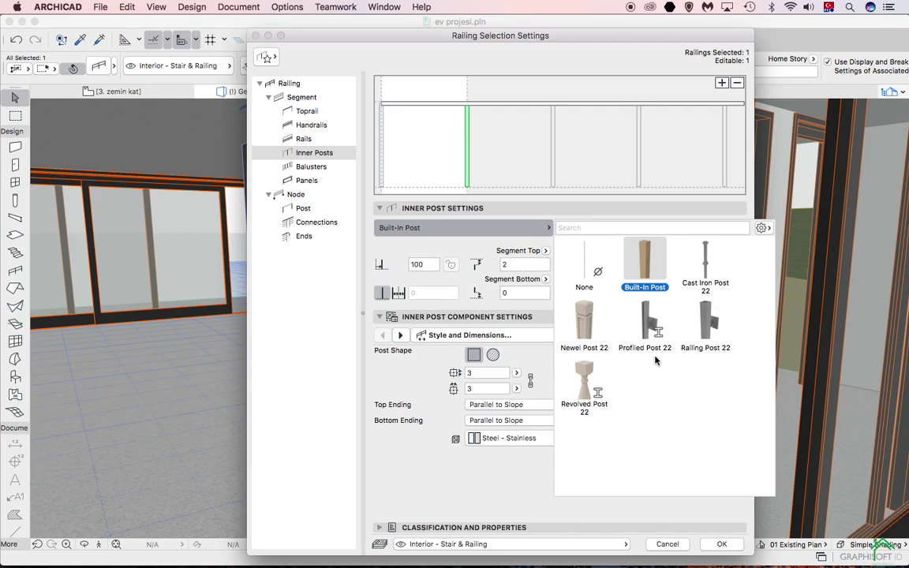
# Step: Try Profiled Post 22 for the inner posts, look through its post profiles, and return to Built-In Post
pyautogui.click(649, 323)
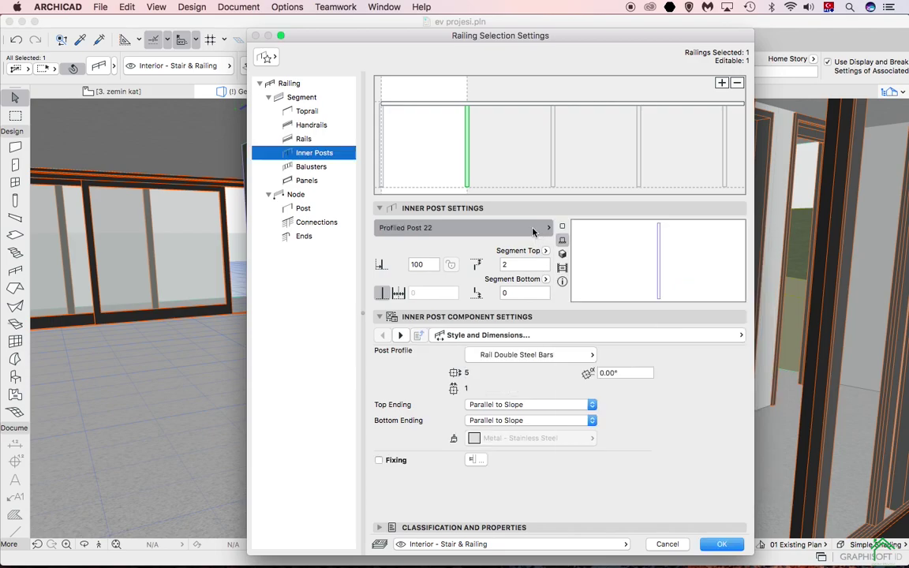
pyautogui.click(490, 341)
pyautogui.click(493, 346)
pyautogui.click(497, 355)
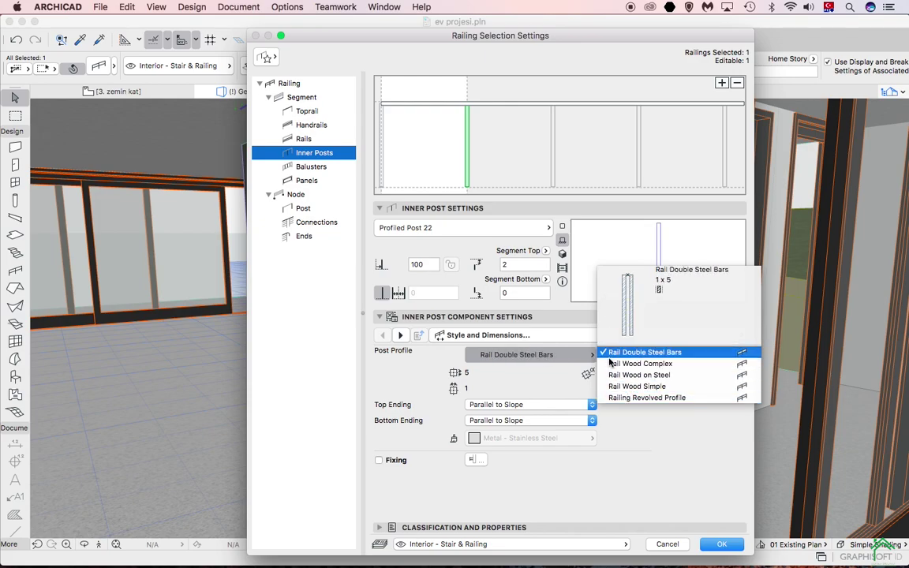
pyautogui.click(515, 232)
pyautogui.click(515, 230)
pyautogui.click(644, 261)
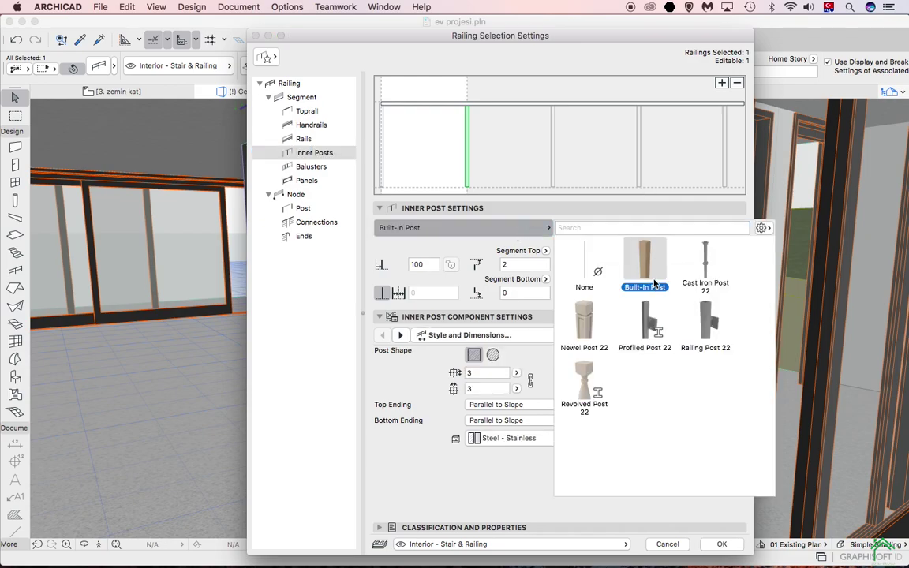
pyautogui.click(474, 209)
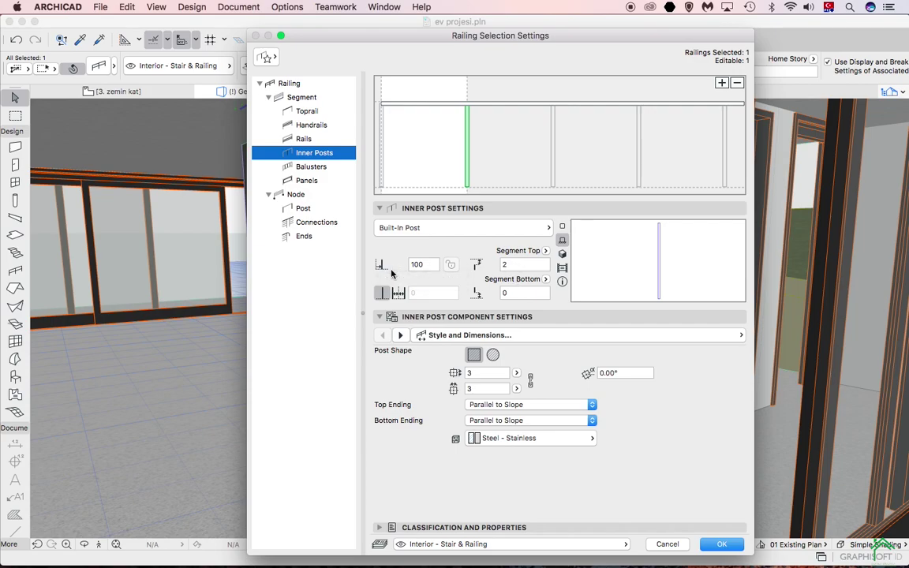
# Step: Set the inner posts' offset from the segment top to 0 and their section depth to 8
pyautogui.click(535, 266)
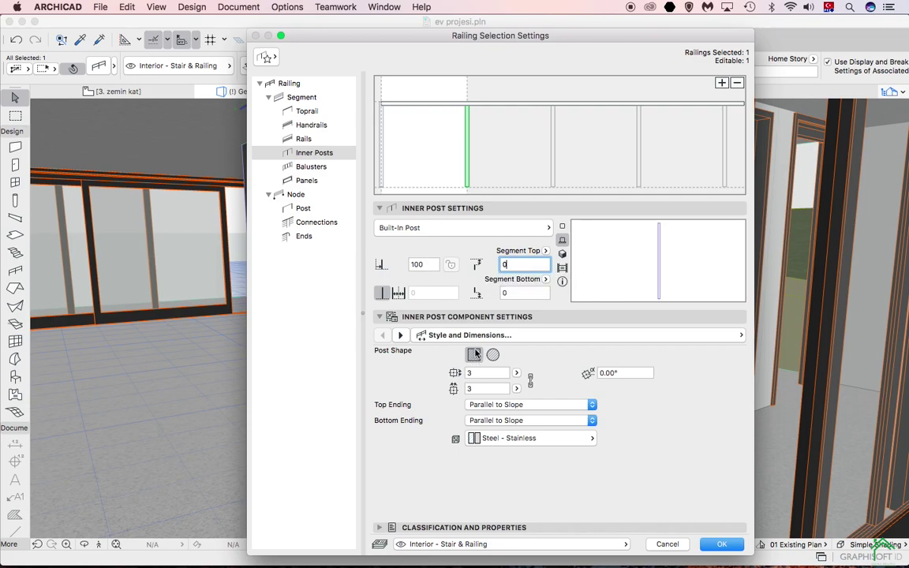
pyautogui.doubleClick(478, 373)
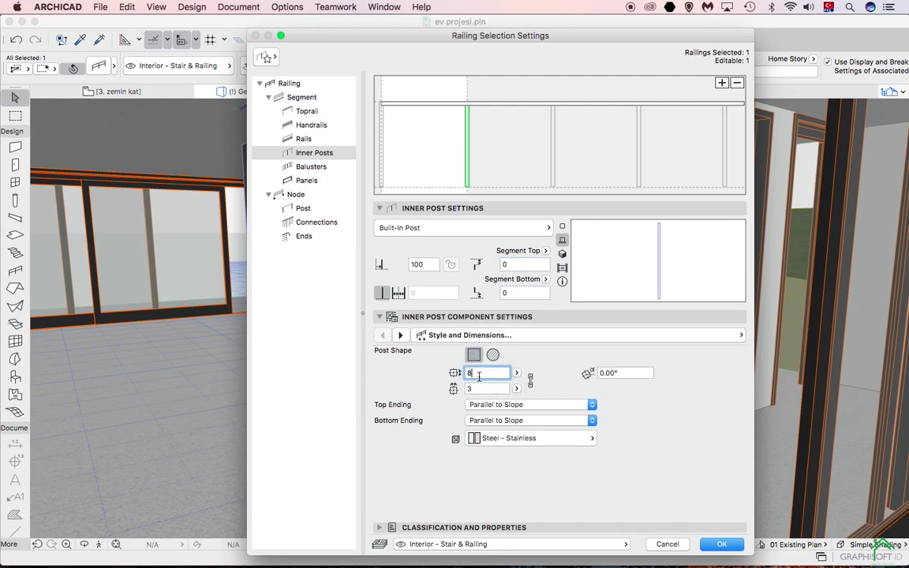
pyautogui.write('8')
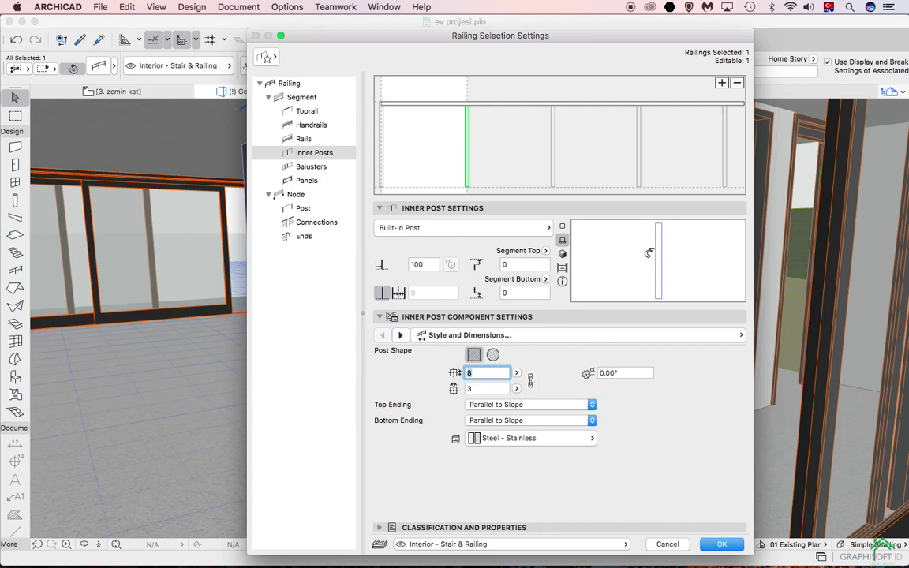
# Step: Review the inner posts' top ending options and 2D representation settings, including the floor plan symbol types
pyautogui.click(502, 404)
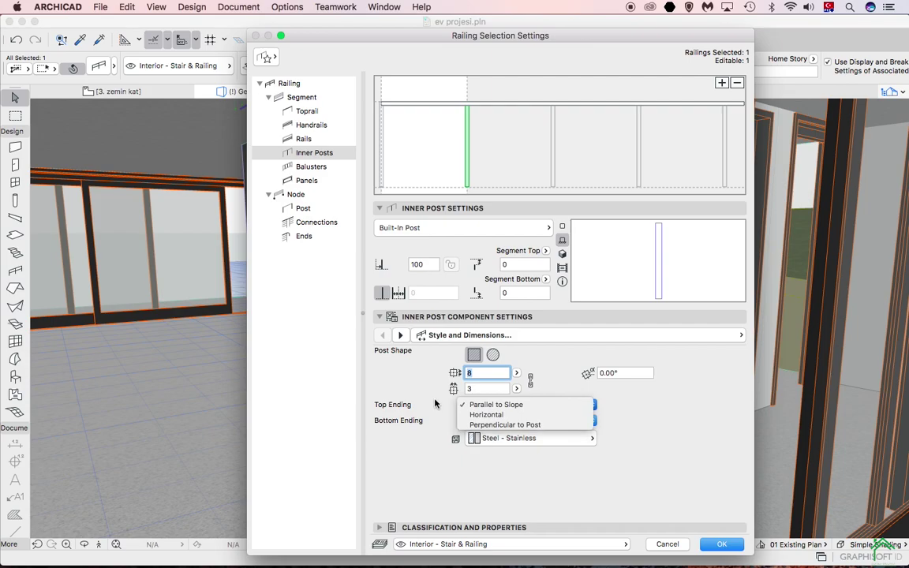
pyautogui.press('Escape')
pyautogui.click(400, 334)
pyautogui.click(631, 355)
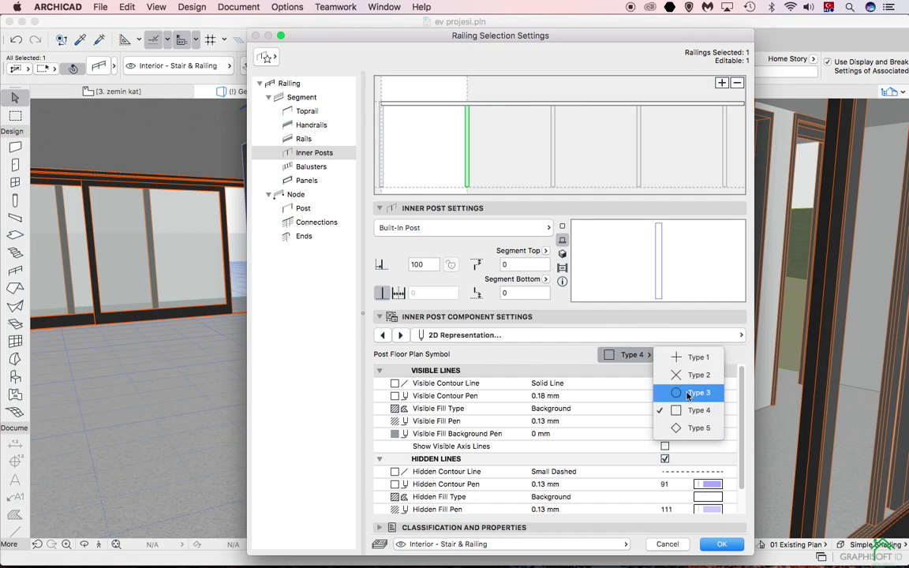
pyautogui.click(631, 355)
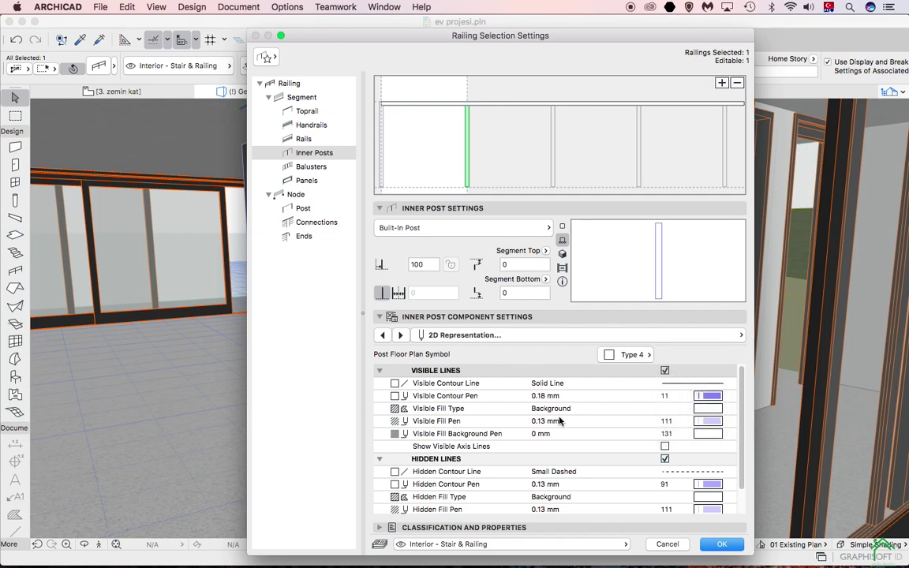
pyautogui.scroll(-2, 532, 450)
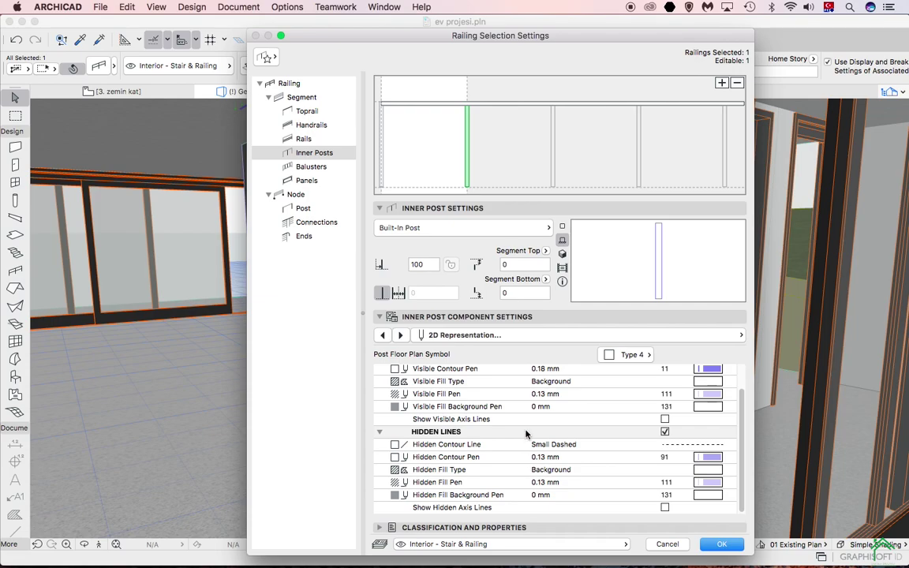
# Step: Override the inner posts' surface with Paint - Anthracite in their 3D representation and apply the railing settings
pyautogui.click(401, 335)
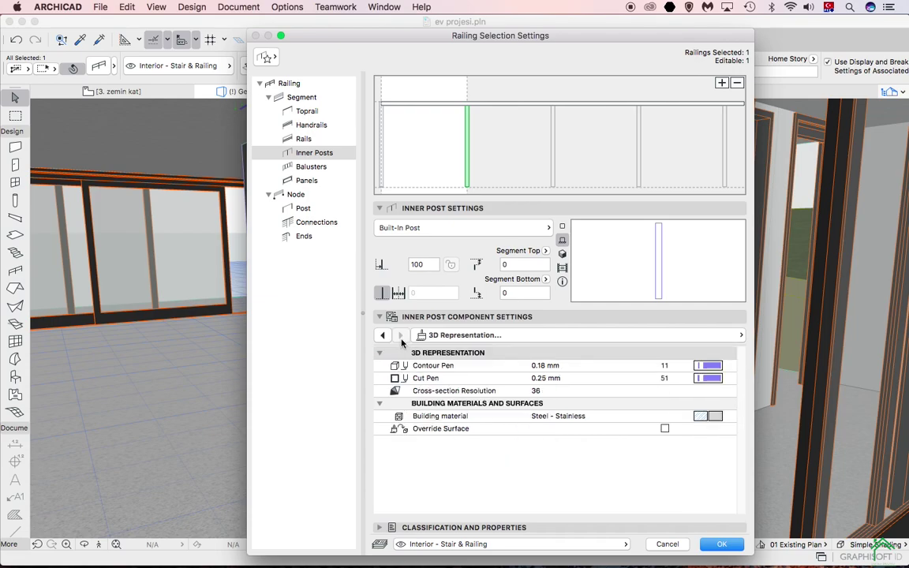
pyautogui.click(665, 429)
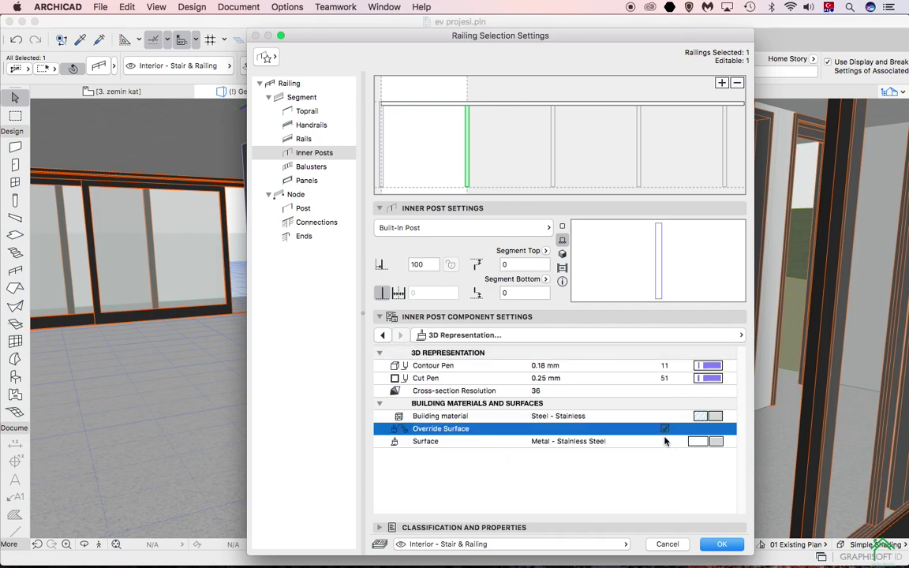
pyautogui.click(707, 441)
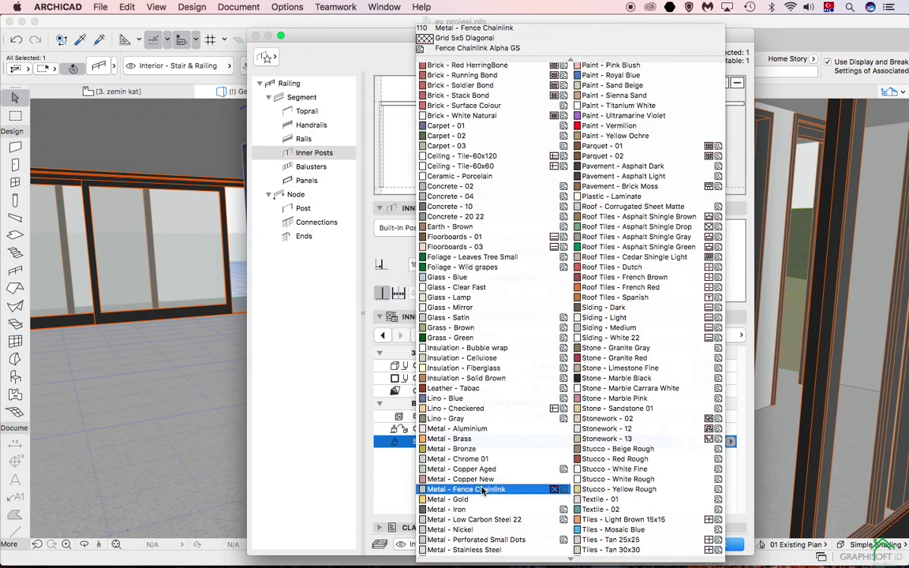
pyautogui.click(473, 471)
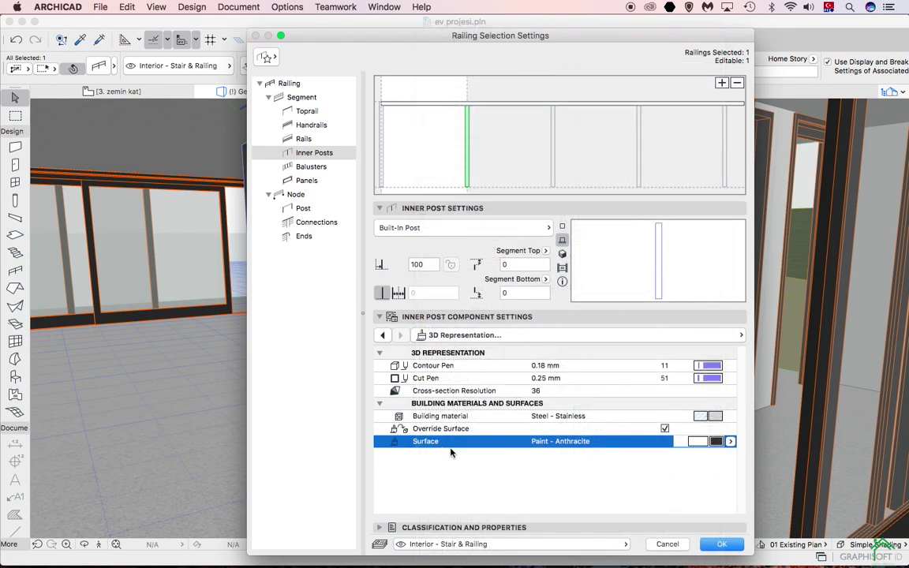
pyautogui.click(723, 544)
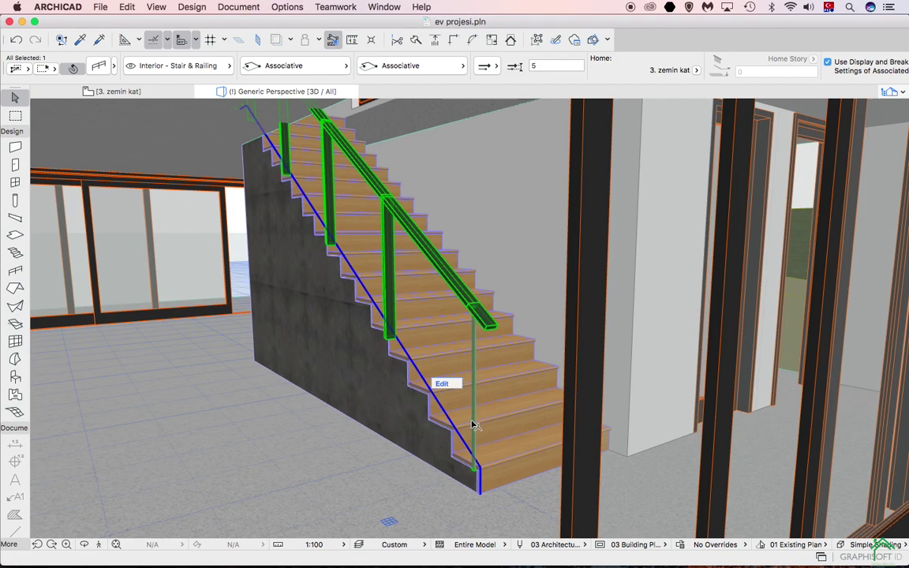
# Step: Remove the railing's node posts by setting their post type to None, and apply the settings
pyautogui.click(94, 63)
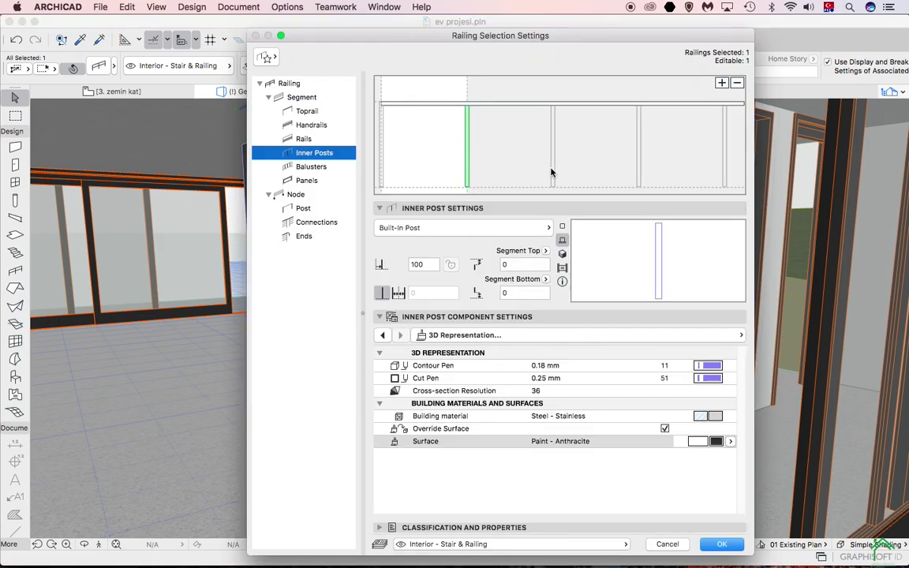
pyautogui.click(299, 195)
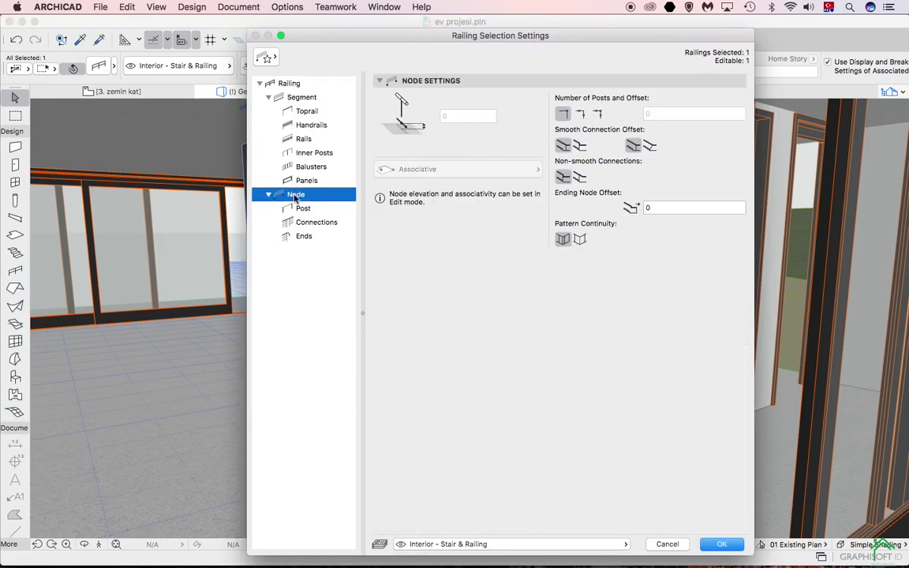
pyautogui.click(304, 209)
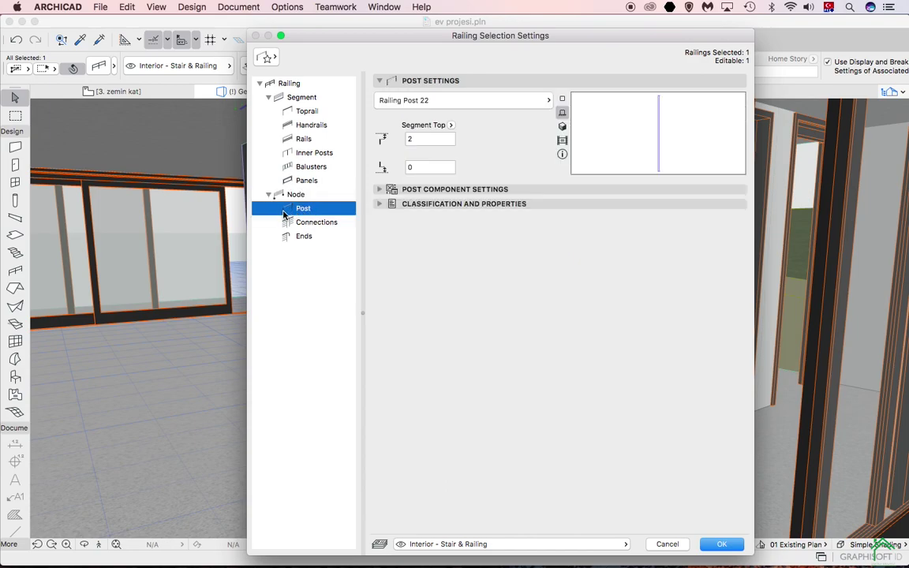
pyautogui.click(437, 101)
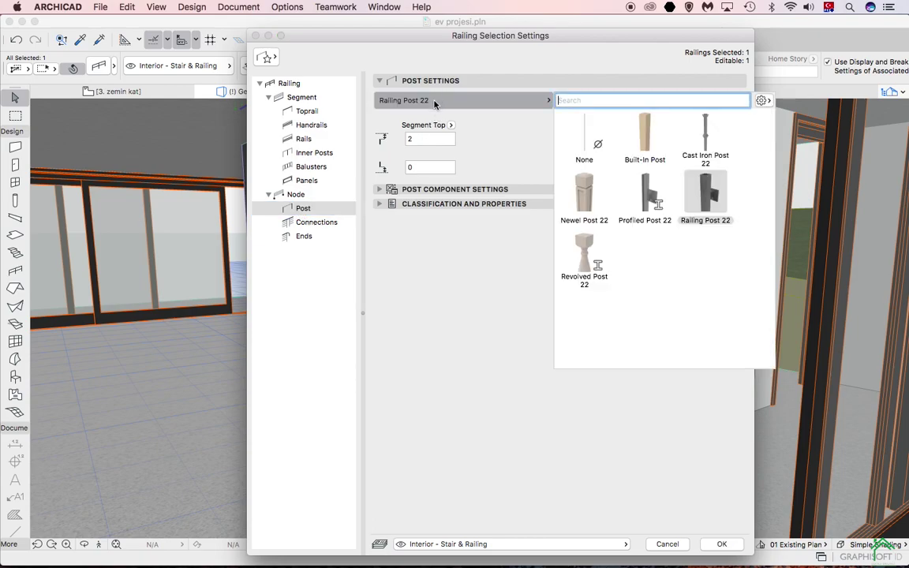
pyautogui.click(588, 141)
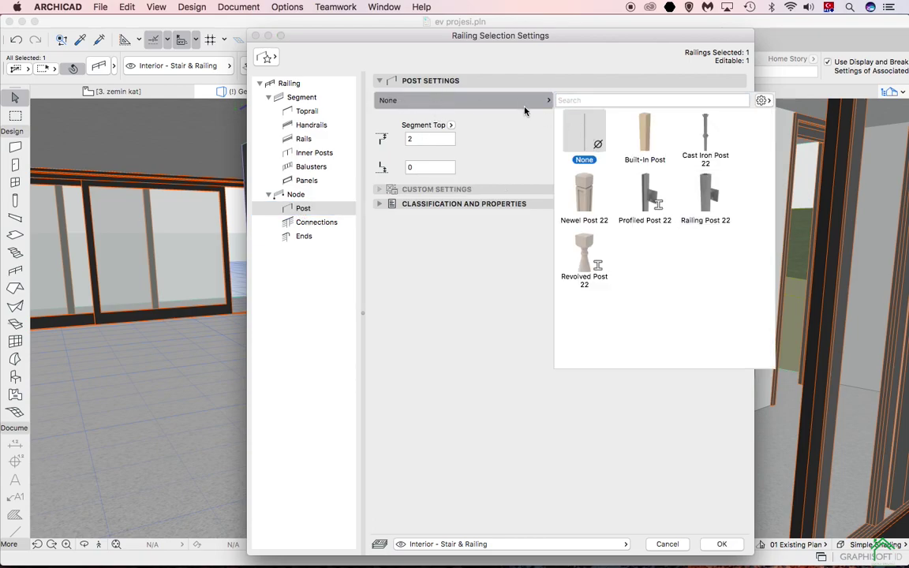
pyautogui.click(722, 545)
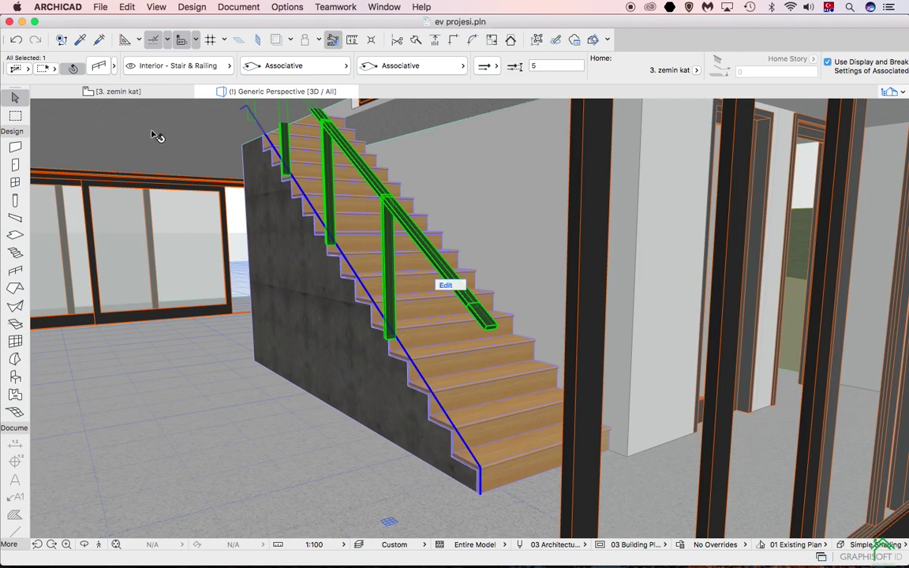
# Step: Switch to the 3. zemin kat floor plan and select the stair's railing
pyautogui.click(125, 90)
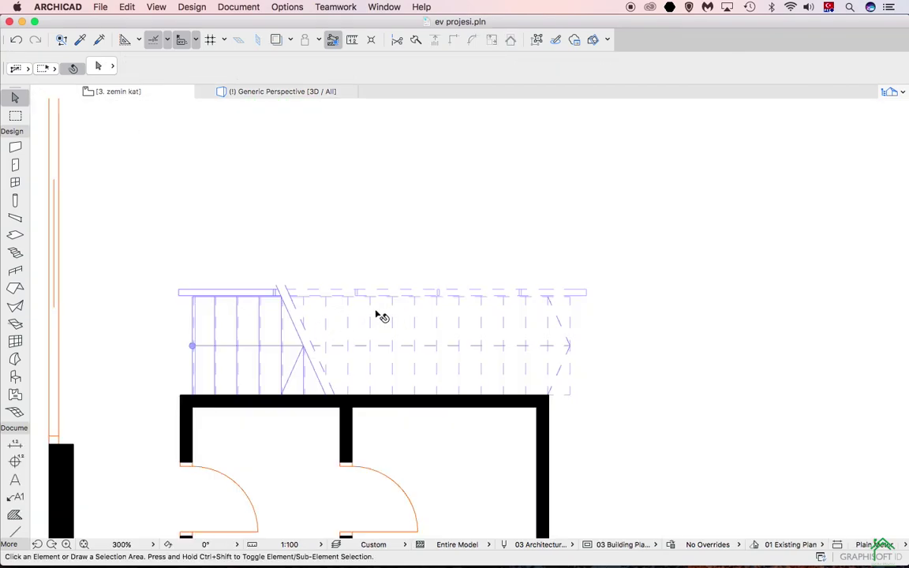
pyautogui.click(187, 297)
pyautogui.scroll(5, 184, 303)
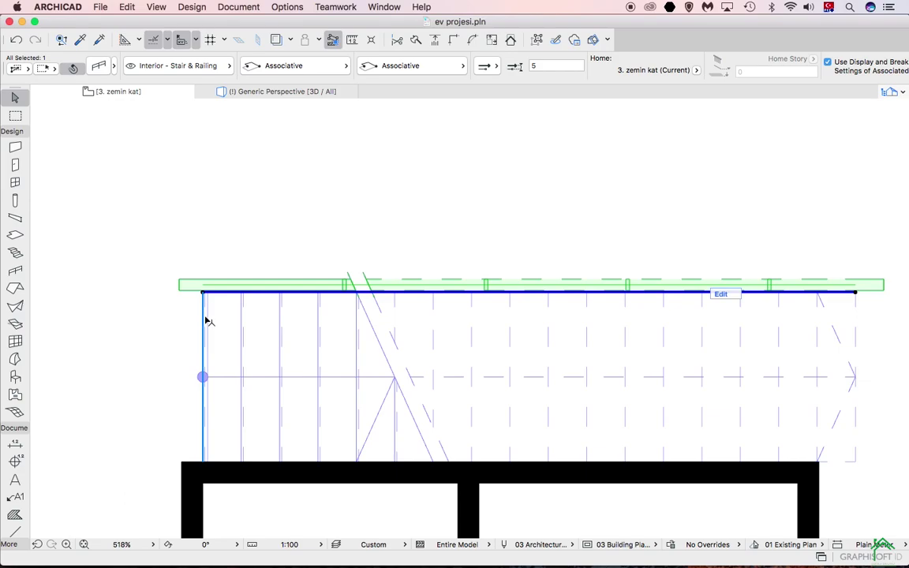
# Step: Review the selected railing's segment settings, including its reference line and pattern distribution
pyautogui.click(97, 66)
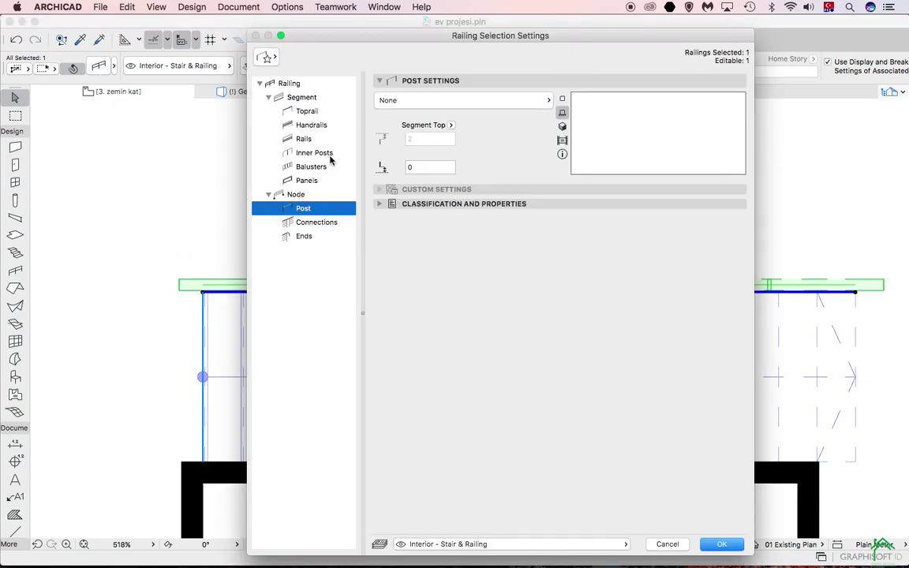
pyautogui.click(304, 98)
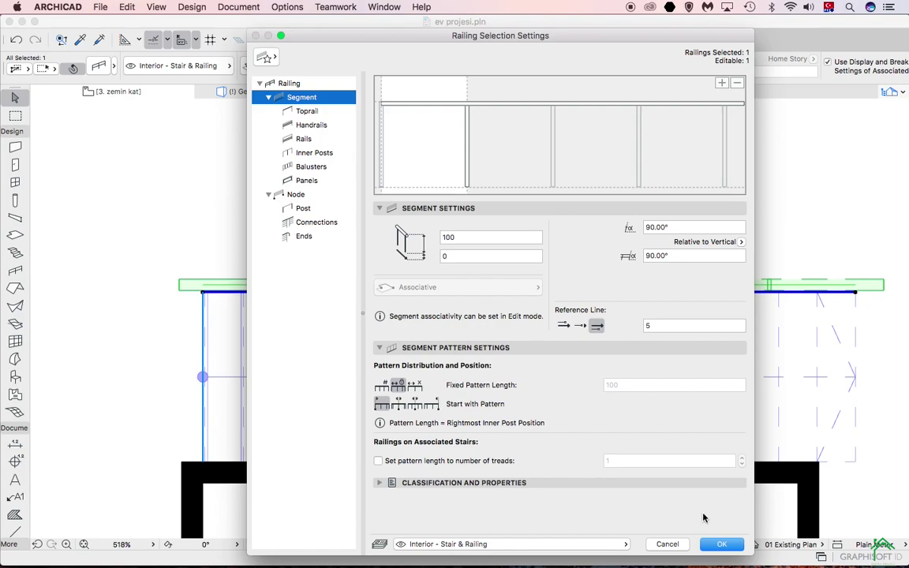
pyautogui.click(667, 544)
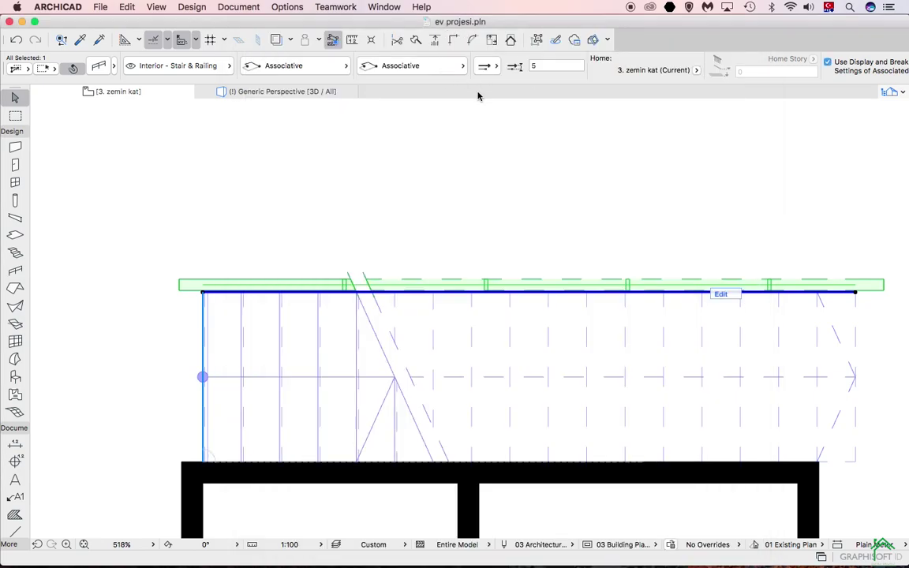
# Step: Set the railing's reference line offset to 10 and switch its reference line side so the railing lies over the stair
pyautogui.click(534, 67)
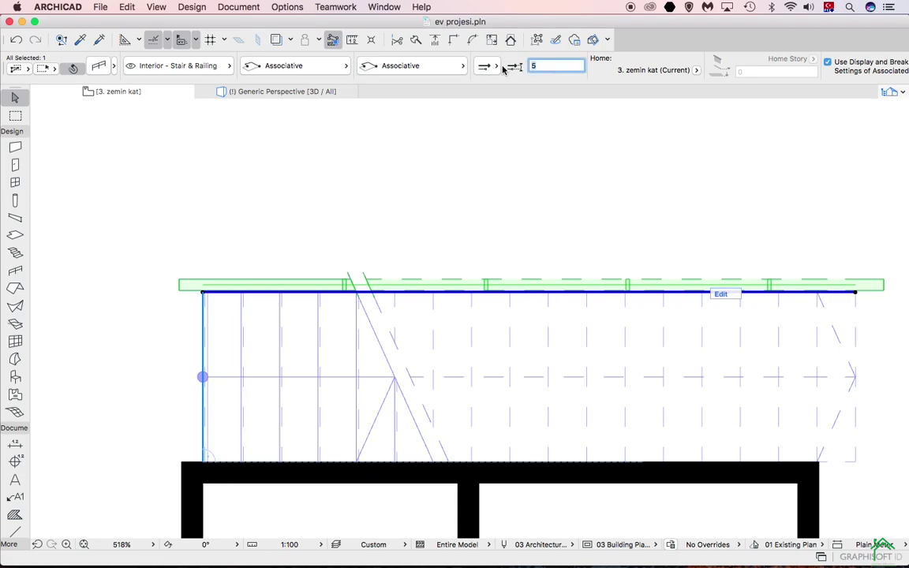
pyautogui.write('10')
pyautogui.press('Return')
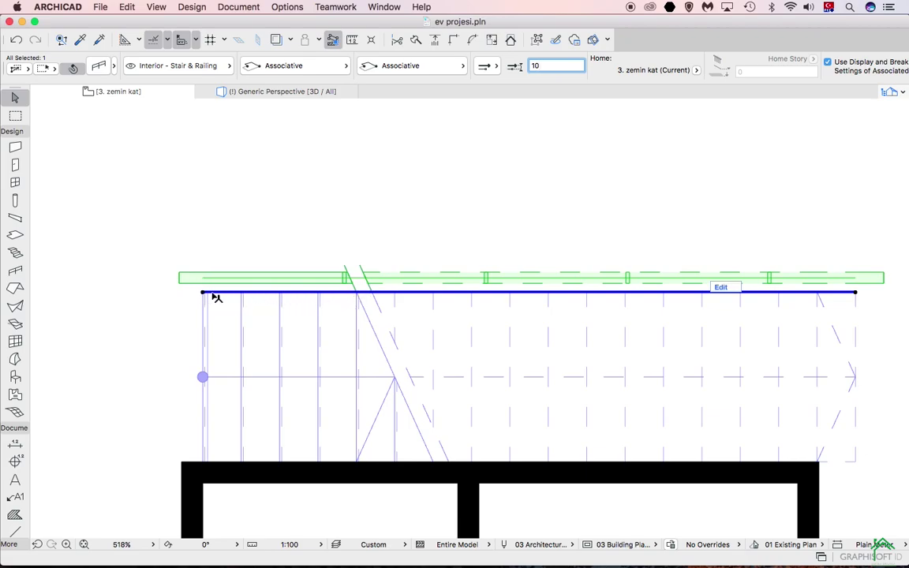
pyautogui.click(485, 66)
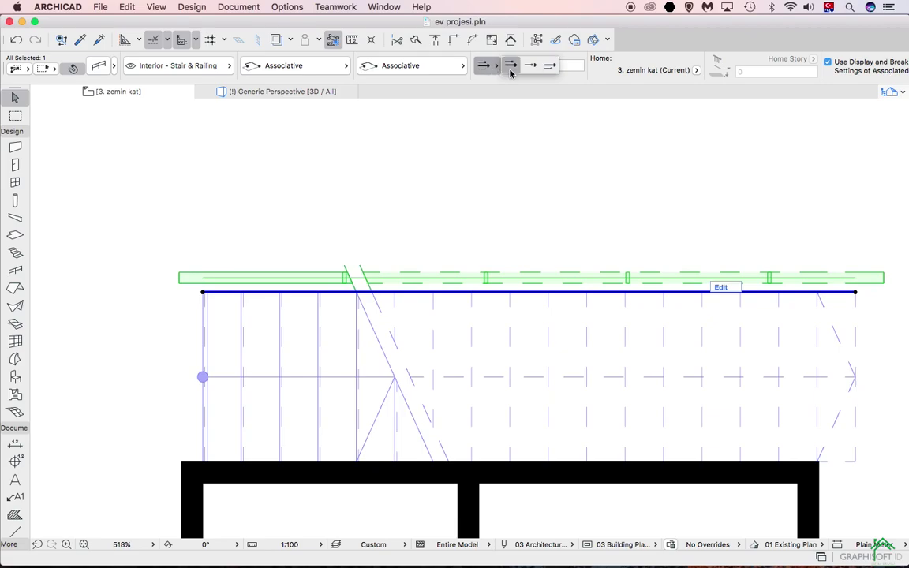
pyautogui.click(511, 68)
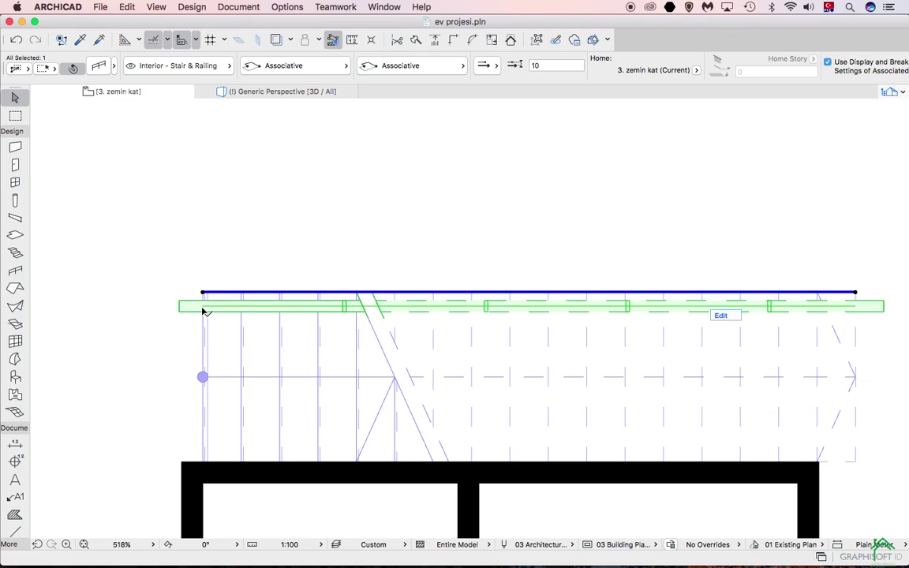
# Step: Measure the distance between the railing's axis and its reference line along the stair edge
pyautogui.press('m')
pyautogui.click(203, 306)
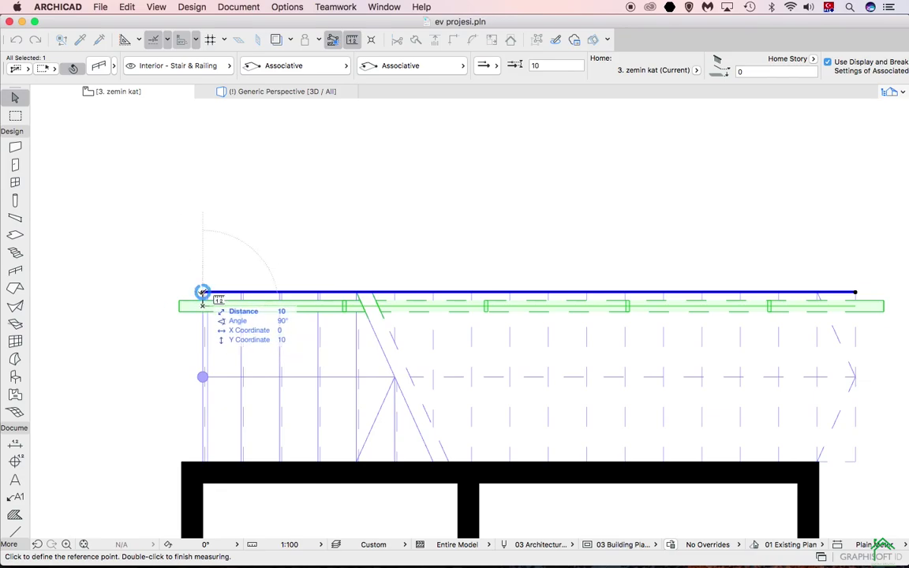
pyautogui.press('Escape')
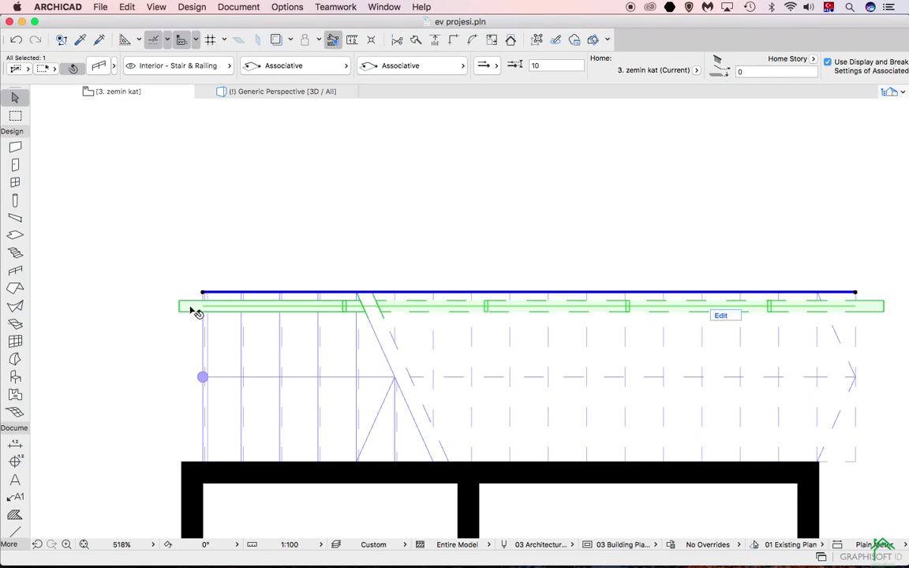
pyautogui.click(854, 293)
pyautogui.click(856, 293)
# Step: Set the toprail ends' first extension to 0 in the selected railing's settings
pyautogui.click(100, 65)
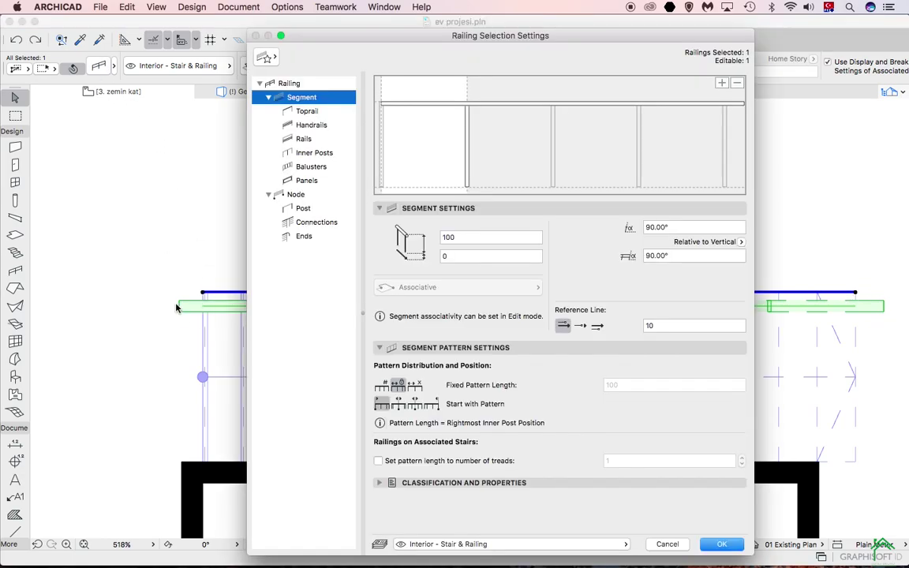
pyautogui.click(301, 236)
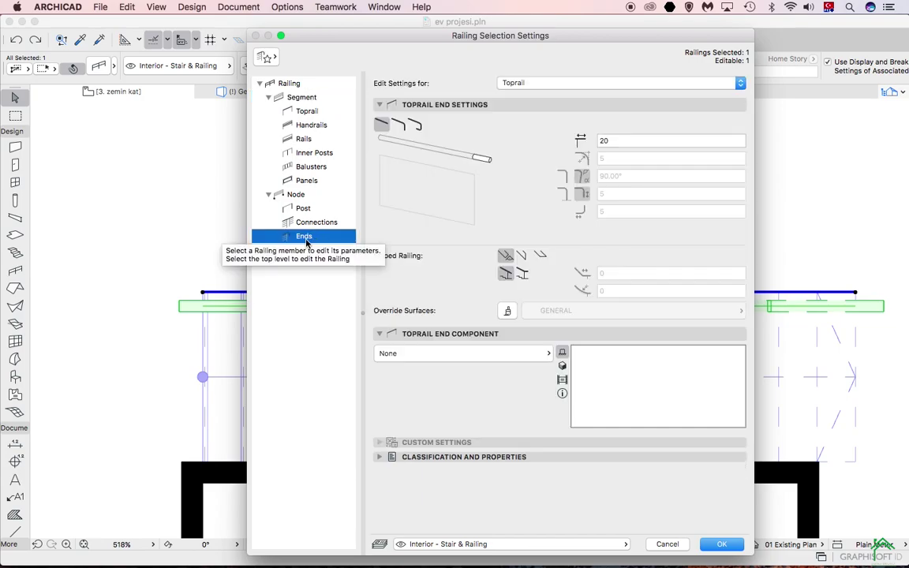
pyautogui.click(596, 141)
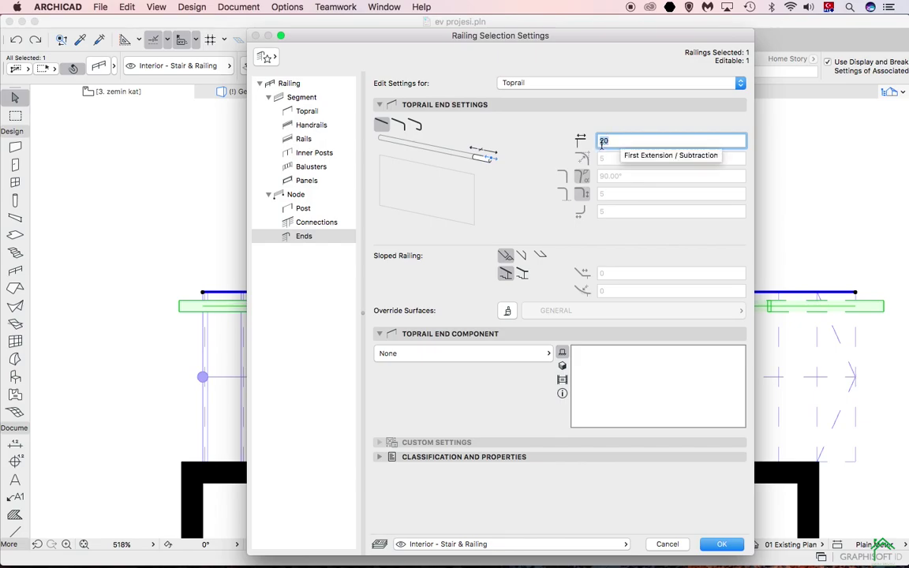
pyautogui.write('0')
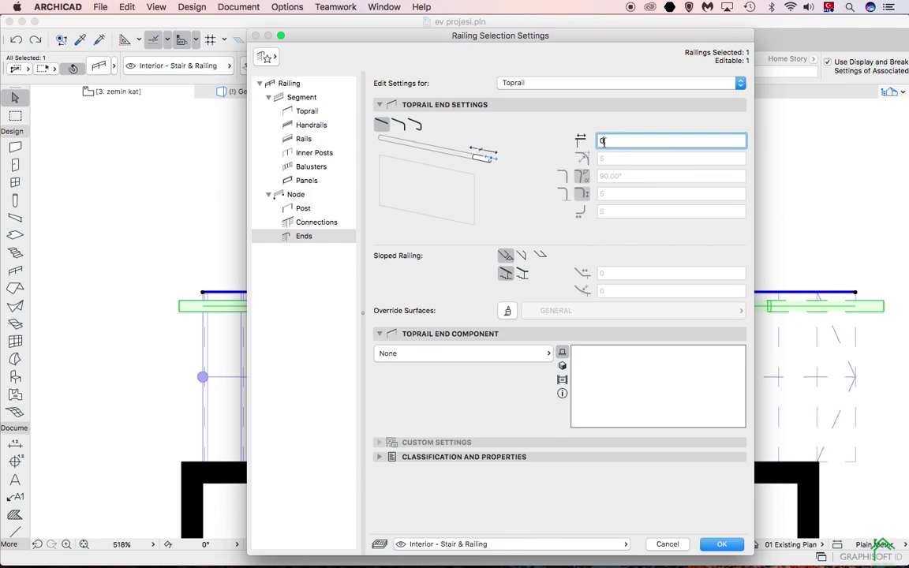
# Step: Compare the curve and full return toprail end types, finishing with the plain straight extension
pyautogui.click(398, 124)
pyautogui.click(416, 124)
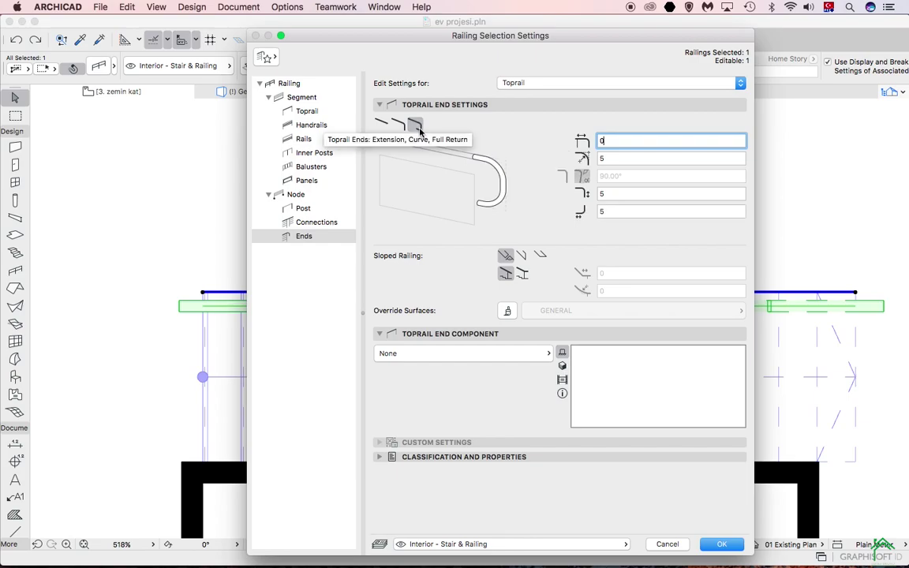
pyautogui.click(399, 124)
pyautogui.click(381, 124)
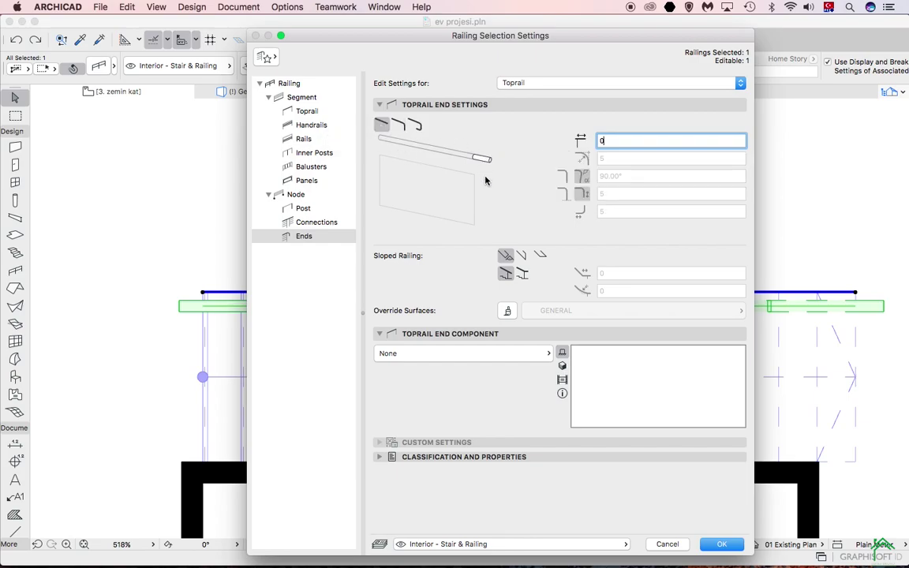
pyautogui.click(416, 123)
pyautogui.click(381, 124)
# Step: Compare the three toprail connection types, finishing with the directly joined curved connection
pyautogui.click(312, 224)
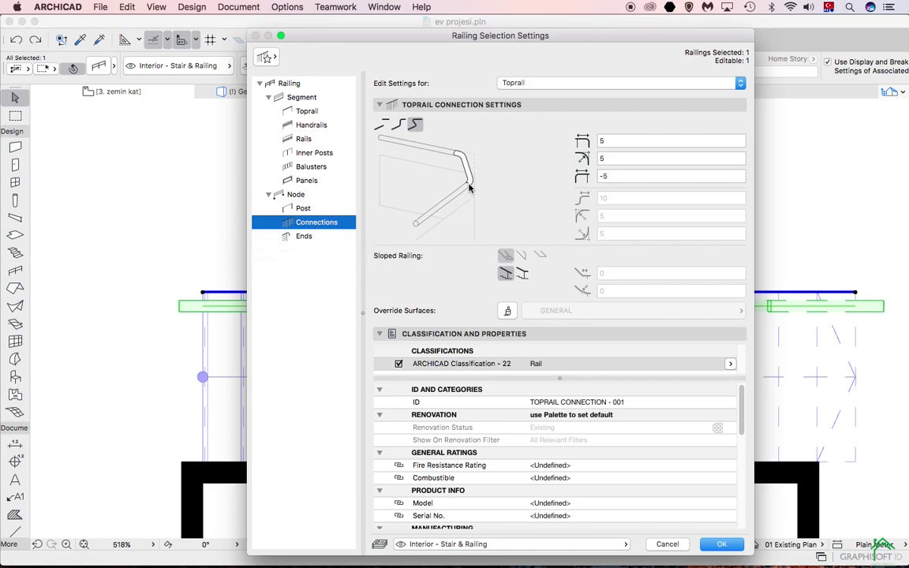
pyautogui.click(398, 124)
pyautogui.click(382, 124)
pyautogui.click(415, 125)
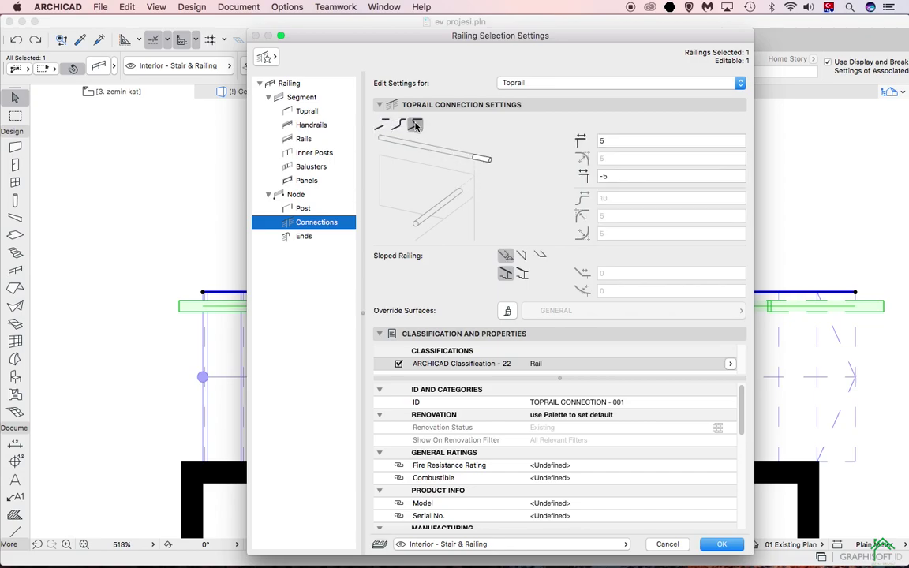
# Step: Recheck the toprail's end and connection settings and apply the railing changes
pyautogui.click(305, 237)
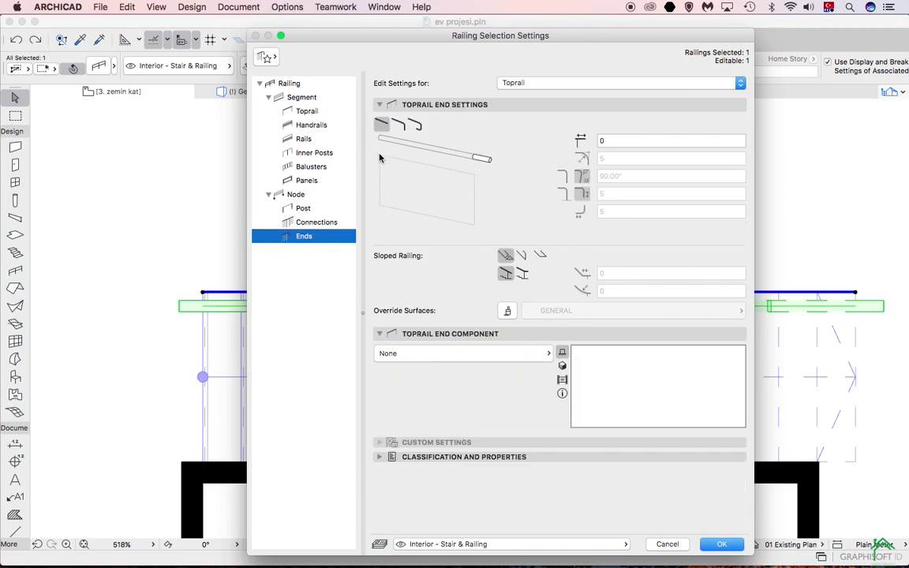
pyautogui.click(315, 222)
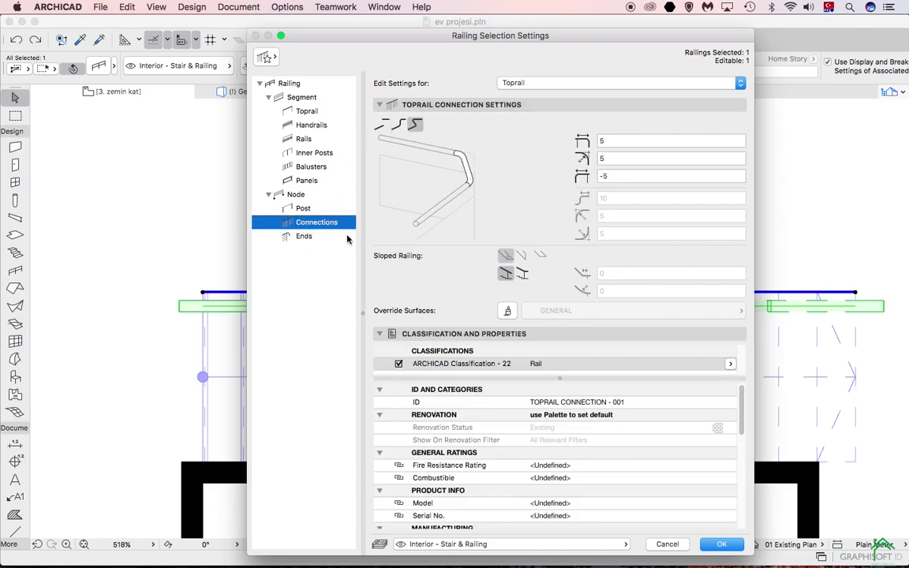
pyautogui.click(305, 236)
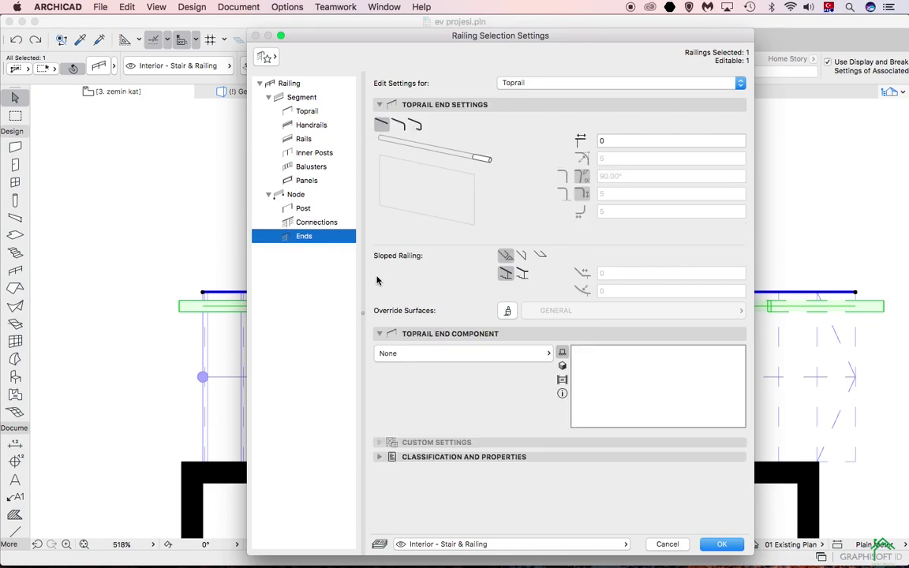
pyautogui.click(721, 543)
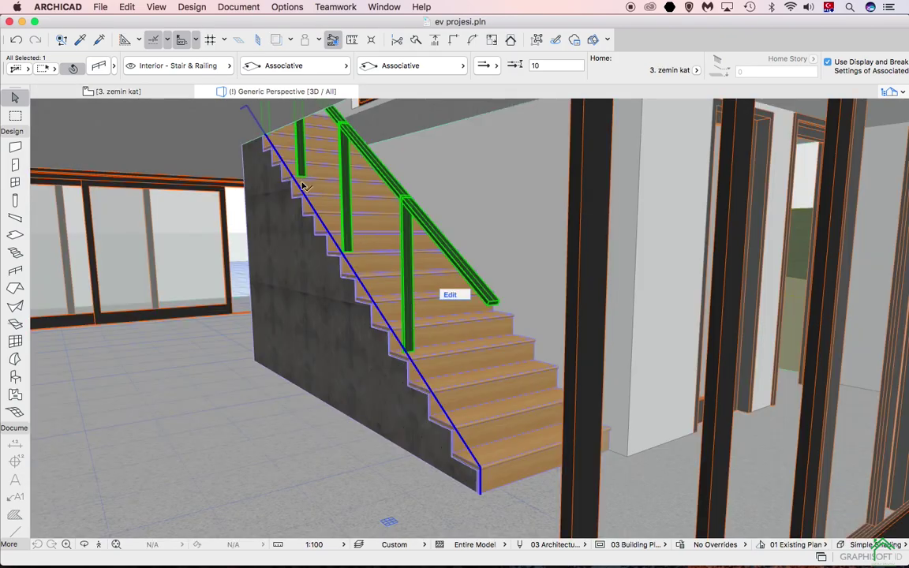
# Step: Inspect the shortened railing along the stair in the 3D view and return to the 3. zemin kat floor plan
pyautogui.click(83, 545)
pyautogui.moveTo(410, 264)
pyautogui.mouseDown()
pyautogui.moveTo(459, 238)
pyautogui.moveTo(419, 278)
pyautogui.mouseUp()
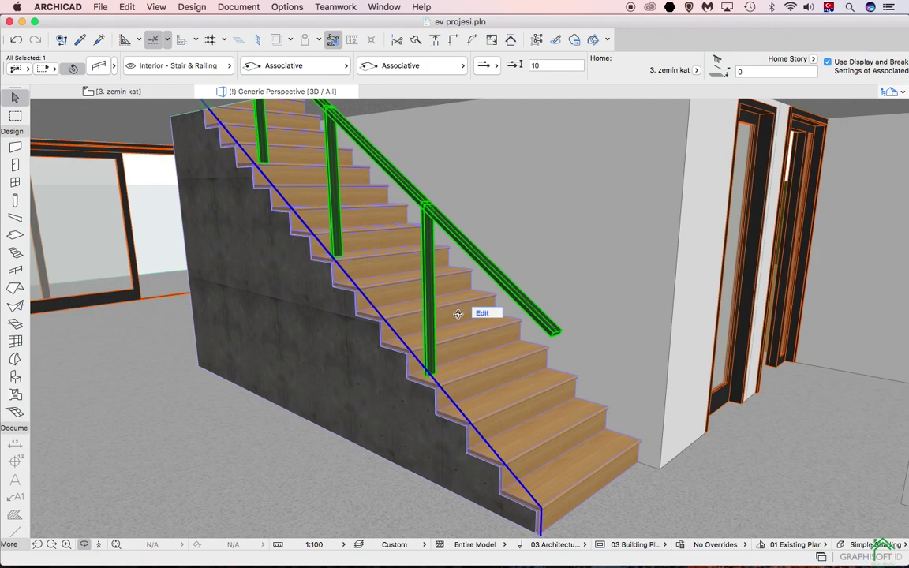
pyautogui.click(108, 91)
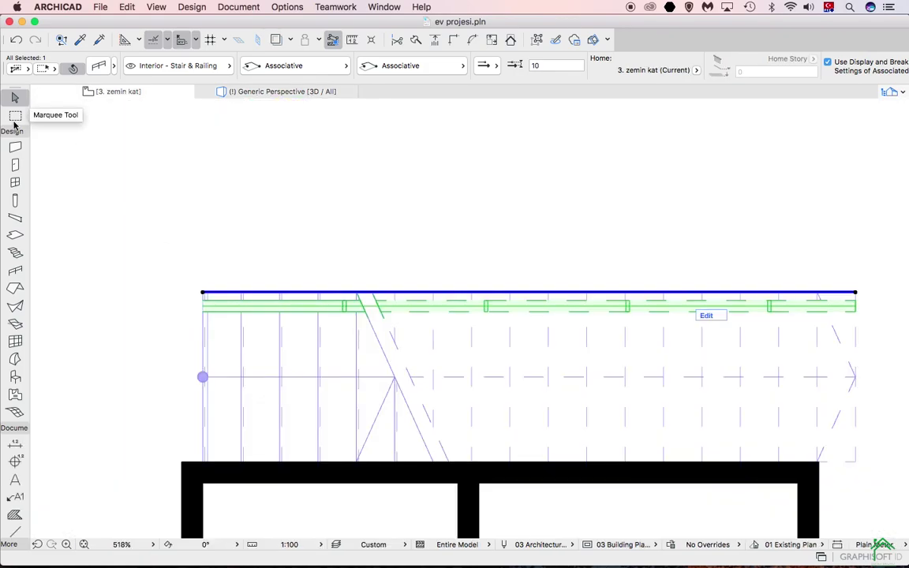
# Step: Enclose the stair and adjoining wall in an All Floors marquee and show the marquee area in 3D
pyautogui.click(15, 116)
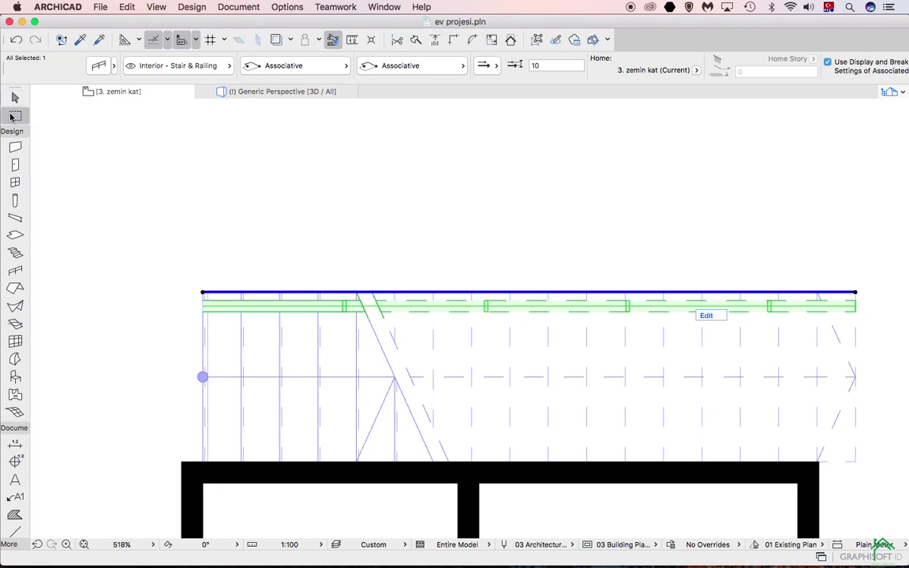
pyautogui.click(15, 116)
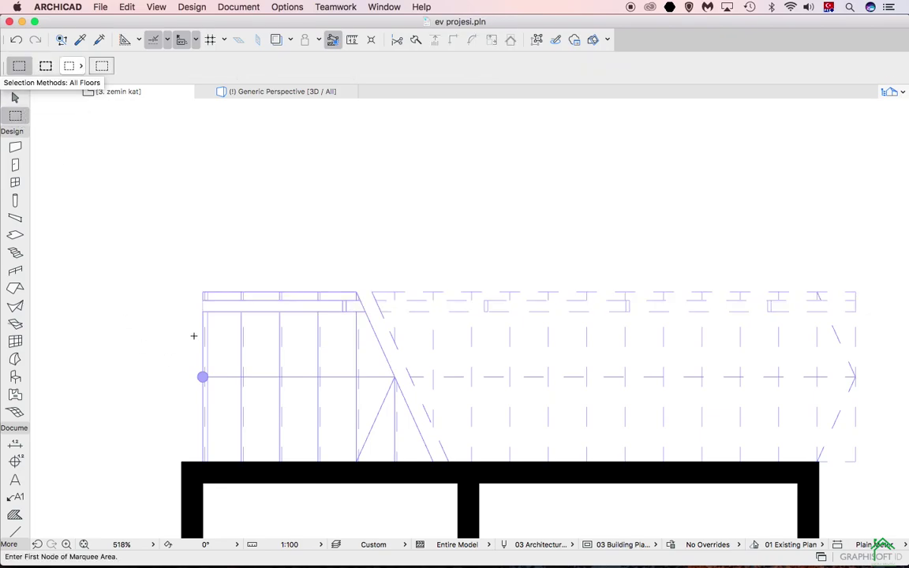
pyautogui.click(46, 66)
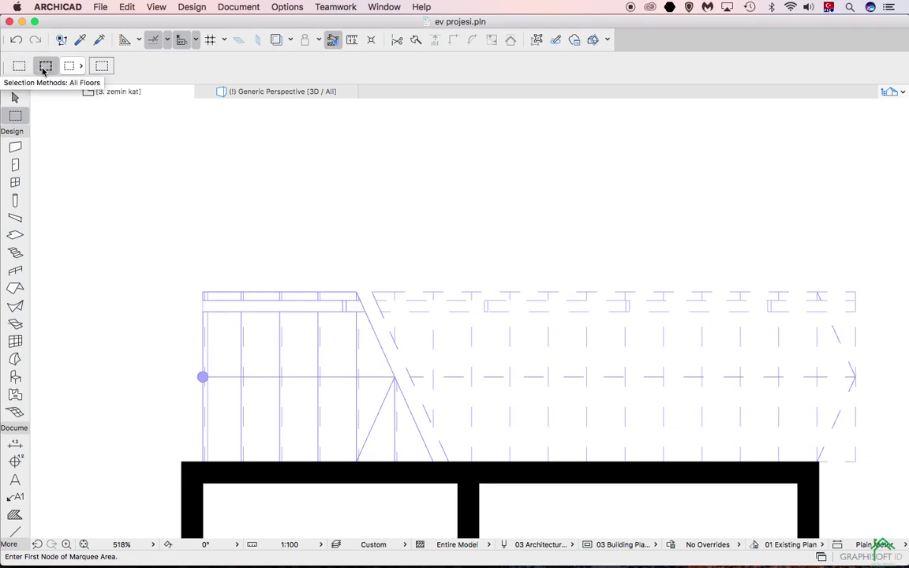
pyautogui.click(108, 181)
pyautogui.click(838, 497)
pyautogui.scroll(-3, 838, 497)
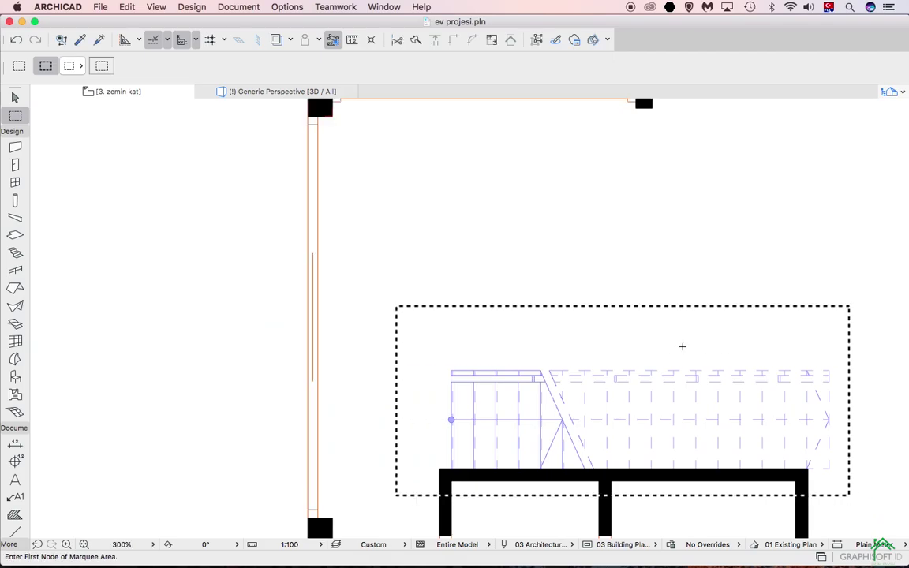
pyautogui.rightClick(548, 339)
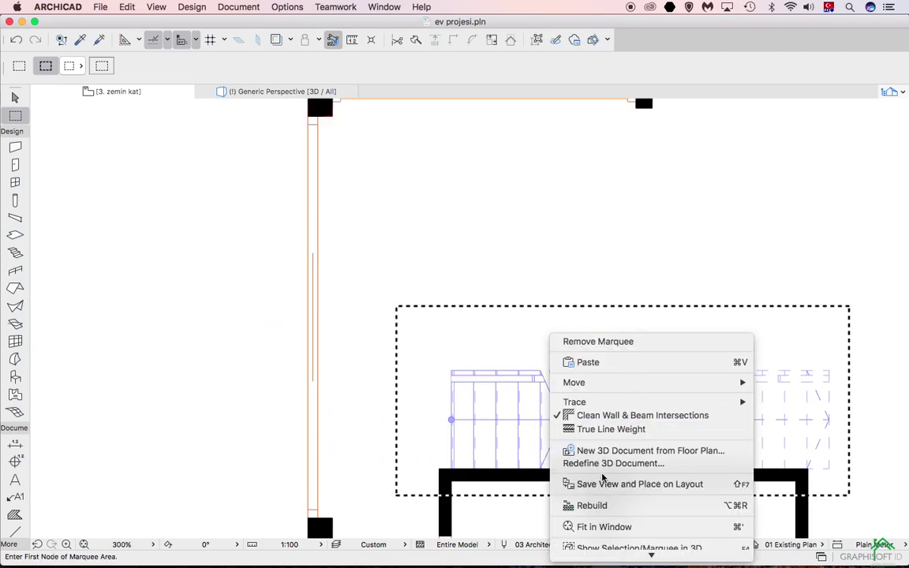
pyautogui.click(600, 505)
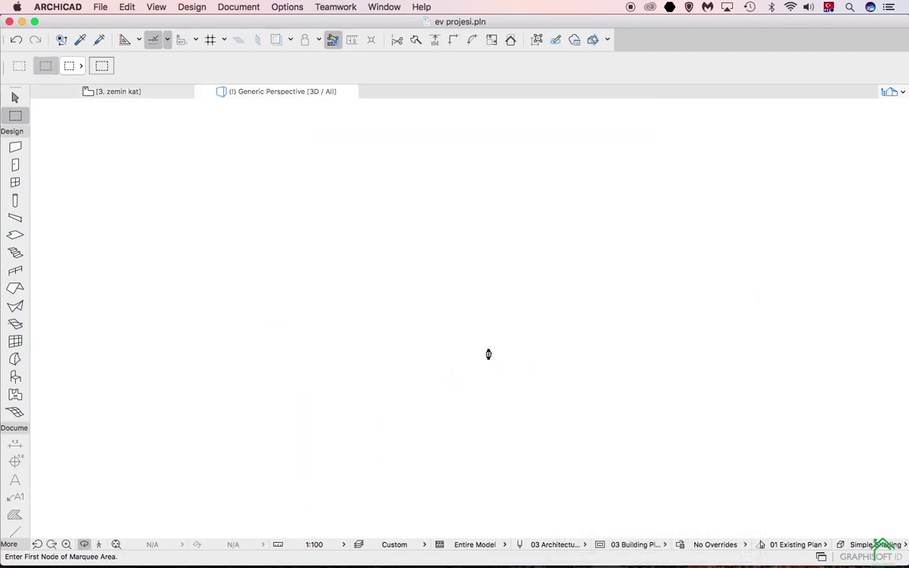
pyautogui.scroll(-10, 524, 304)
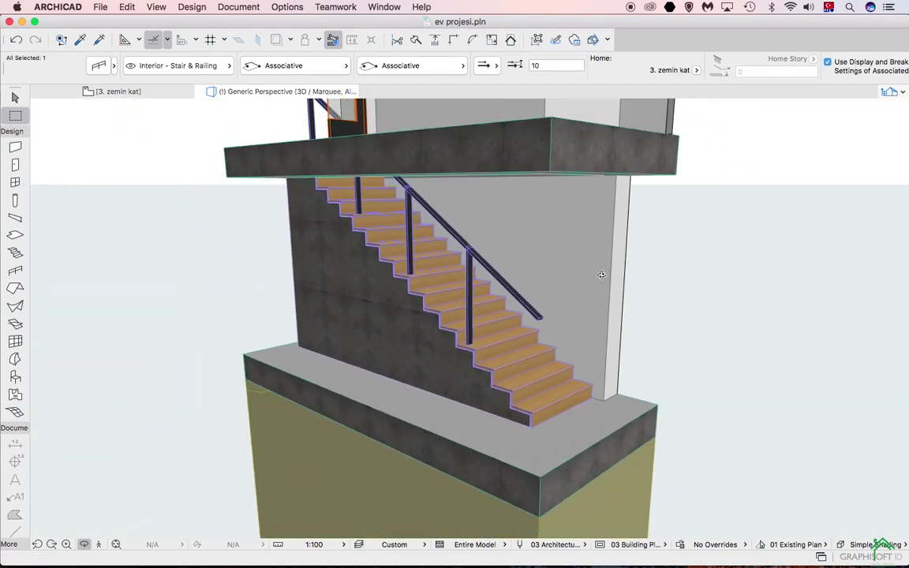
pyautogui.moveTo(447, 337); pyautogui.dragTo(268, 254)
# Step: Redraw the marquee on the floor plan around the stair only, excluding the wall beside it, and show it in 3D
pyautogui.click(131, 94)
pyautogui.click(406, 453)
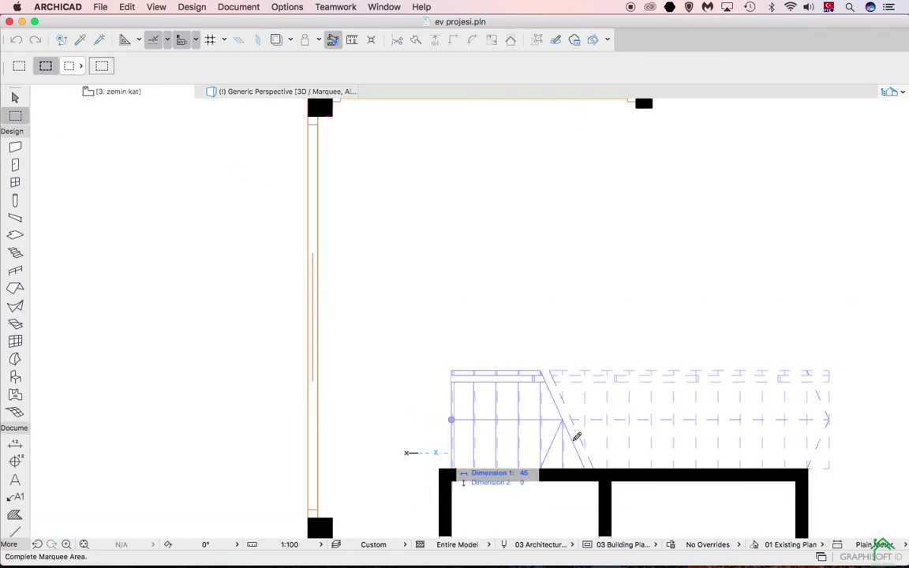
pyautogui.click(861, 334)
pyautogui.rightClick(862, 335)
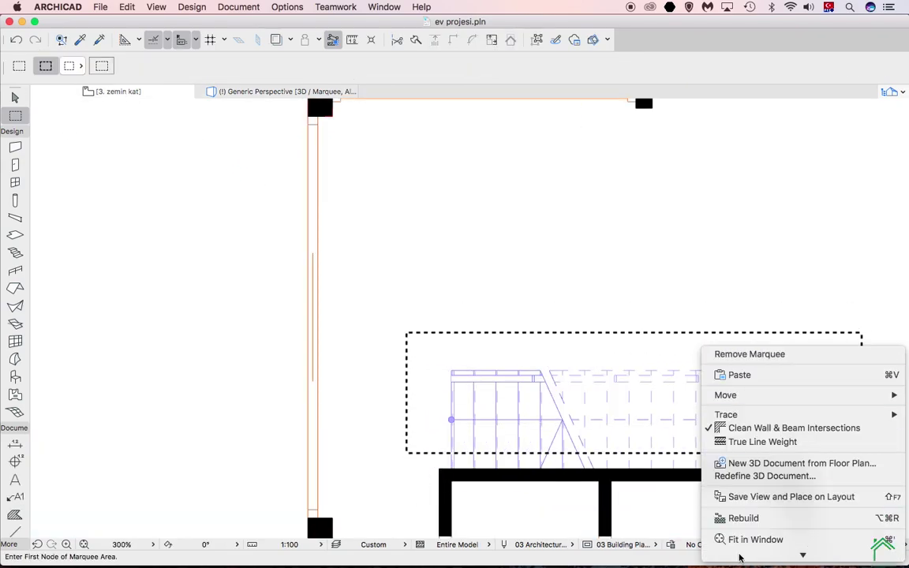
pyautogui.click(759, 508)
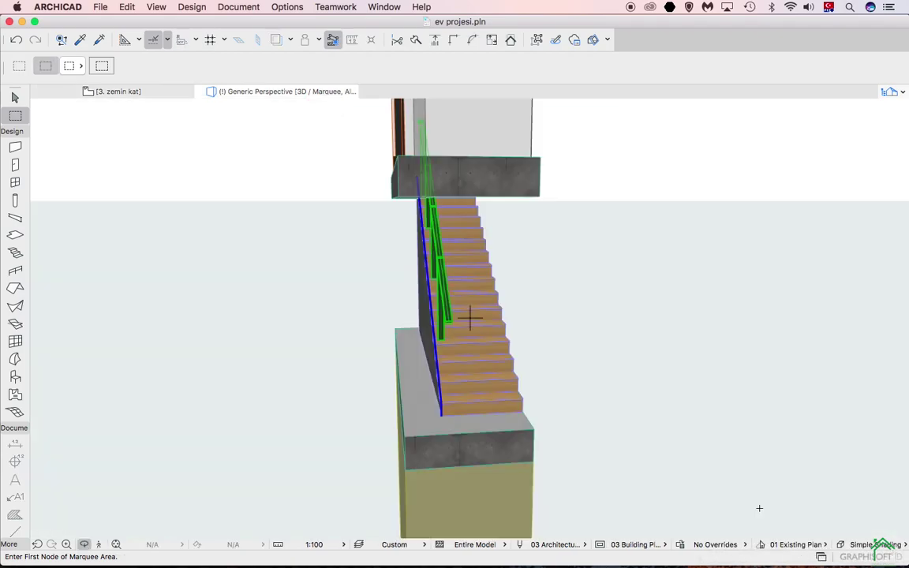
# Step: Orbit to the side of the stair and set the railing's segment pattern to be divided into 3 divisions
pyautogui.moveTo(473, 319)
pyautogui.keyDown('shift'); pyautogui.mouseDown(button='middle')
pyautogui.moveTo(481, 336)
pyautogui.moveTo(524, 340)
pyautogui.moveTo(477, 325)
pyautogui.mouseUp(button='middle'); pyautogui.keyUp('shift')
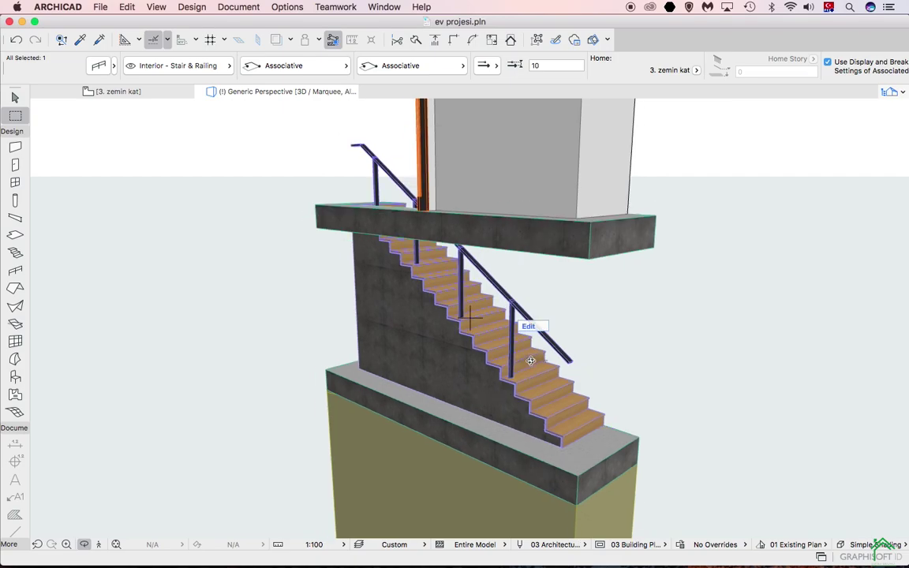
pyautogui.keyDown('shift'); pyautogui.moveTo(521, 351); pyautogui.dragTo(530, 372, button='middle'); pyautogui.keyUp('shift')
pyautogui.click(471, 315)
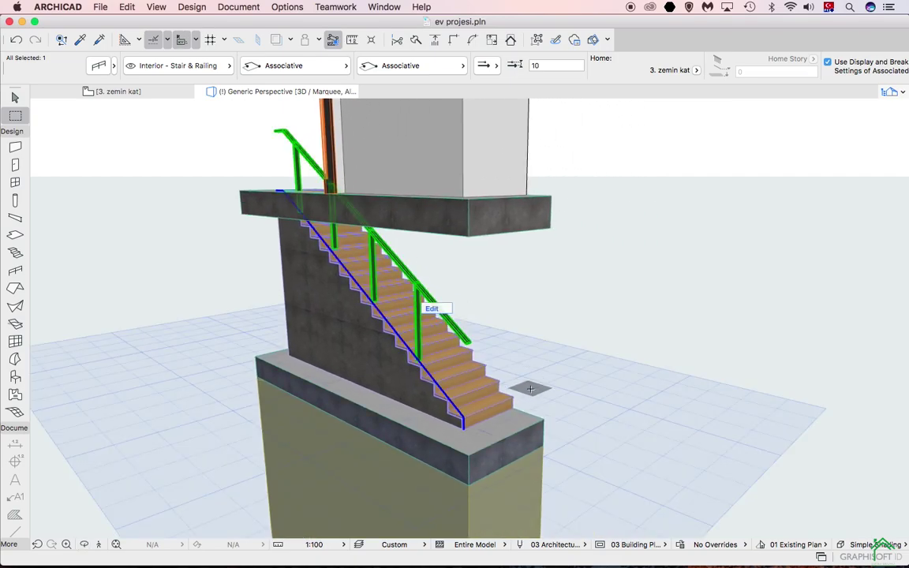
pyautogui.click(98, 67)
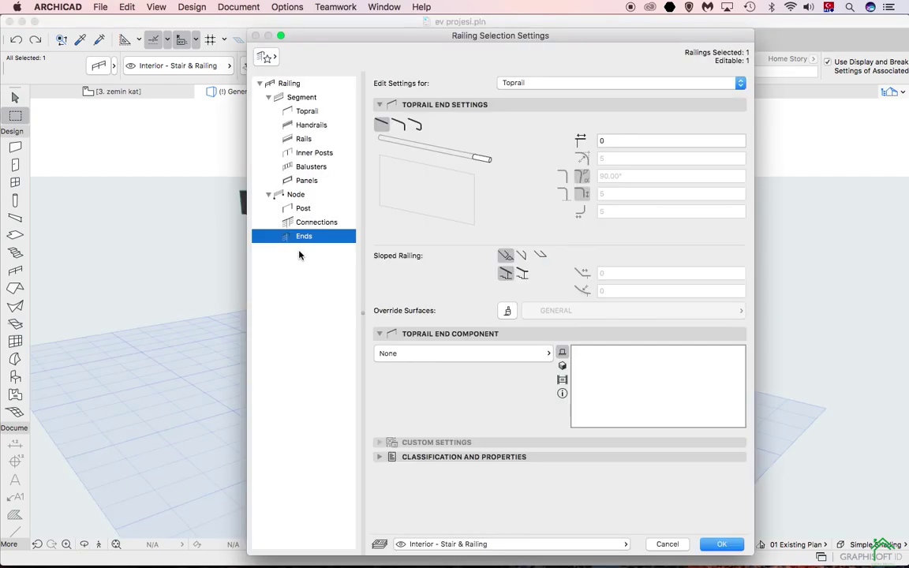
pyautogui.click(300, 98)
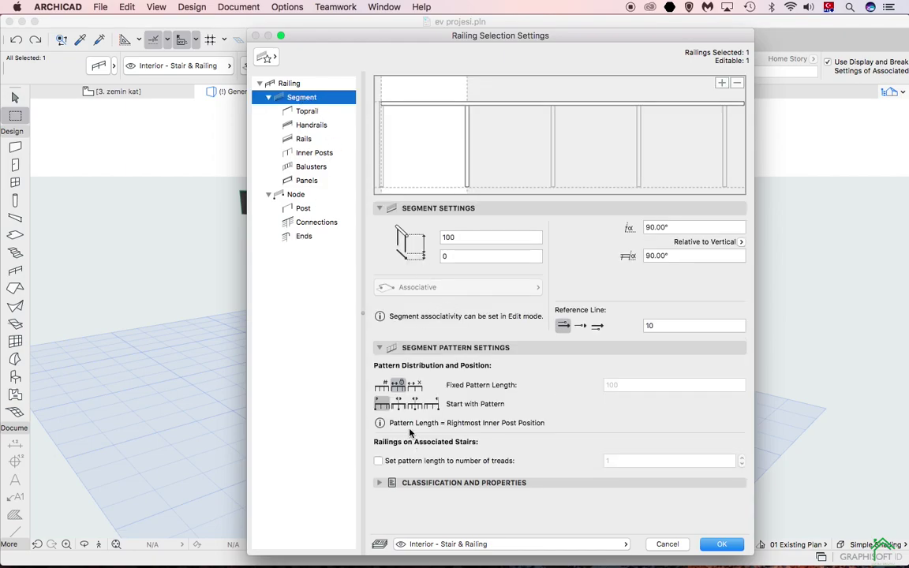
pyautogui.click(381, 385)
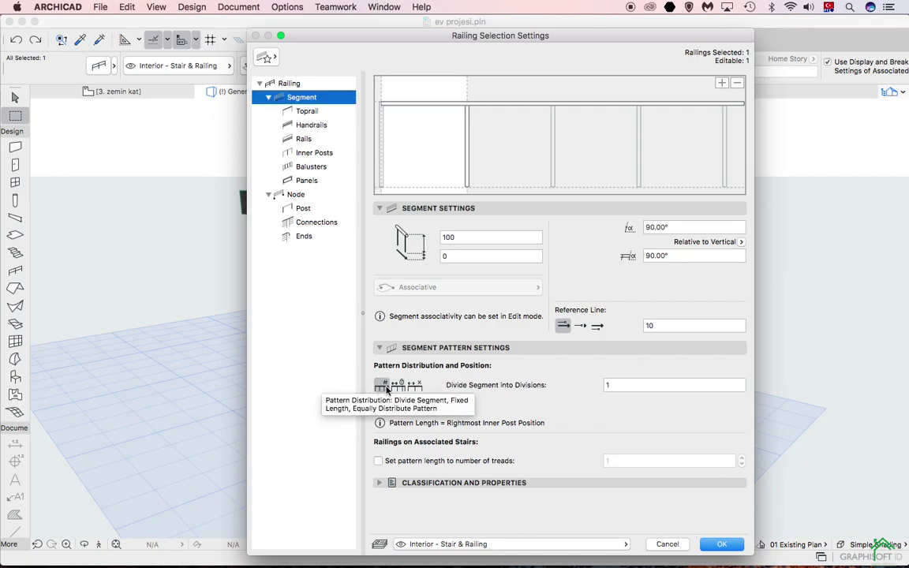
pyautogui.click(608, 385)
pyautogui.click(720, 545)
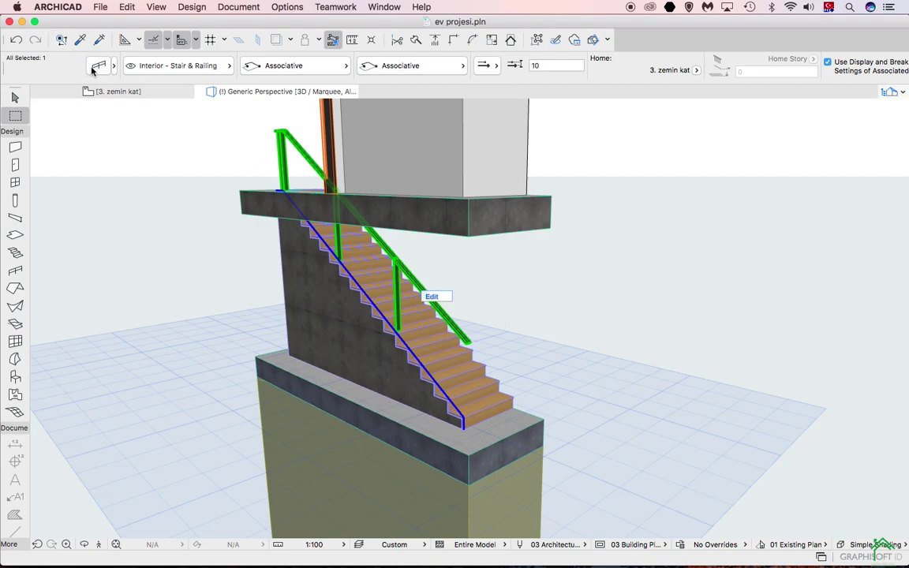
# Step: Raise the railing's segment pattern to 4 divisions and apply it to the stair
pyautogui.doubleClick(433, 399)
pyautogui.click(623, 385)
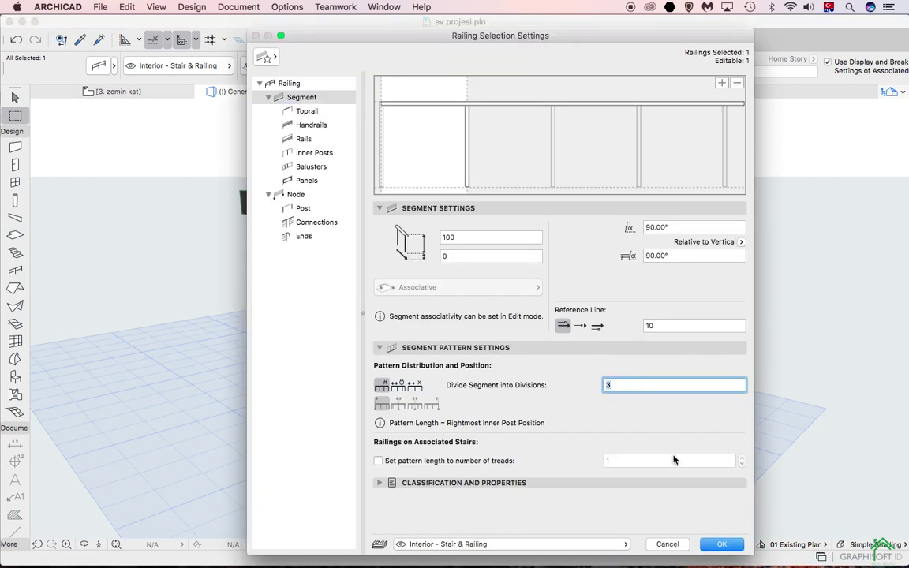
pyautogui.write('4')
pyautogui.click(722, 546)
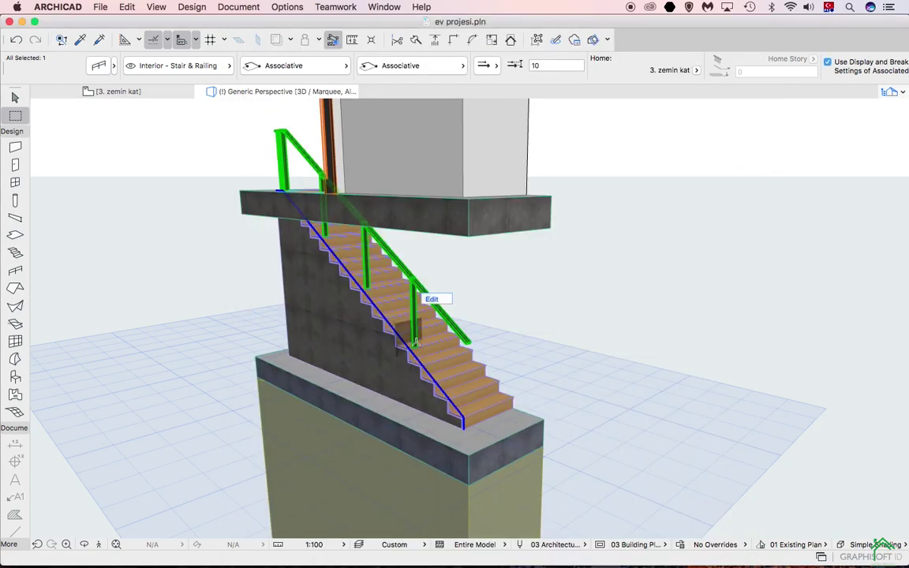
# Step: Switch the railing pattern to a fixed length, try the end and center start positions, and apply Align to Center
pyautogui.click(93, 64)
pyautogui.click(400, 386)
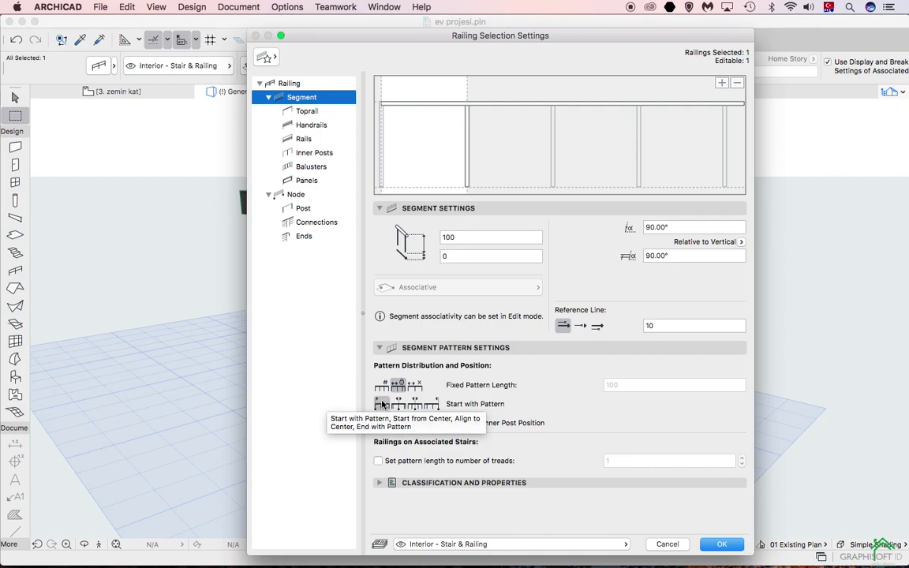
pyautogui.click(432, 406)
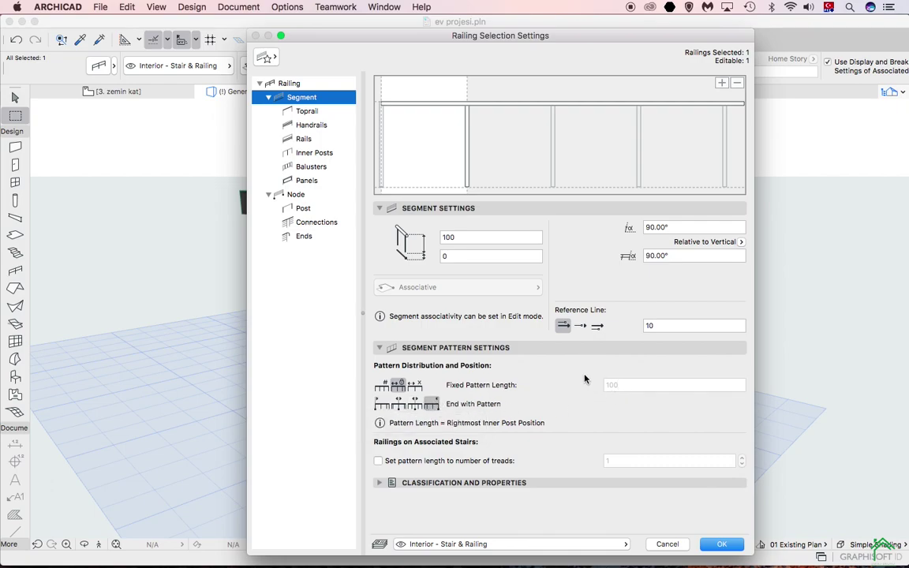
pyautogui.click(398, 406)
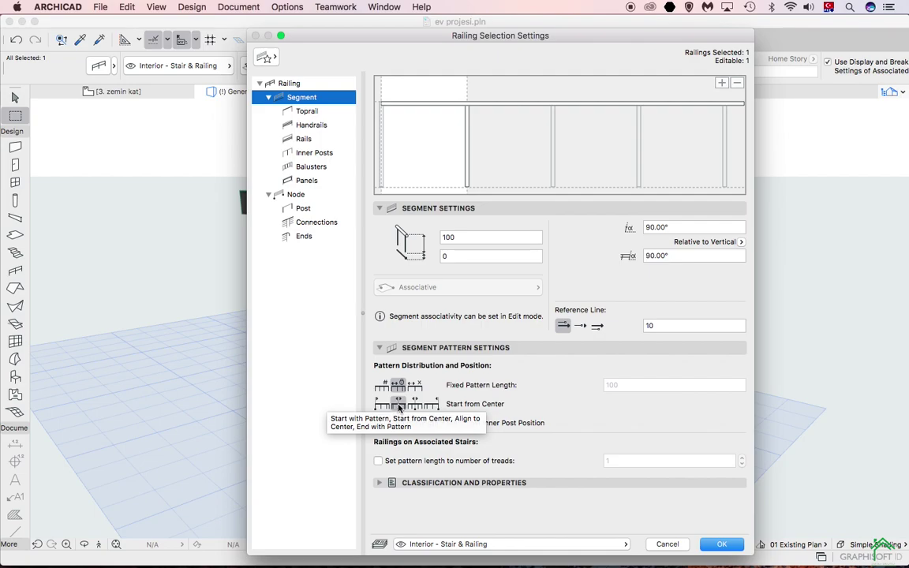
pyautogui.click(415, 405)
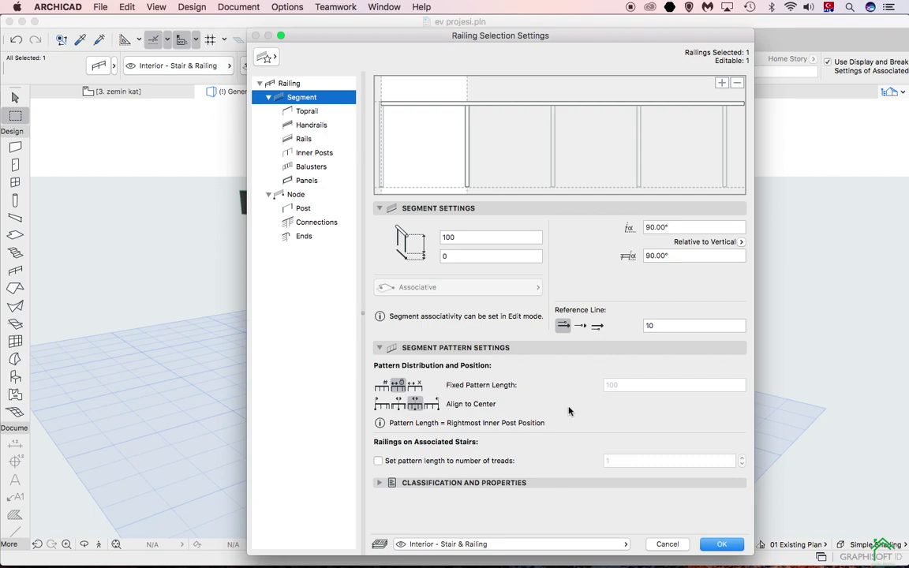
pyautogui.click(722, 544)
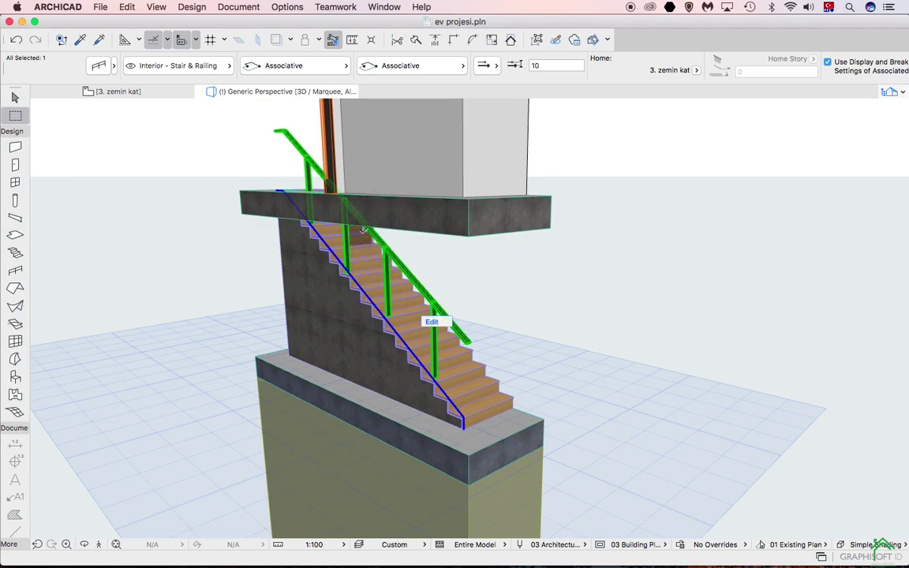
# Step: Distribute the railing pattern equally with a maximum length of 100, and set its length by the number of stair treads
pyautogui.click(99, 67)
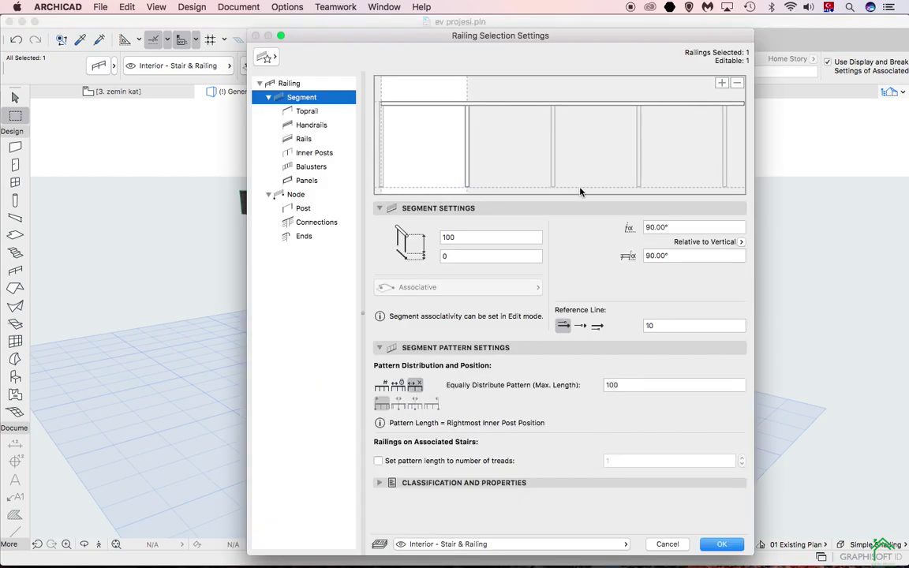
pyautogui.click(723, 543)
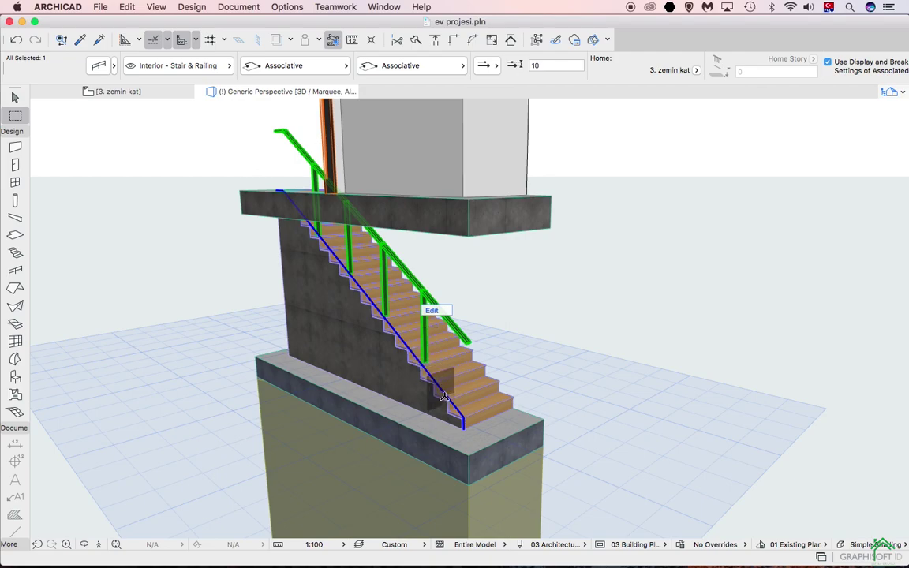
pyautogui.click(95, 64)
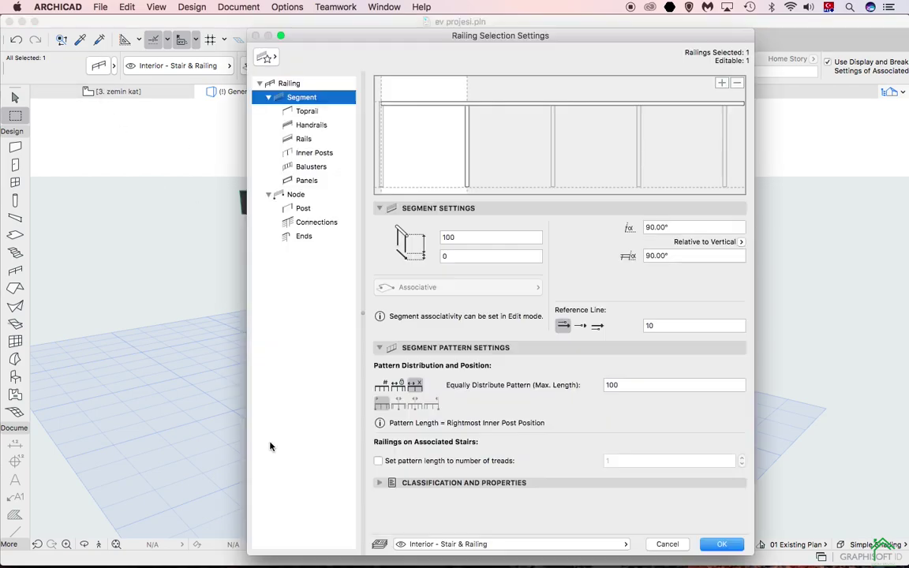
pyautogui.click(378, 461)
pyautogui.click(721, 545)
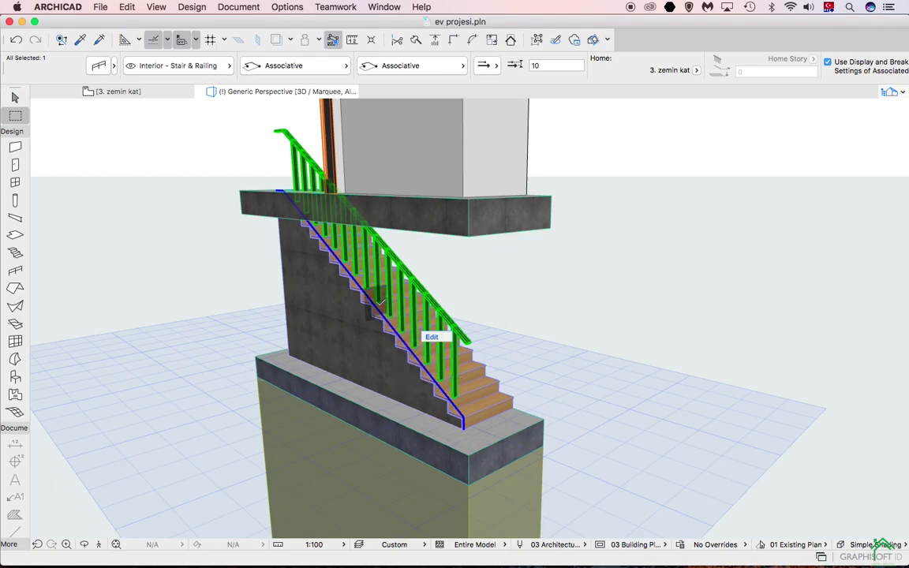
# Step: Set the railing's pattern length to 5 treads, apply it, and deselect the railing
pyautogui.click(98, 65)
pyautogui.click(667, 462)
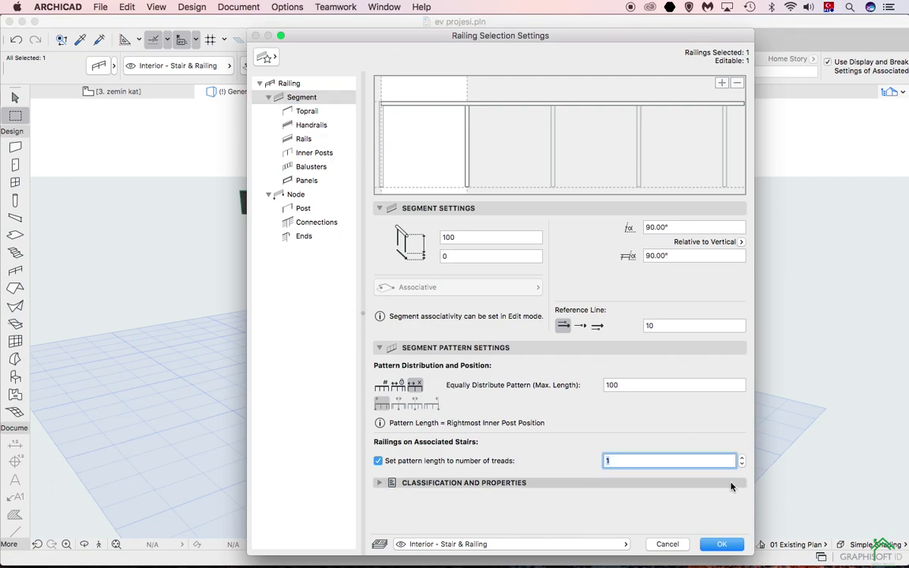
pyautogui.write('5')
pyautogui.click(721, 544)
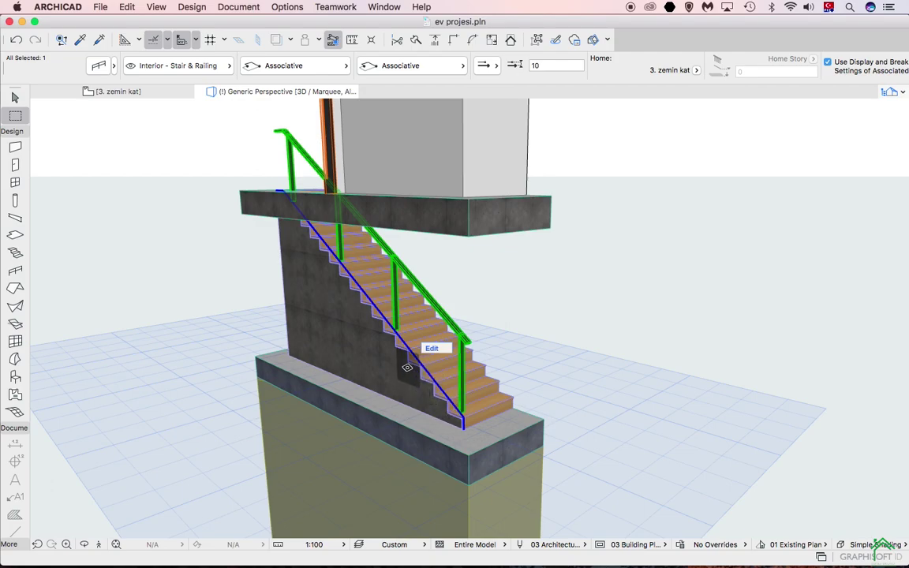
pyautogui.press('Escape')
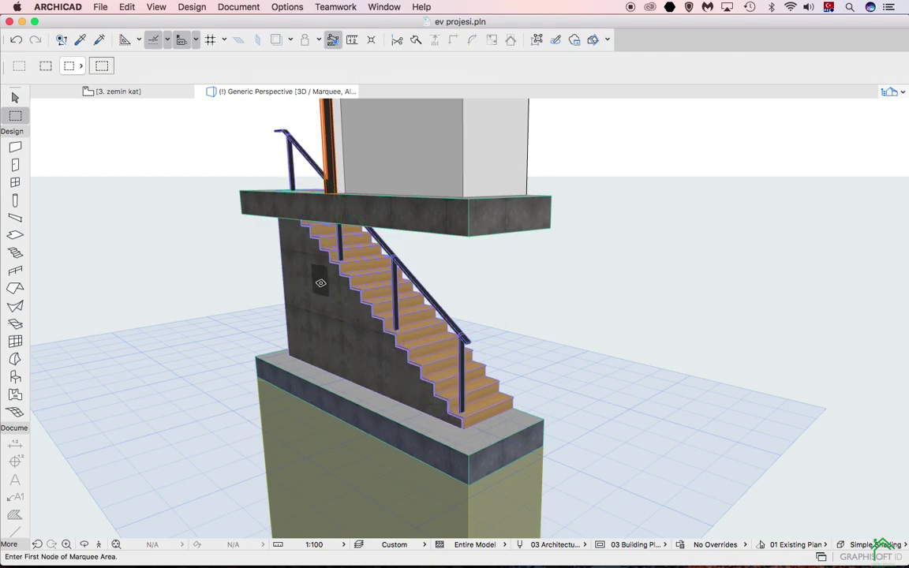
# Step: Reselect the stair railing and review its segment pattern settings and the list of available layers
pyautogui.press('w')
pyautogui.click(400, 265)
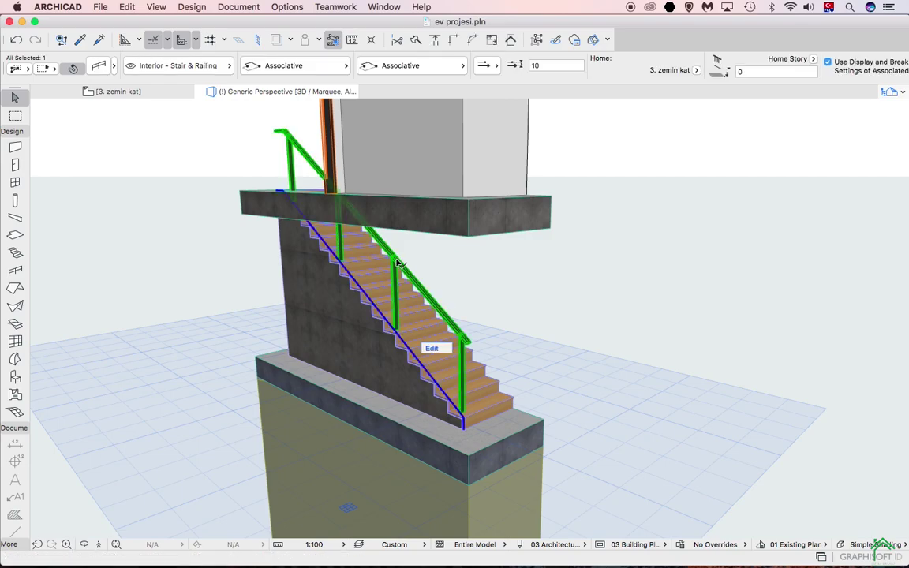
pyautogui.click(98, 68)
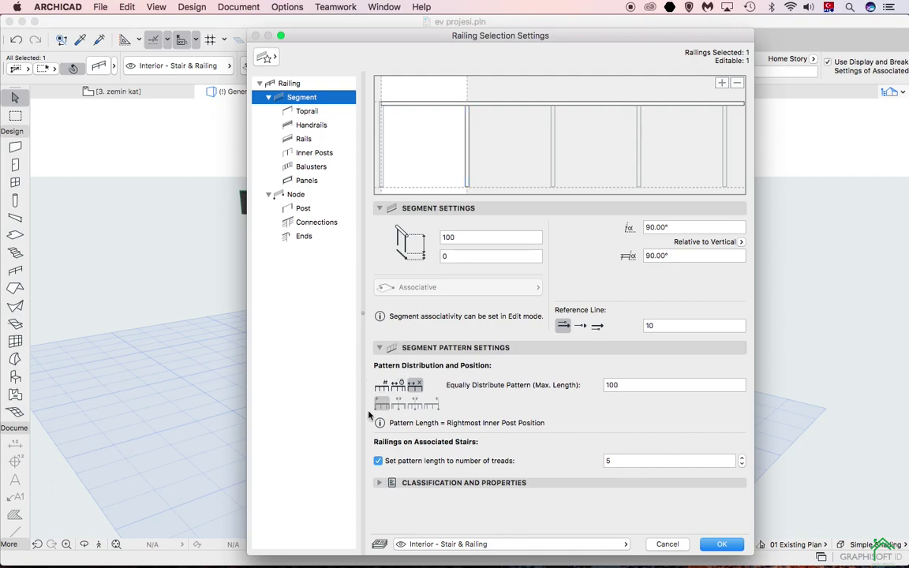
pyautogui.click(564, 546)
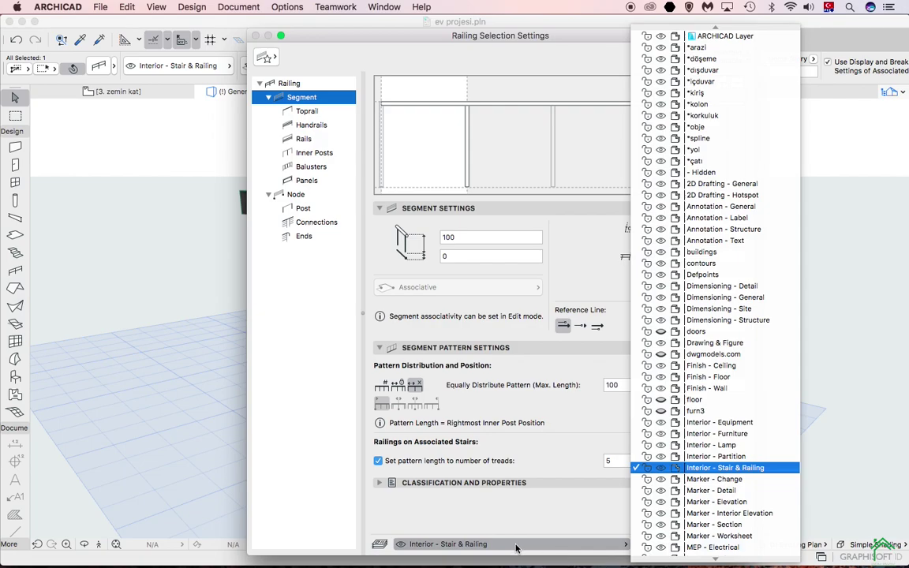
pyautogui.click(478, 544)
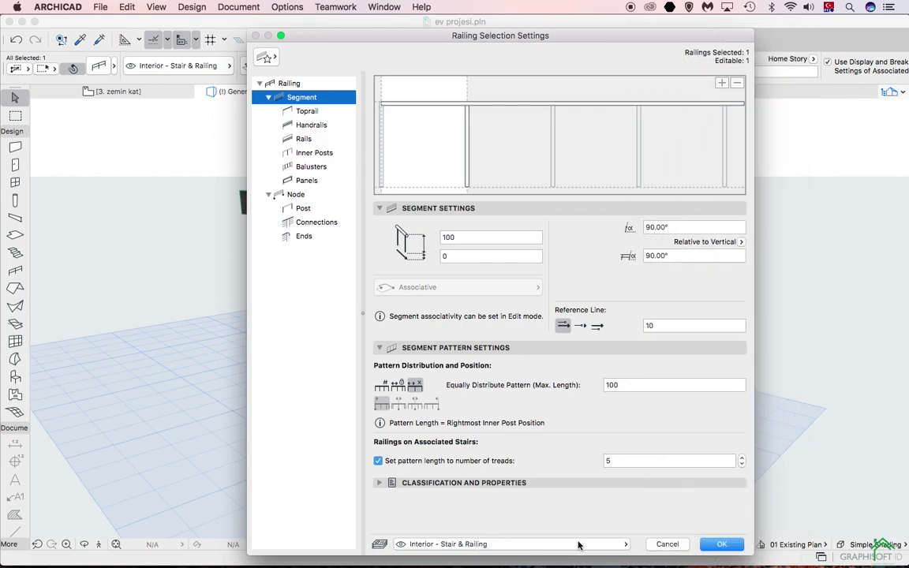
pyautogui.click(677, 546)
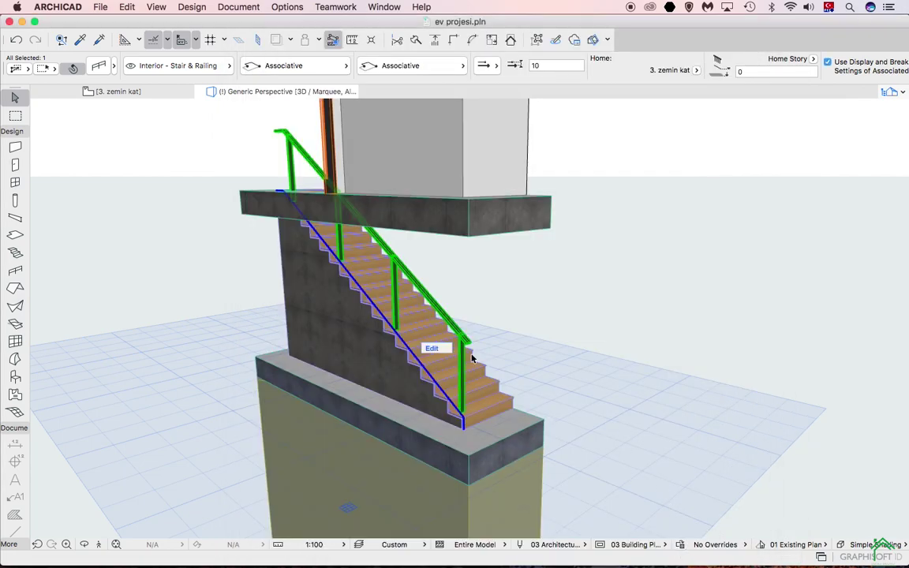
# Step: Open the context commands for the selected stair railing
pyautogui.rightClick(632, 275)
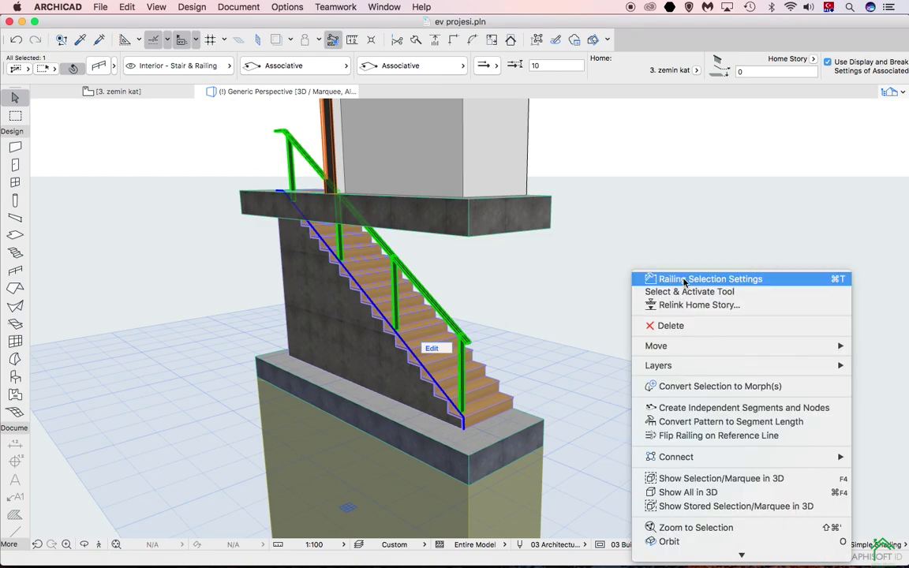